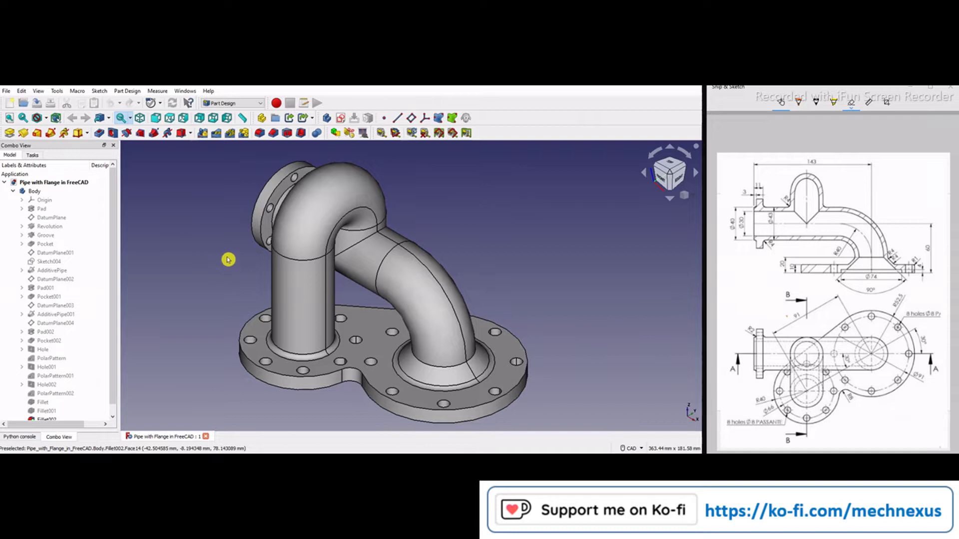
- Show only the Pad base plate, hiding the rest of the model
scroll(227, 259, "down", 1)
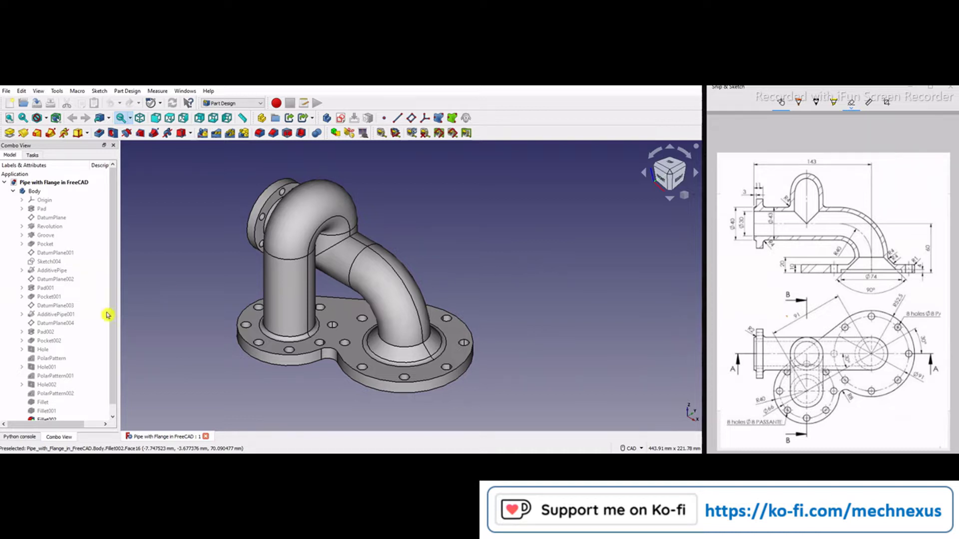
scroll(92, 287, "down", 1)
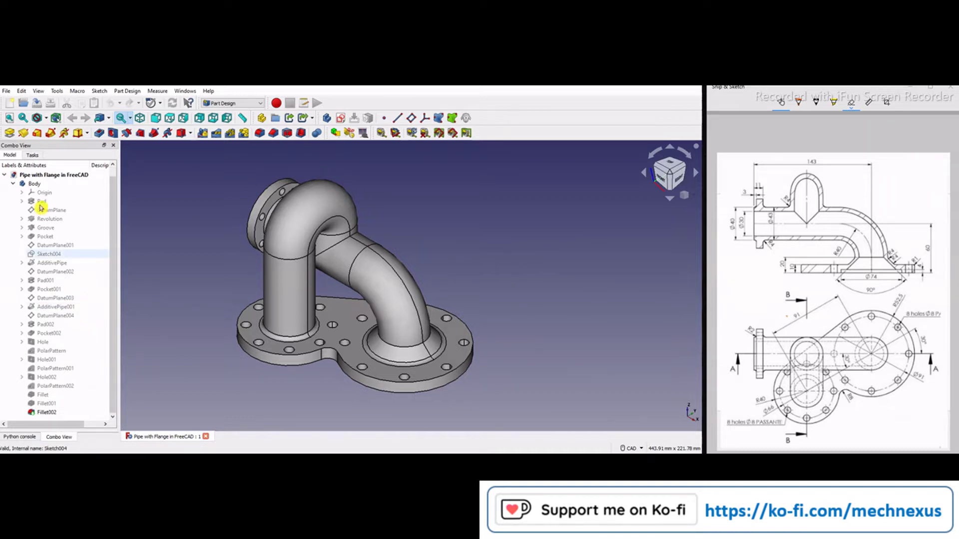
scroll(41, 208, "up", 1)
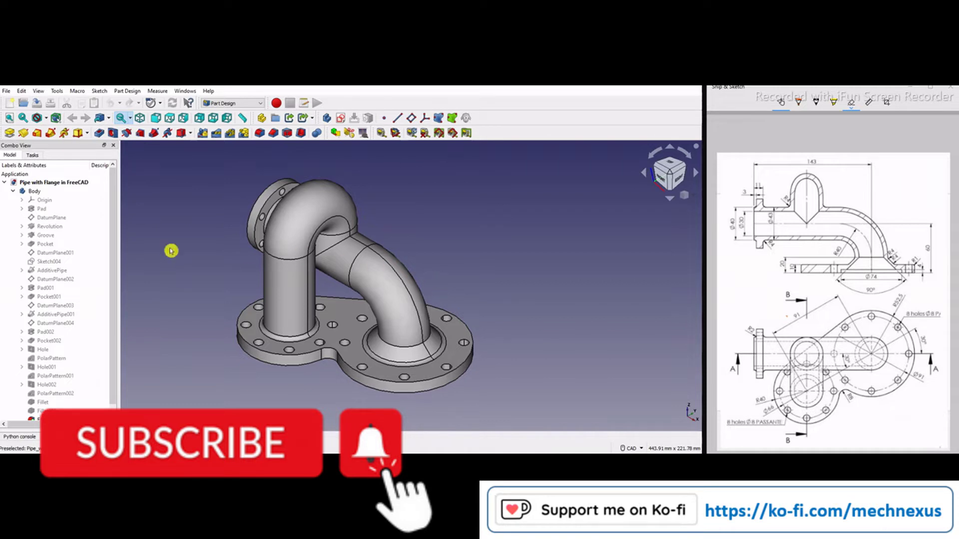
left_click(44, 210)
key("space")
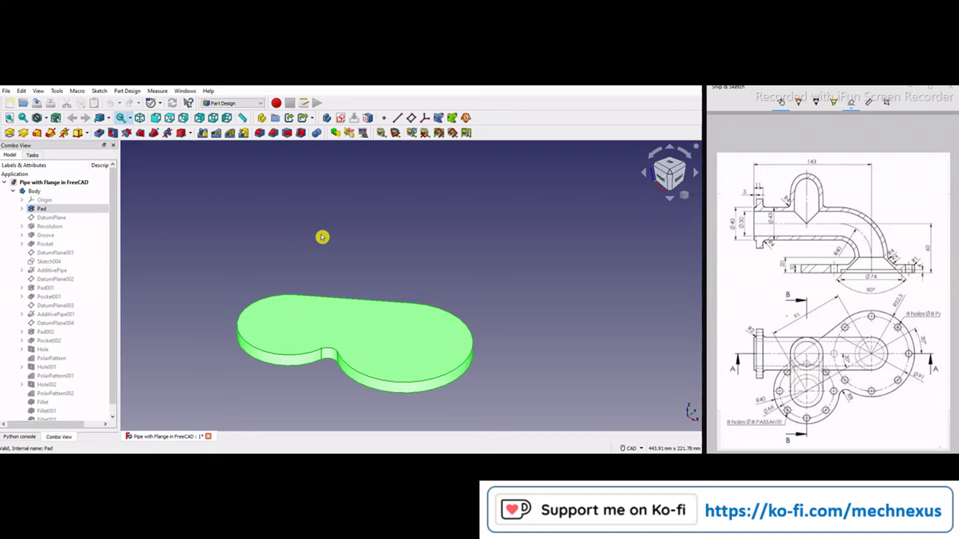
left_click(322, 237)
- View the lobed base plate from the top, zoomed in, with Pad expanded in the tree
scroll(443, 274, "down", 2)
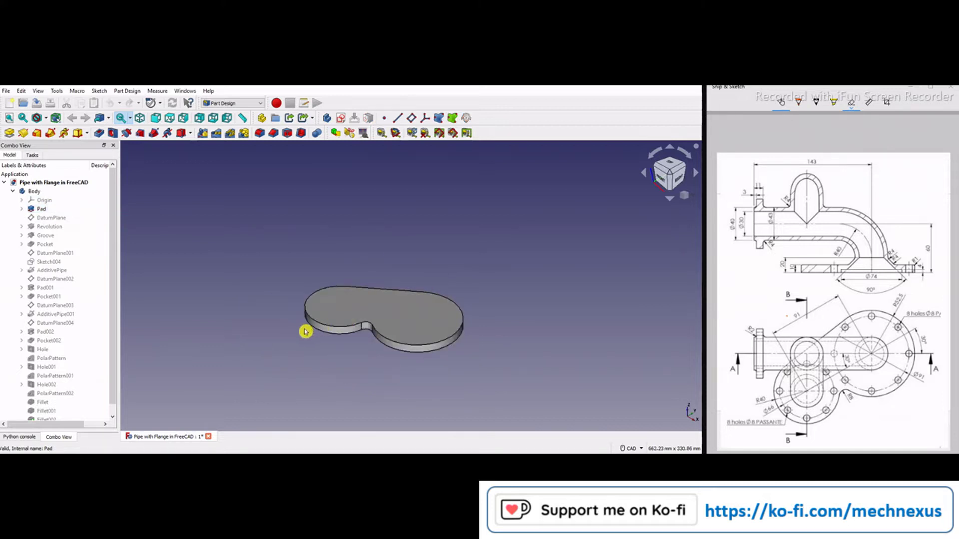
scroll(305, 332, "up", 4)
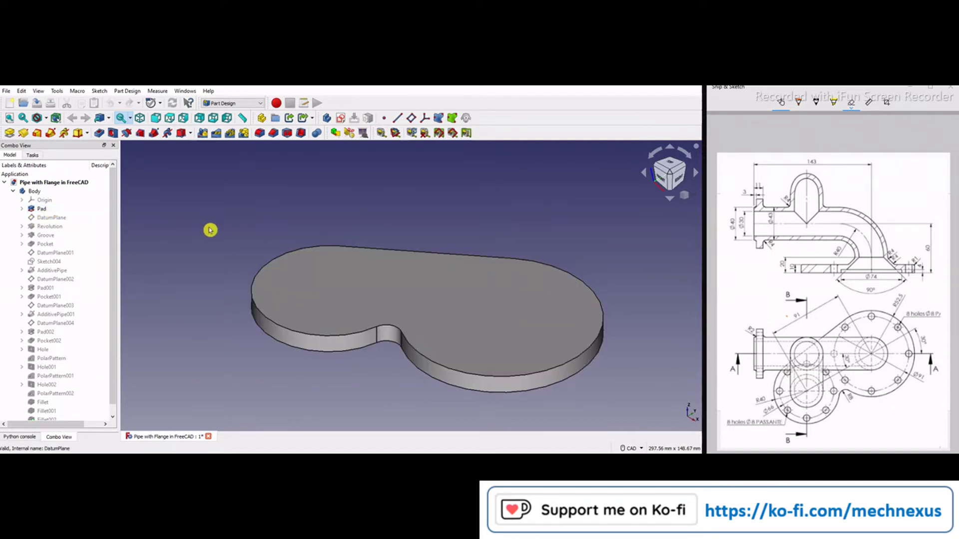
scroll(209, 230, "down", 1)
scroll(213, 297, "up", 1)
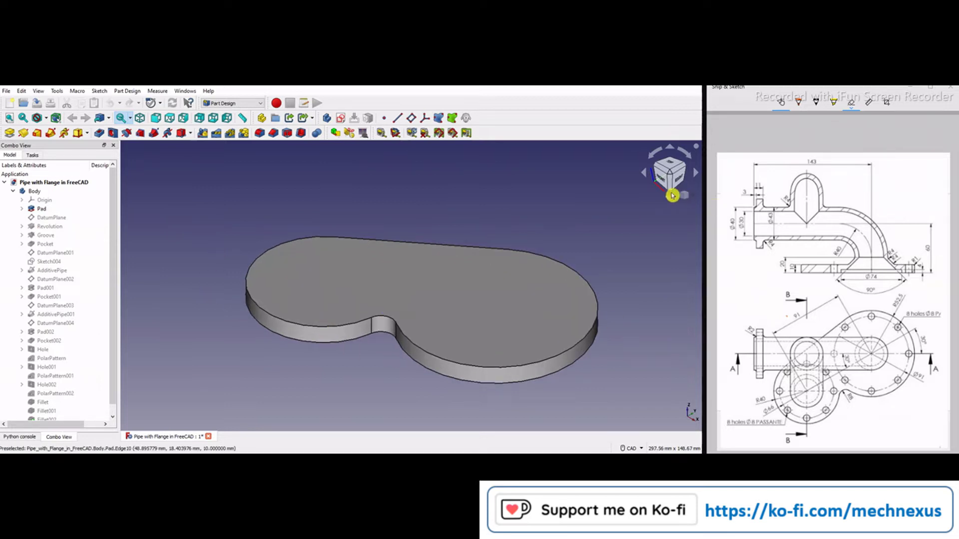
left_click(670, 166)
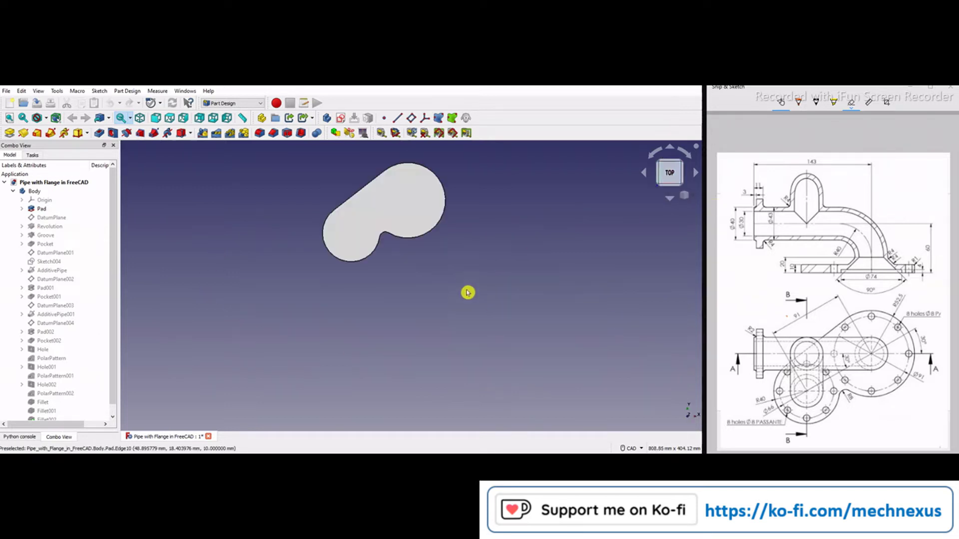
scroll(330, 292, "up", 4)
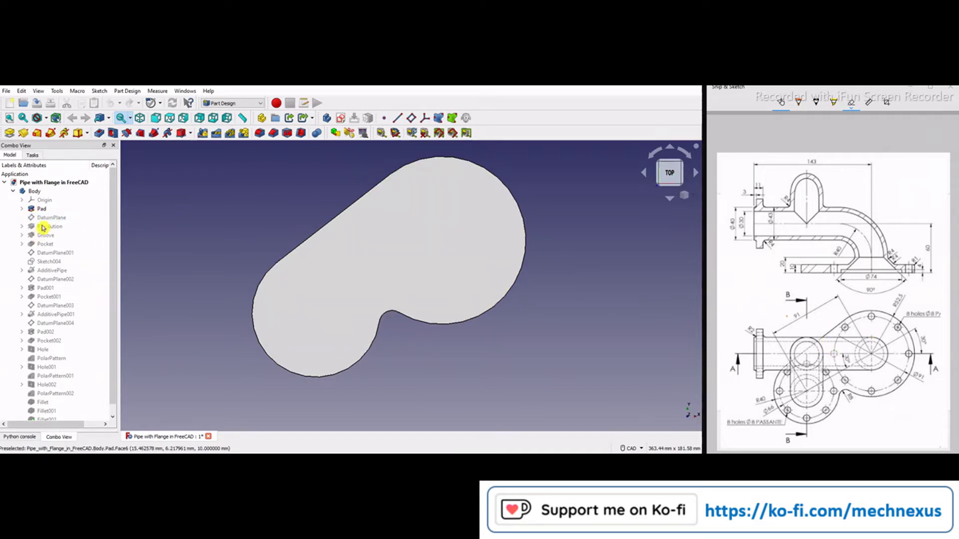
left_click(22, 209)
- Open the base Pad's sketch and tick its R52.5, 91 and 20 dimensions on the reference drawing
double_click(46, 217)
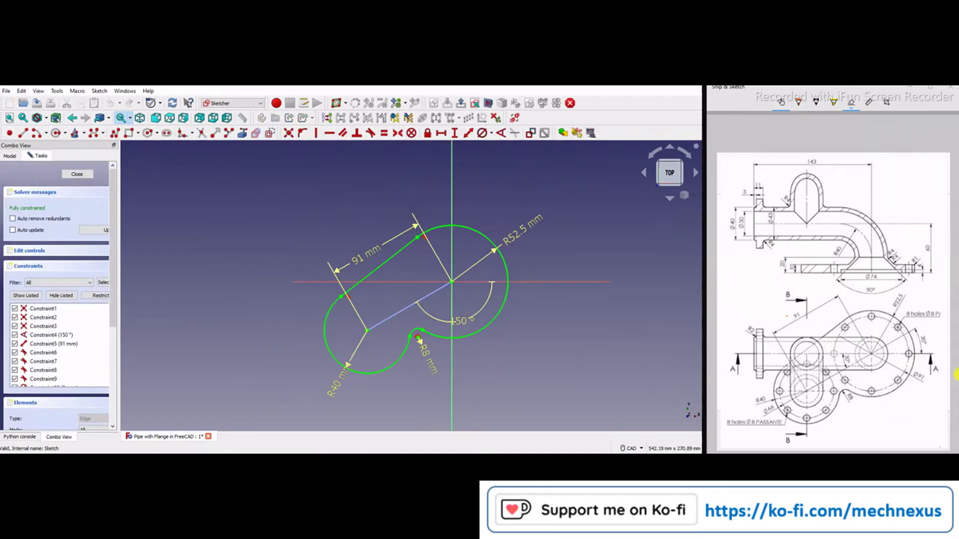
left_click(798, 102)
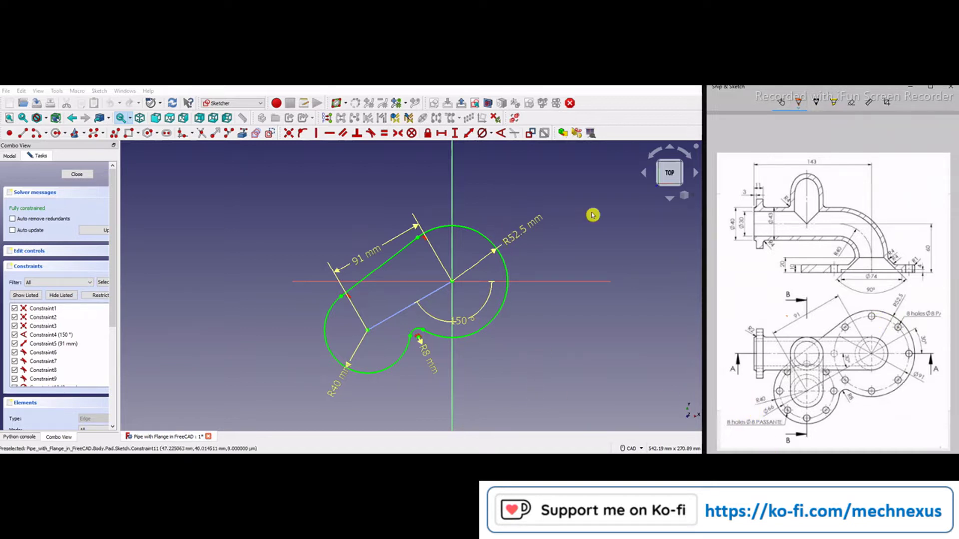
left_click_drag(888, 301, 901, 290)
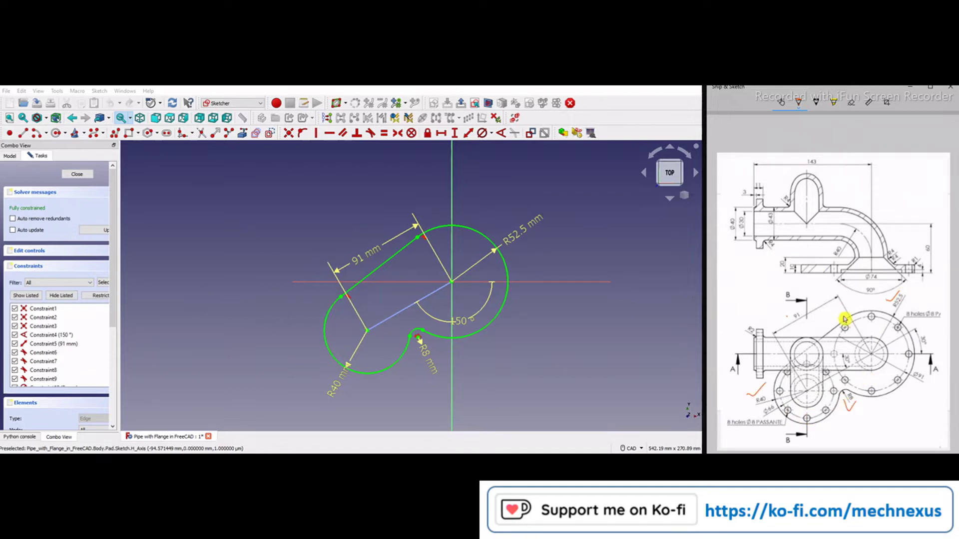
left_click_drag(788, 313, 797, 310)
left_click(77, 173)
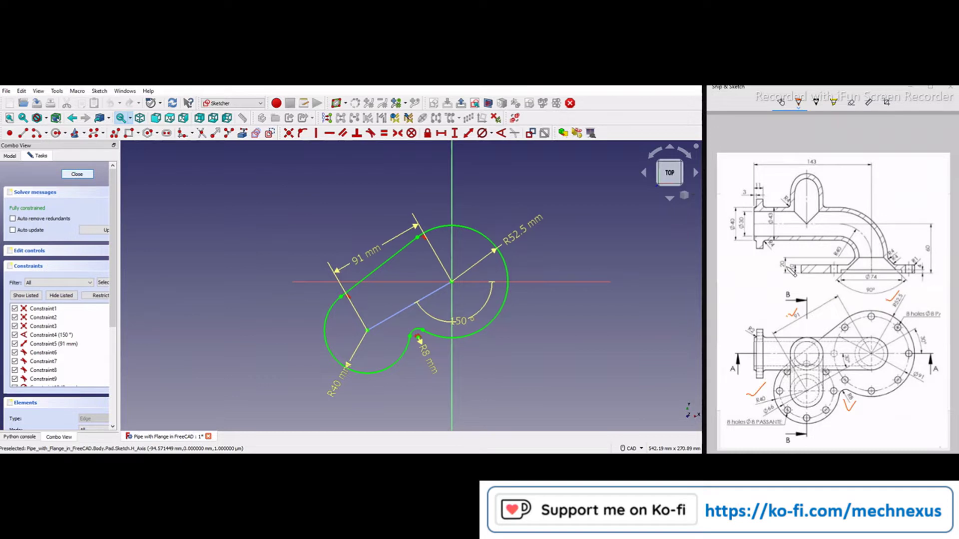
left_click(787, 267)
left_click_drag(787, 267, 795, 259)
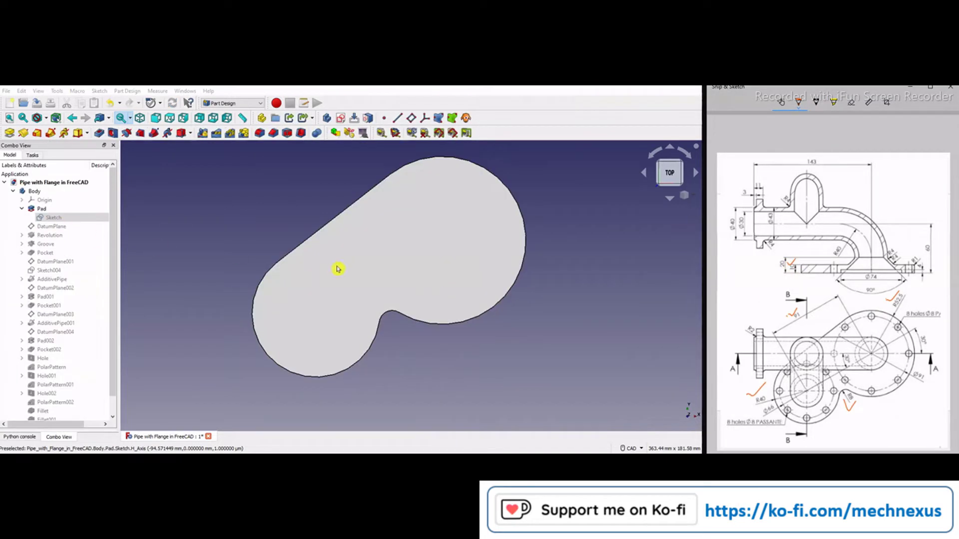
- Switch to an isometric view zoomed out to the whole base plate
left_click(684, 195)
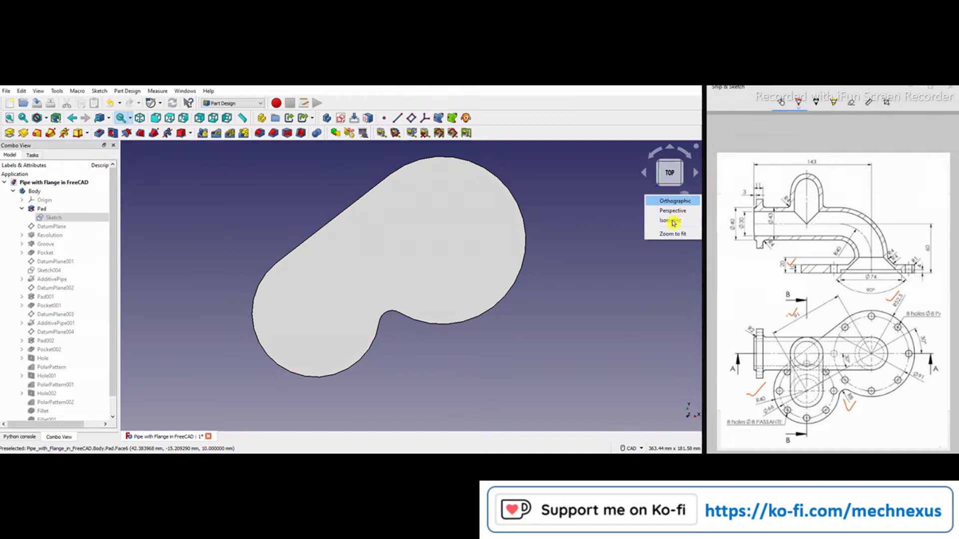
left_click(673, 221)
middle_click_drag(452, 333, 489, 278)
scroll(489, 278, "down", 1)
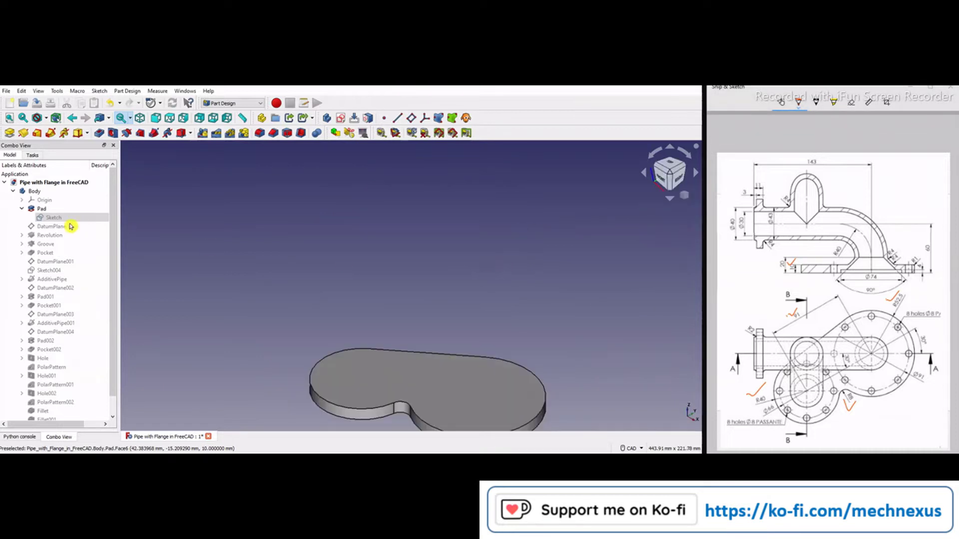
- Show the DatumPlane from the front and tick the plate height on the reference drawing
left_click(55, 226)
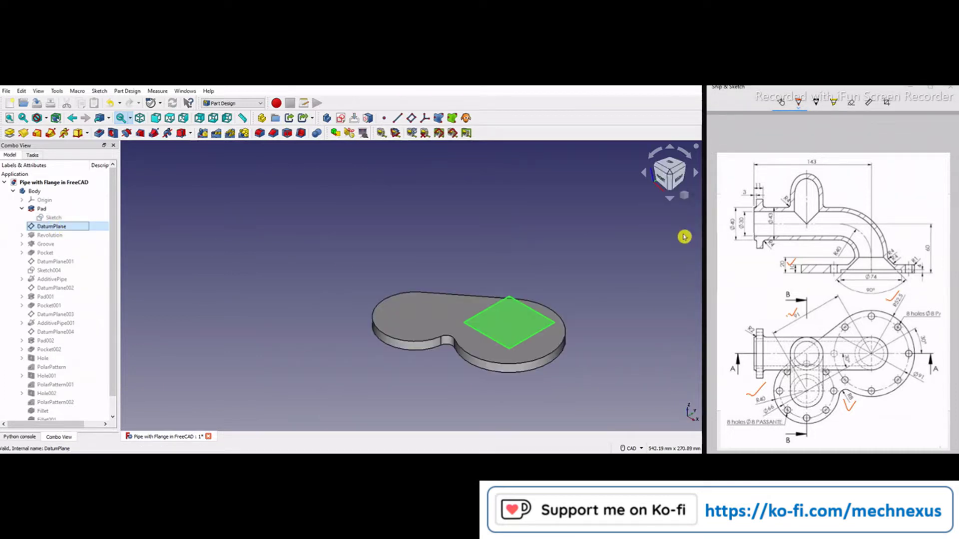
left_click(661, 179)
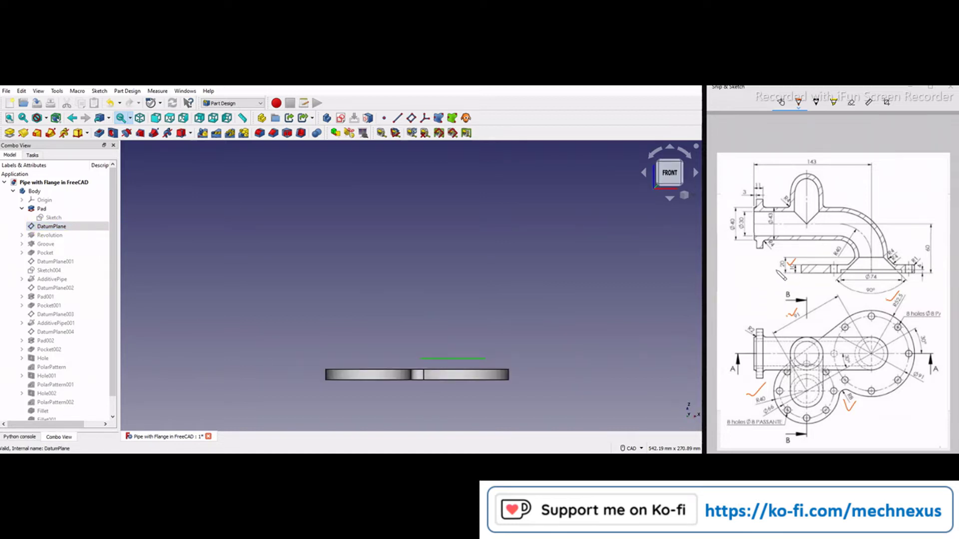
left_click(777, 264)
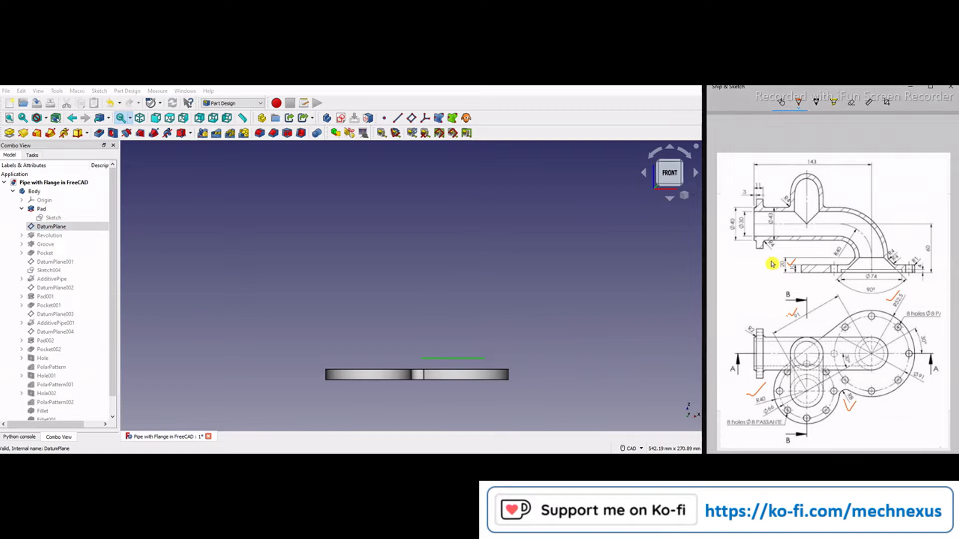
left_click_drag(771, 258, 782, 254)
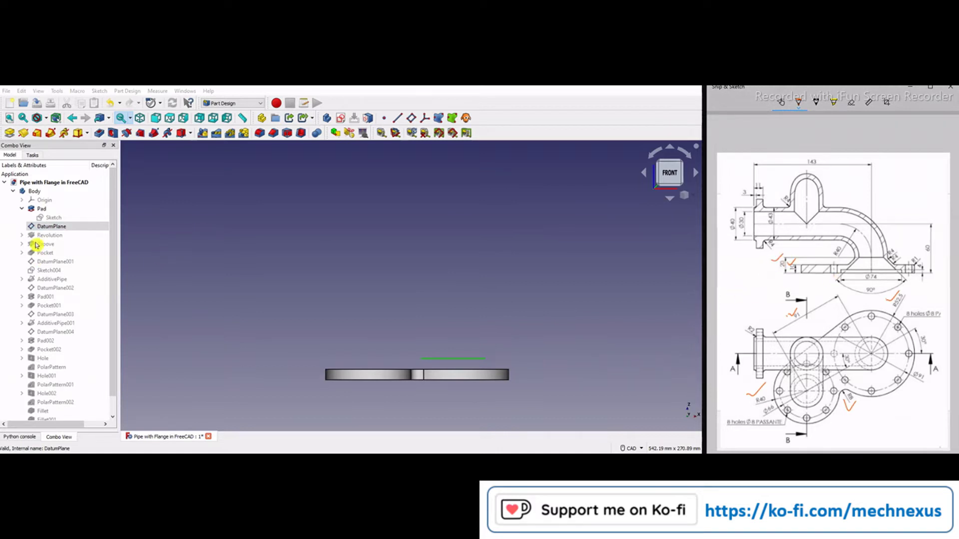
double_click(46, 229)
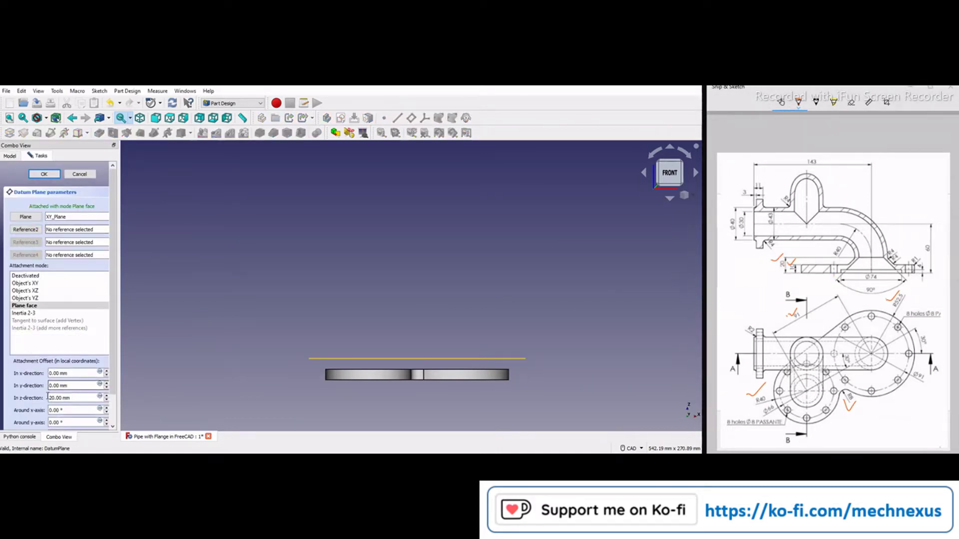
triple_click(56, 397)
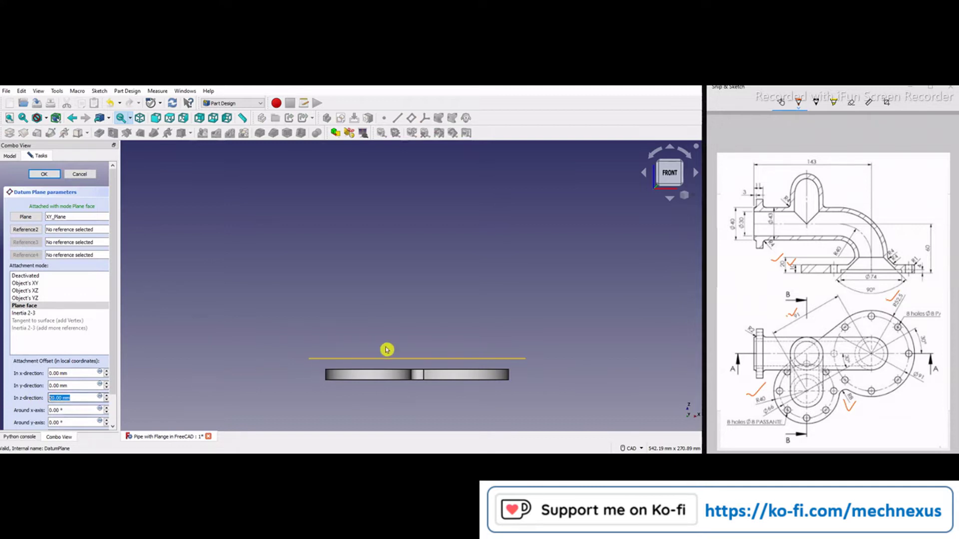
left_click(81, 174)
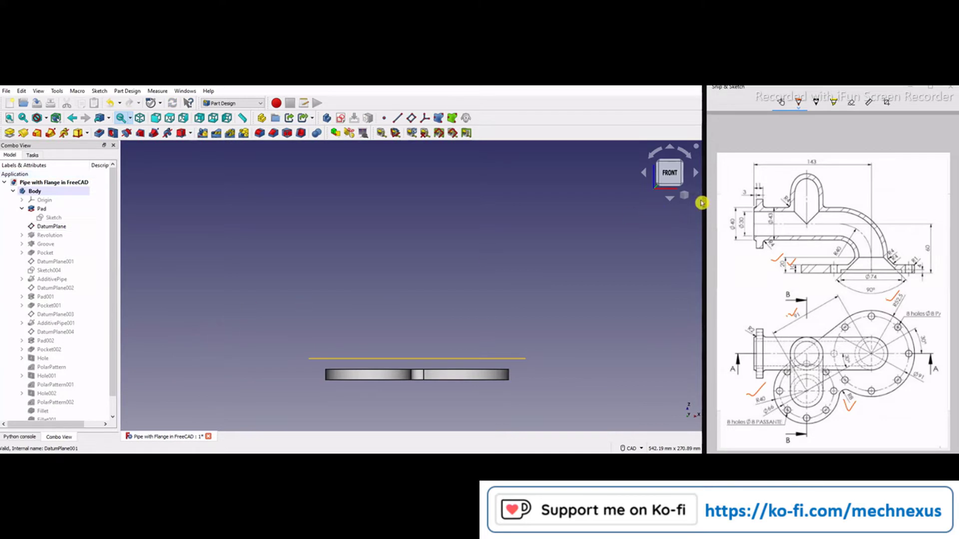
- Select the Revolution feature and view it from the front after an isometric view
left_click(685, 196)
left_click(660, 223)
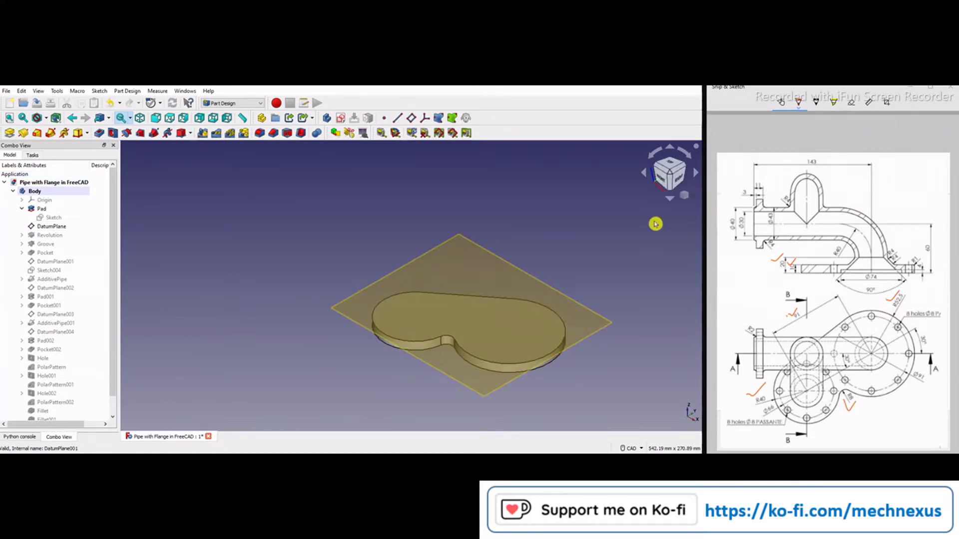
left_click(45, 235)
left_click(661, 180)
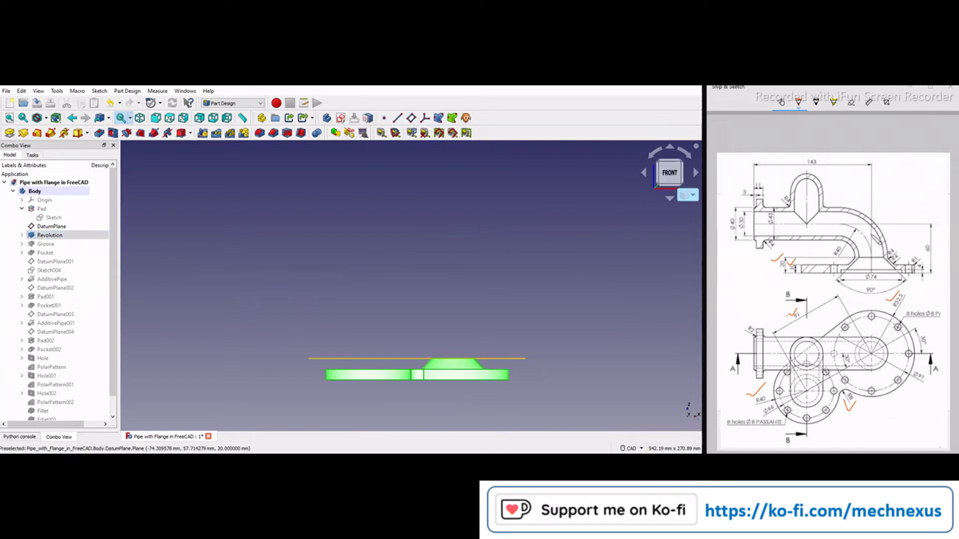
- Circle the flange base on the reference drawing and select the Revolution's Sketch001
left_click(860, 255)
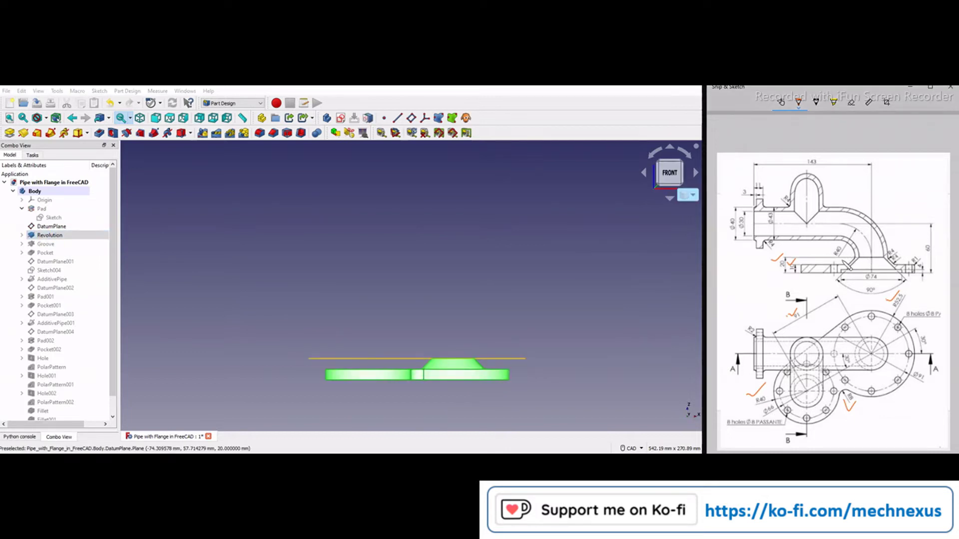
mouse_move(844, 260)
left_mouse_down()
mouse_move(863, 282)
mouse_move(901, 260)
mouse_move(856, 253)
mouse_move(842, 265)
left_mouse_up()
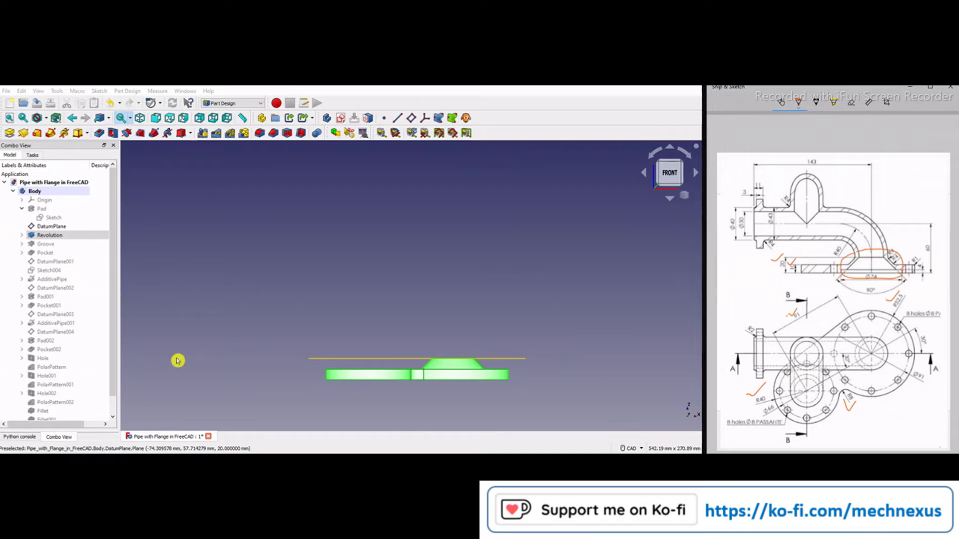
left_click(22, 235)
left_click(48, 244)
- Open Sketch001 and move the 45° angle dimension clear of the profile
double_click(46, 244)
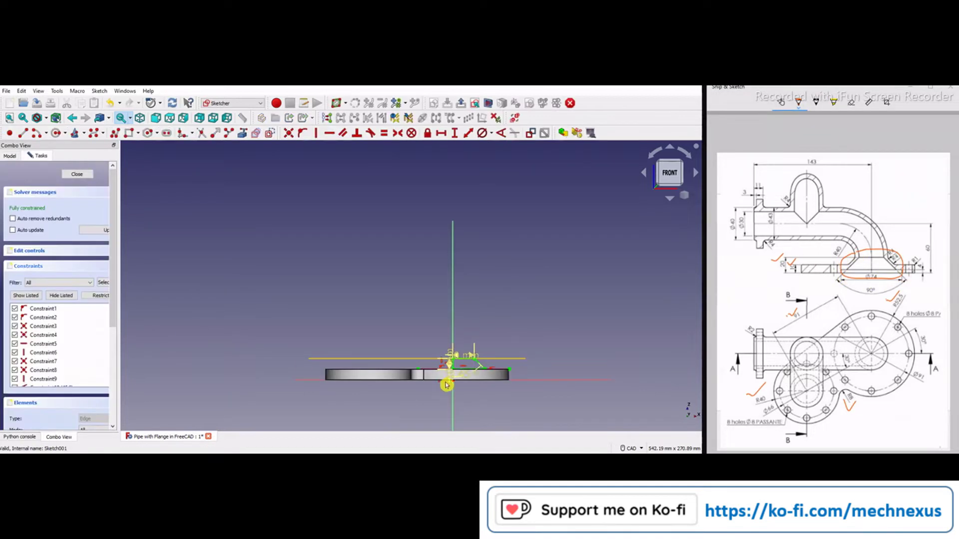
scroll(456, 366, "up", 5)
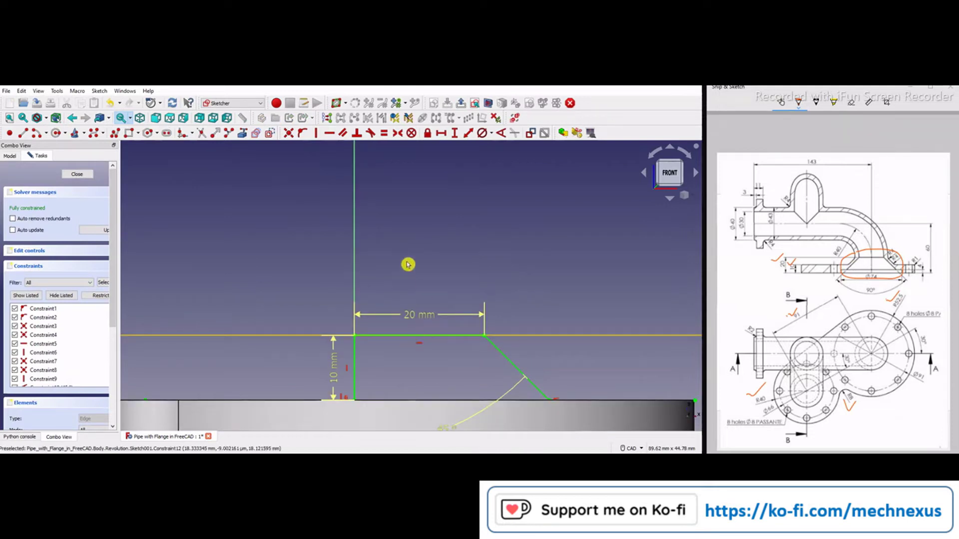
scroll(406, 264, "down", 2)
scroll(426, 338, "down", 2)
left_click_drag(468, 383, 455, 386)
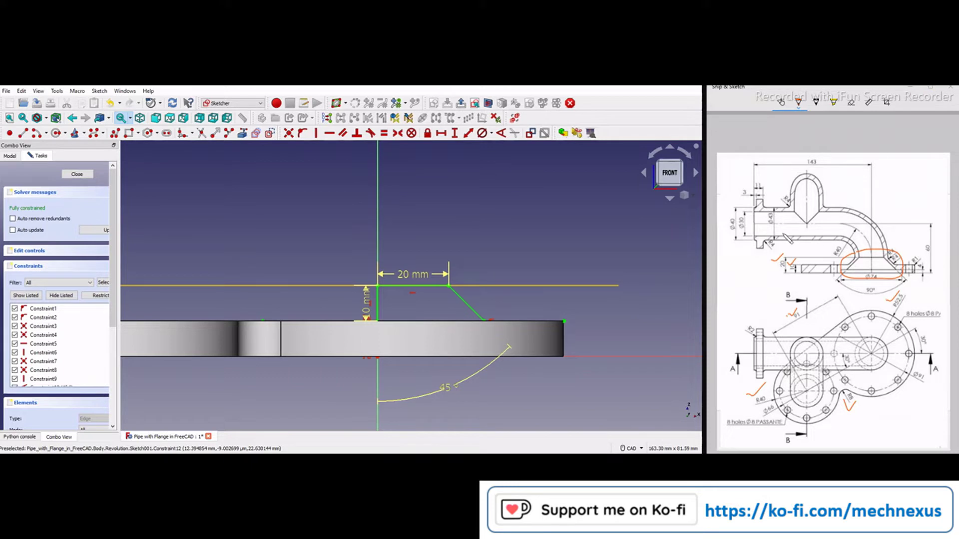
- Move the 10 mm dimension above the sketch, then exit to an isometric view
left_click(729, 218)
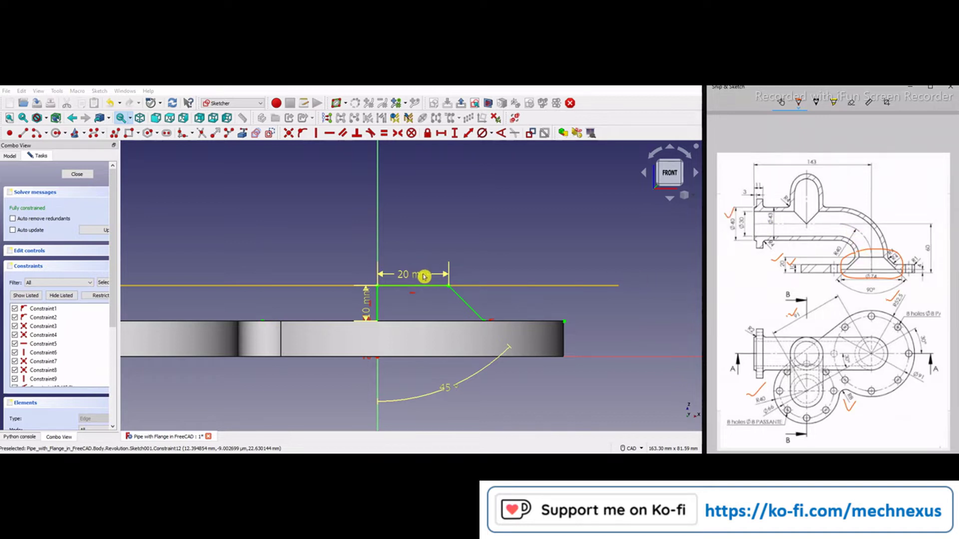
left_click_drag(368, 306, 346, 248)
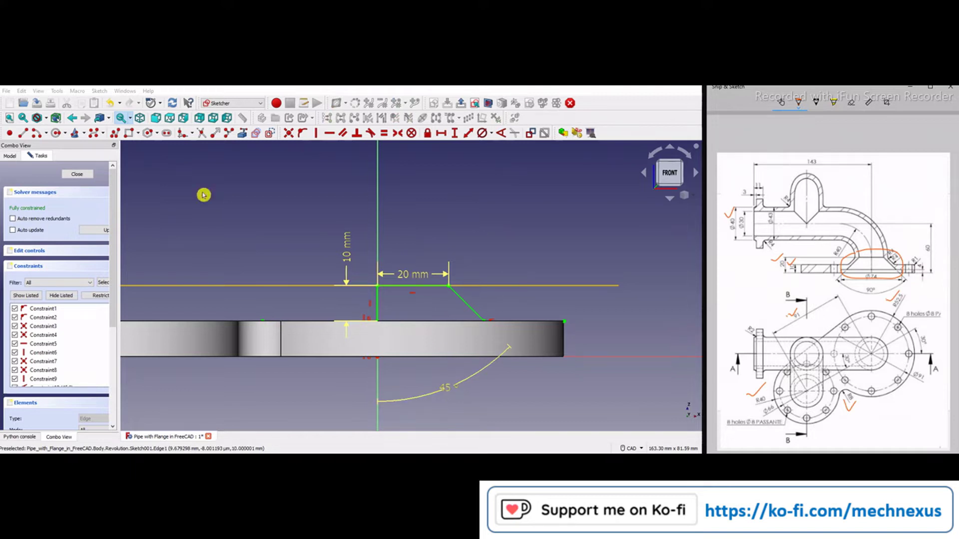
left_click(77, 175)
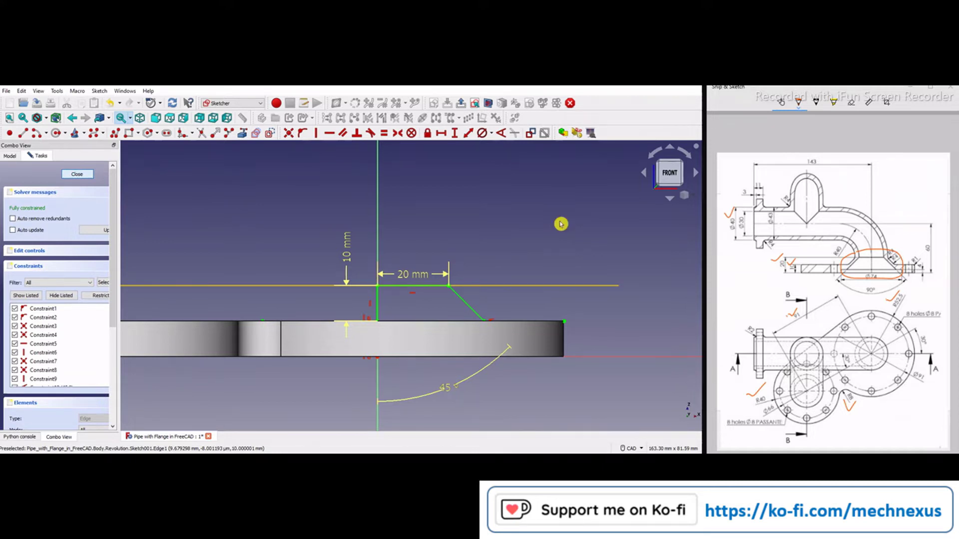
key("Escape")
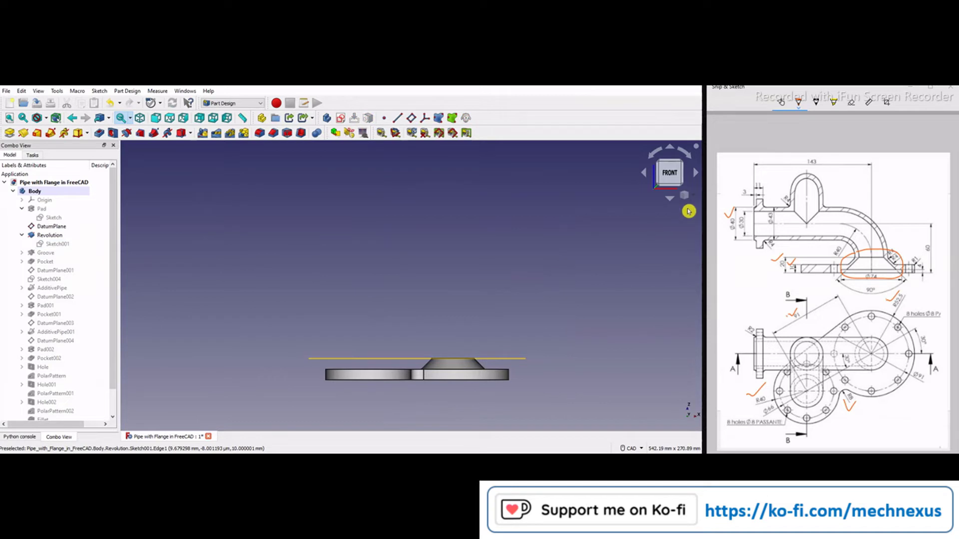
left_click(686, 195)
left_click(673, 222)
- Hide the DatumPlane, zoom in, and expand and select the Groove feature
scroll(289, 323, "up", 1)
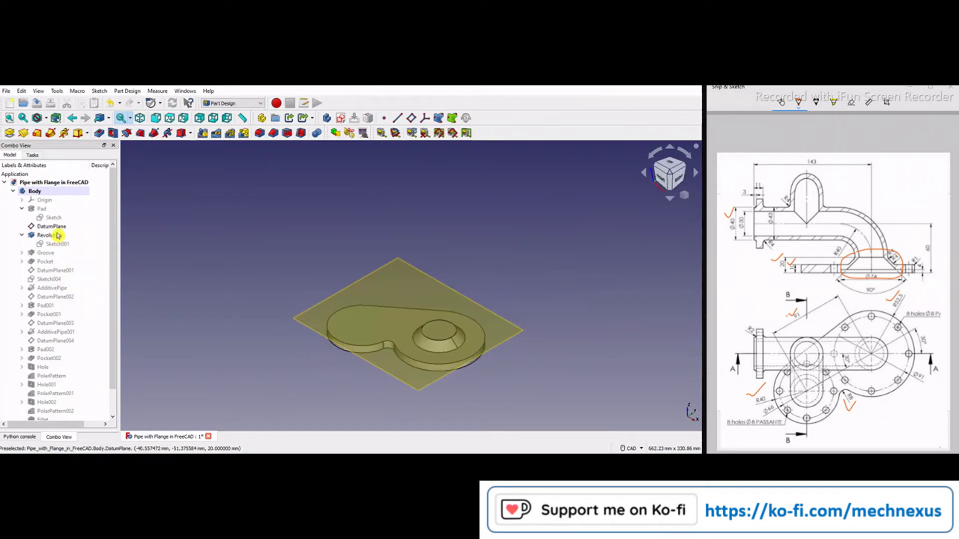
left_click(59, 228)
key("space")
left_click(541, 277)
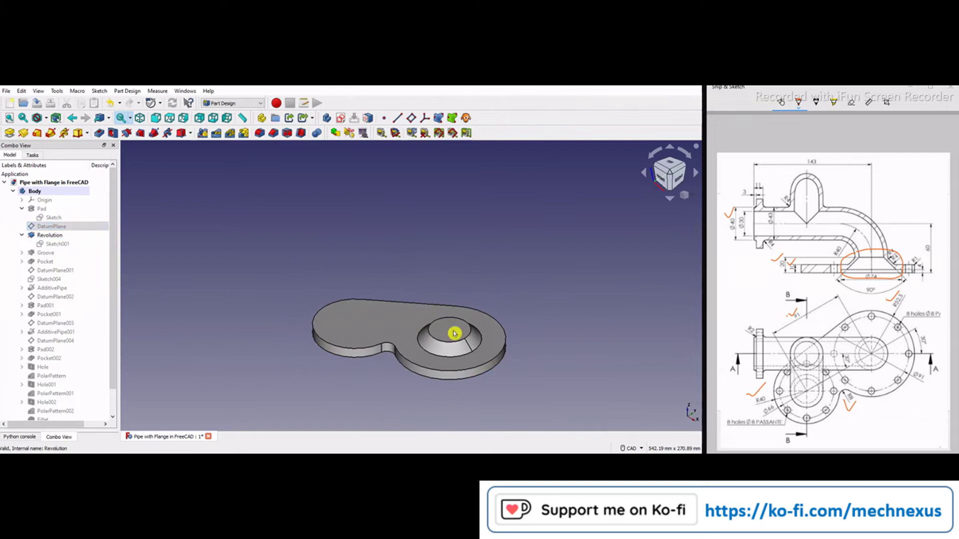
scroll(469, 357, "up", 3)
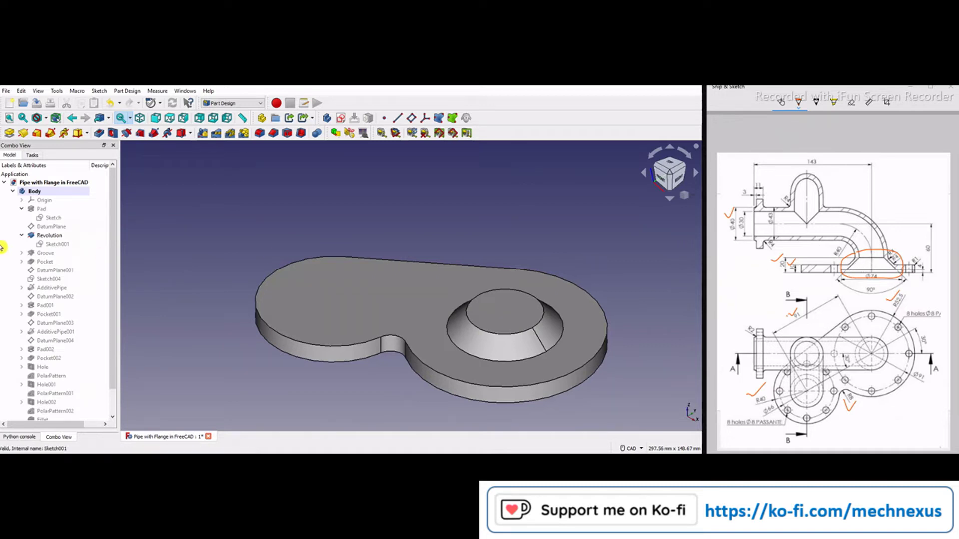
left_click(22, 252)
left_click(43, 253)
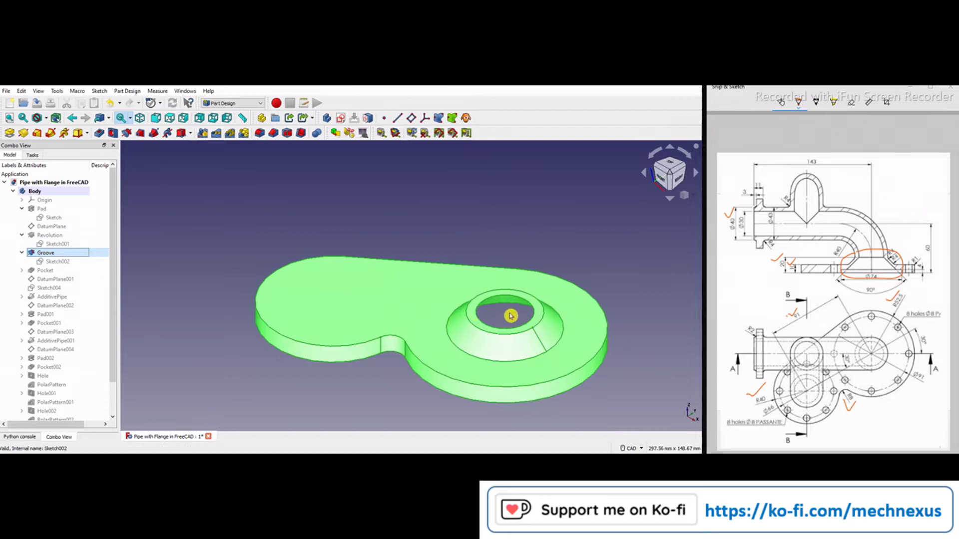
- Open the Groove's Sketch002 and switch the draw style to Wireframe
double_click(55, 262)
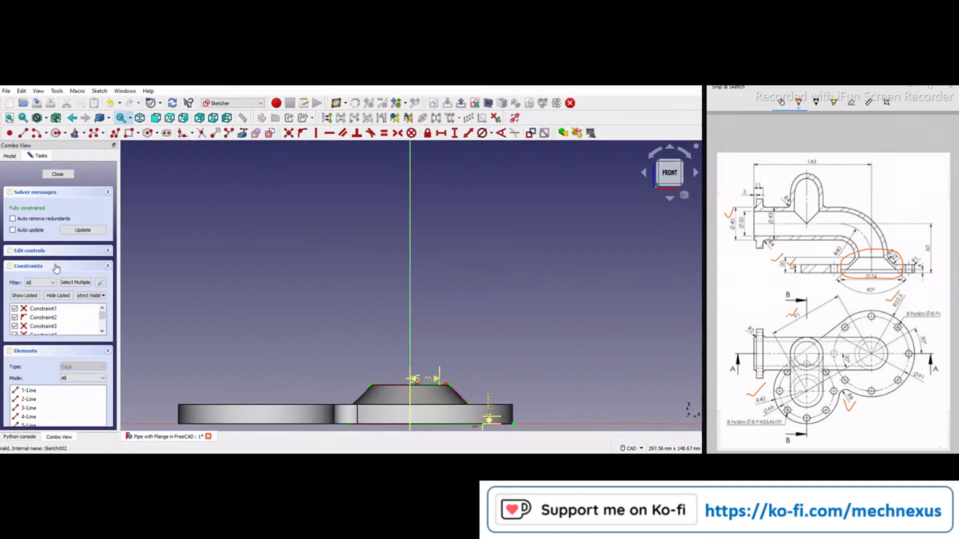
scroll(440, 374, "down", 2)
scroll(439, 376, "up", 4)
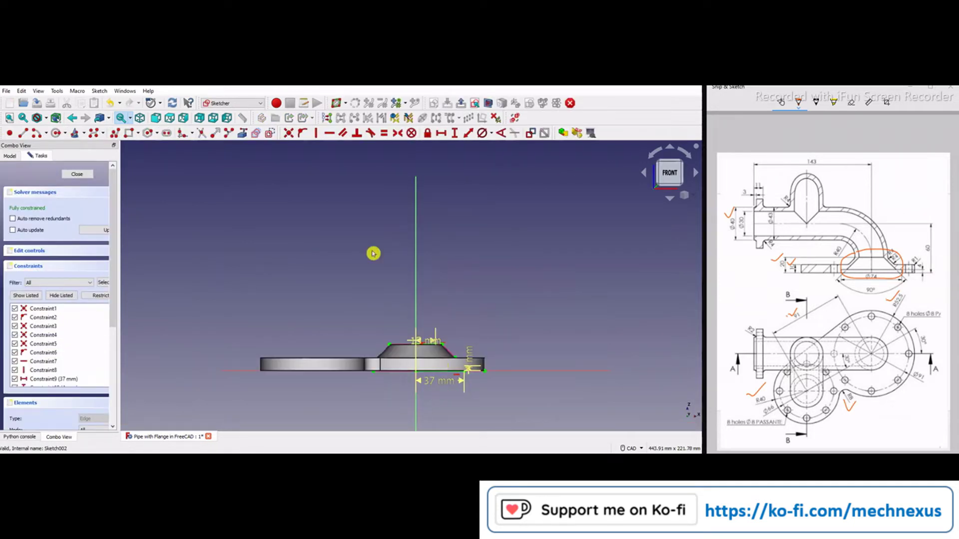
left_click(46, 118)
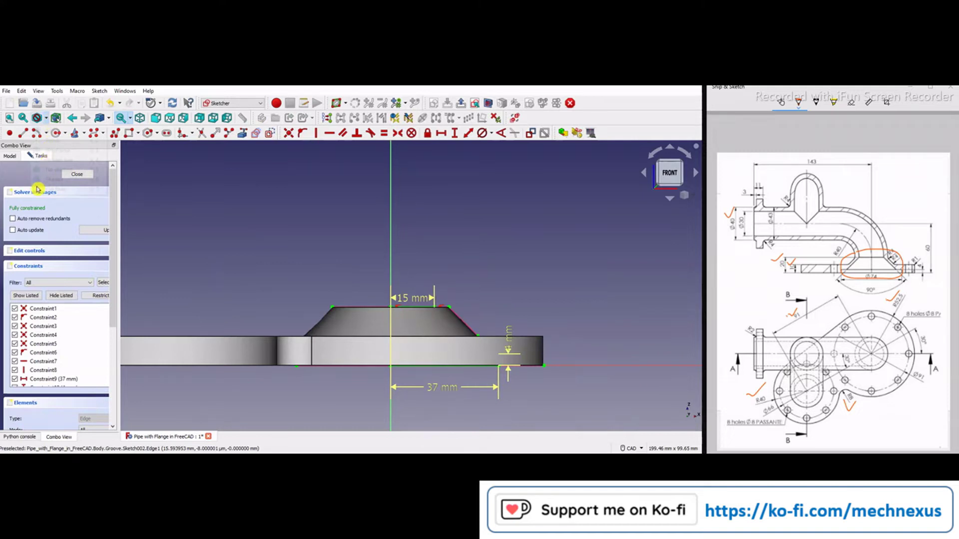
left_click(53, 156)
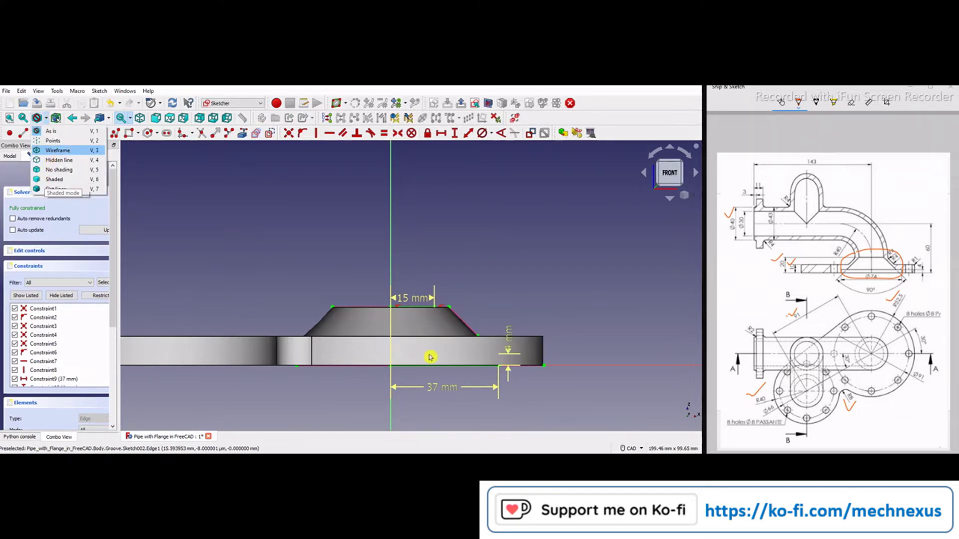
scroll(428, 356, "up", 3)
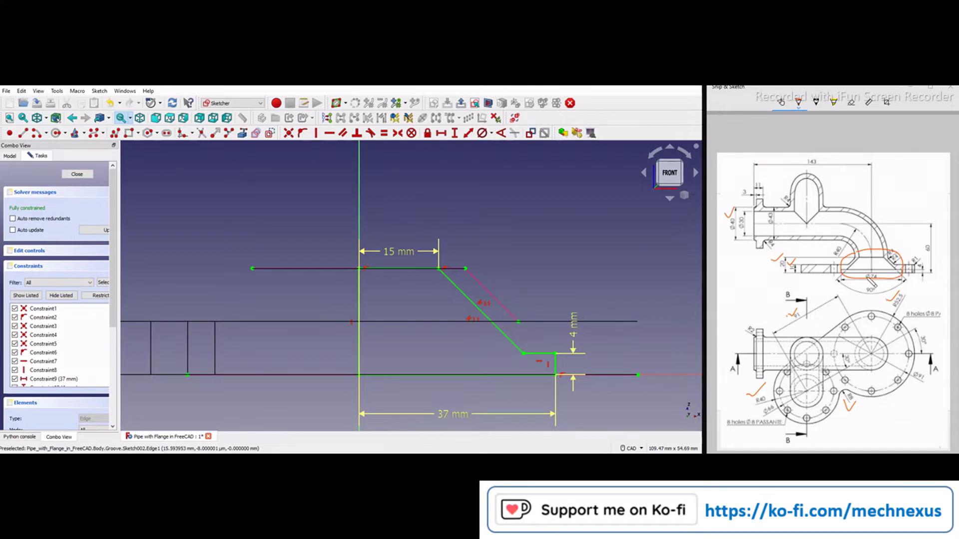
- Compare the 15 mm, 37 mm, 4 mm and 45° dimensions with the drawing, then close the sketch
left_click(866, 276)
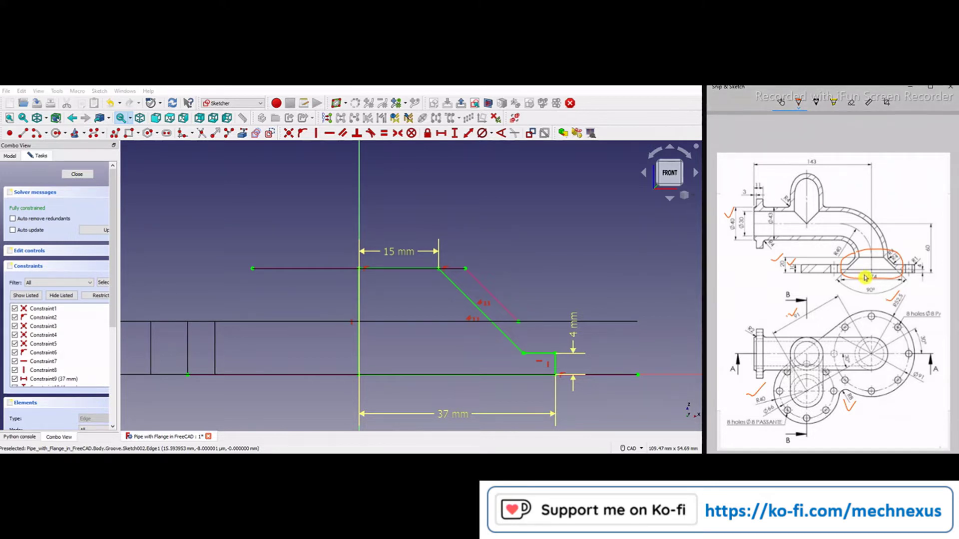
scroll(398, 319, "down", 3)
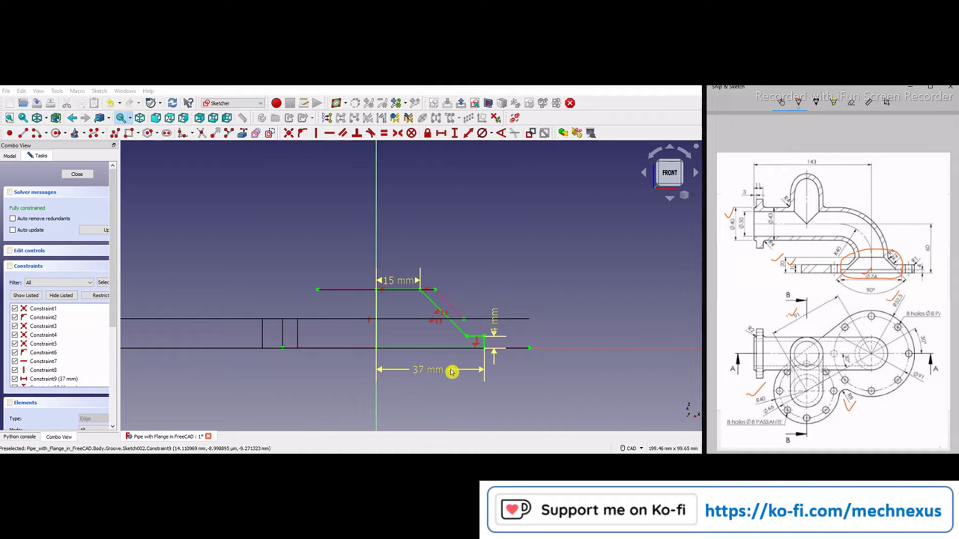
scroll(451, 372, "up", 3)
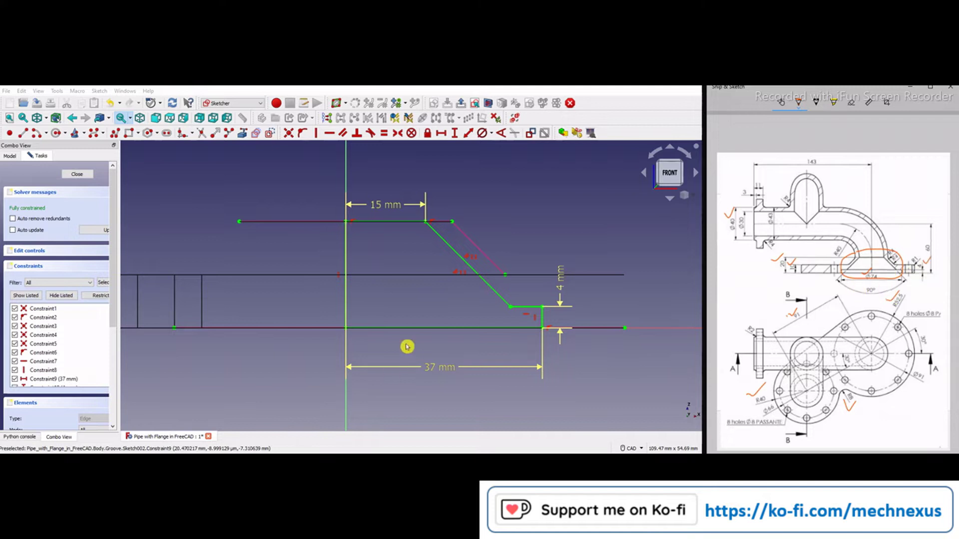
left_click(464, 261)
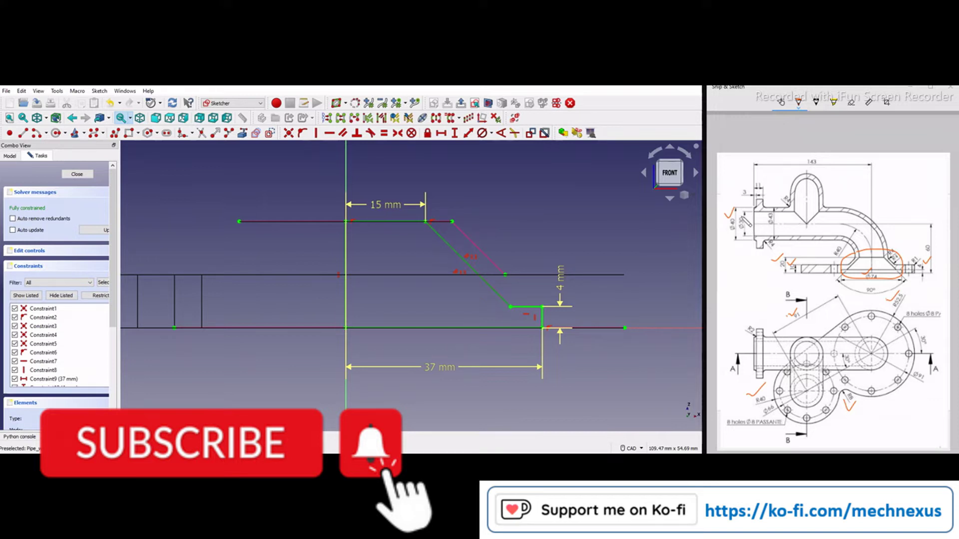
left_click(740, 218)
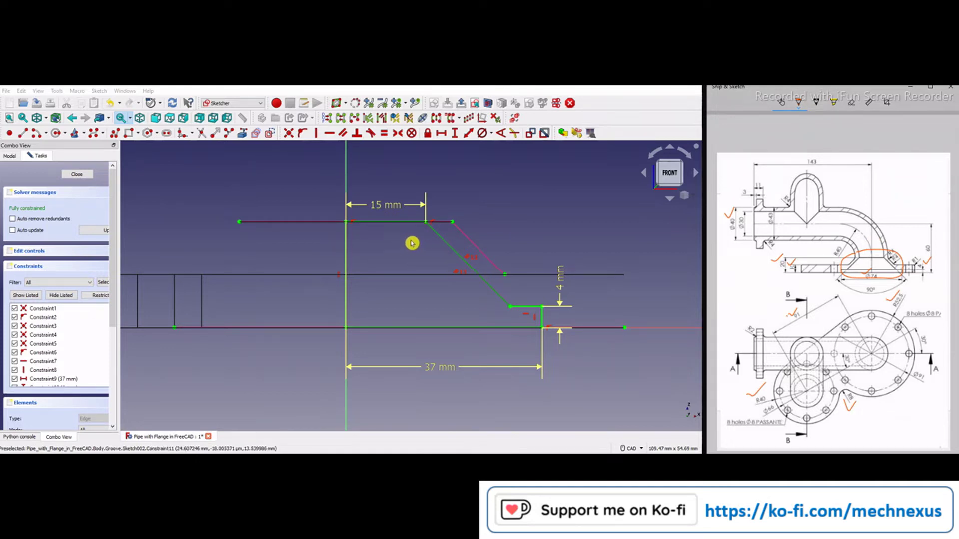
scroll(411, 241, "down", 1)
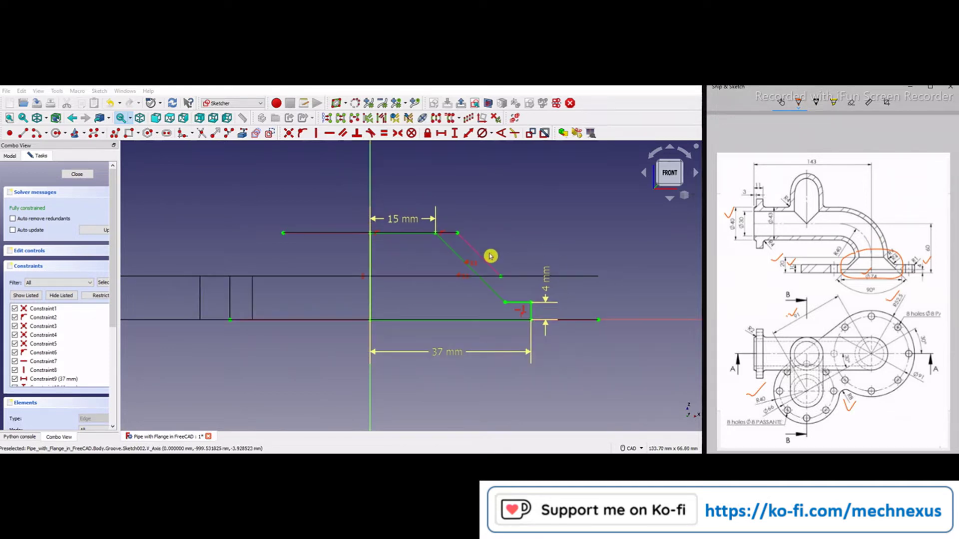
left_click(70, 174)
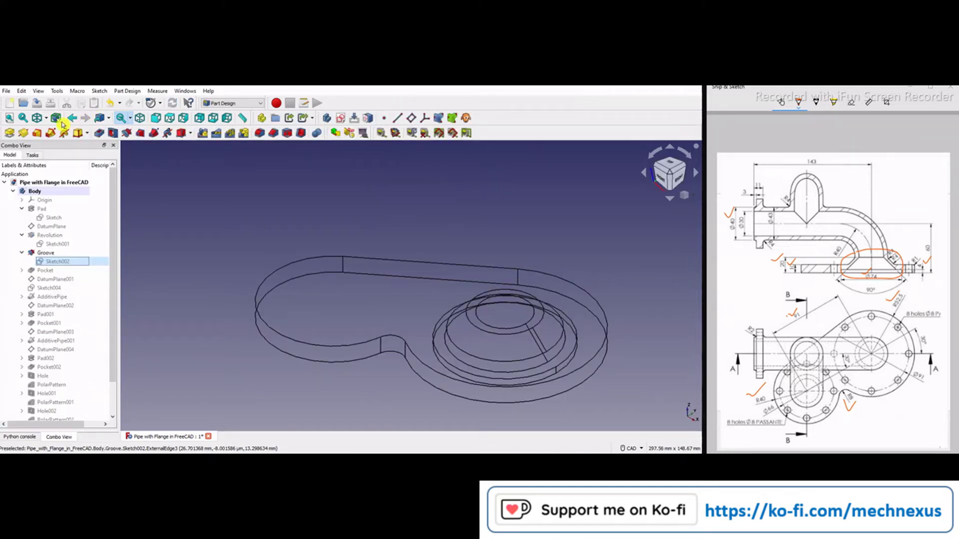
- Return the model to shaded display and orbit to see the grooved hole underneath
left_click(46, 118)
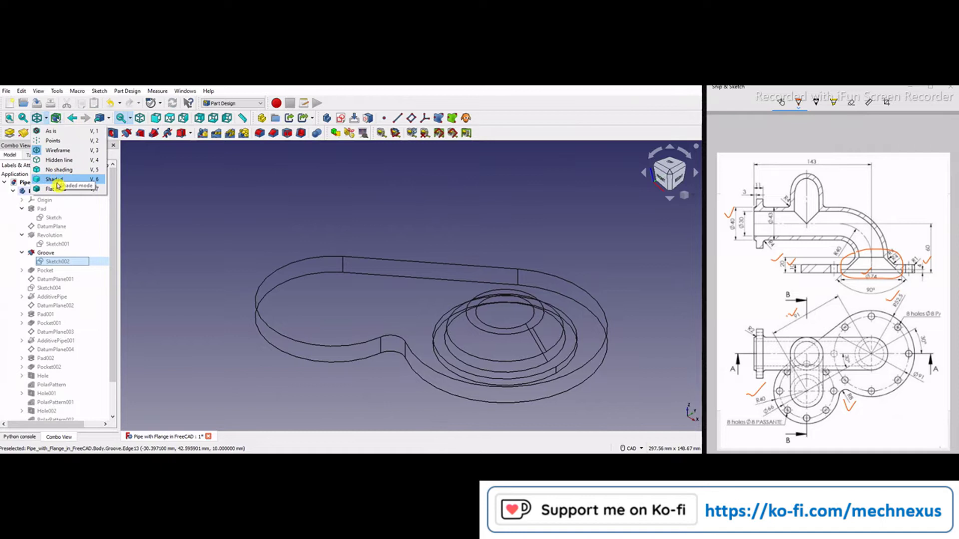
left_click(57, 190)
scroll(351, 225, "down", 3)
scroll(377, 308, "up", 2)
mouse_move(381, 315)
middle_mouse_down()
mouse_move(381, 241)
mouse_move(355, 242)
mouse_move(456, 280)
mouse_move(451, 365)
middle_mouse_up()
scroll(499, 337, "up", 2)
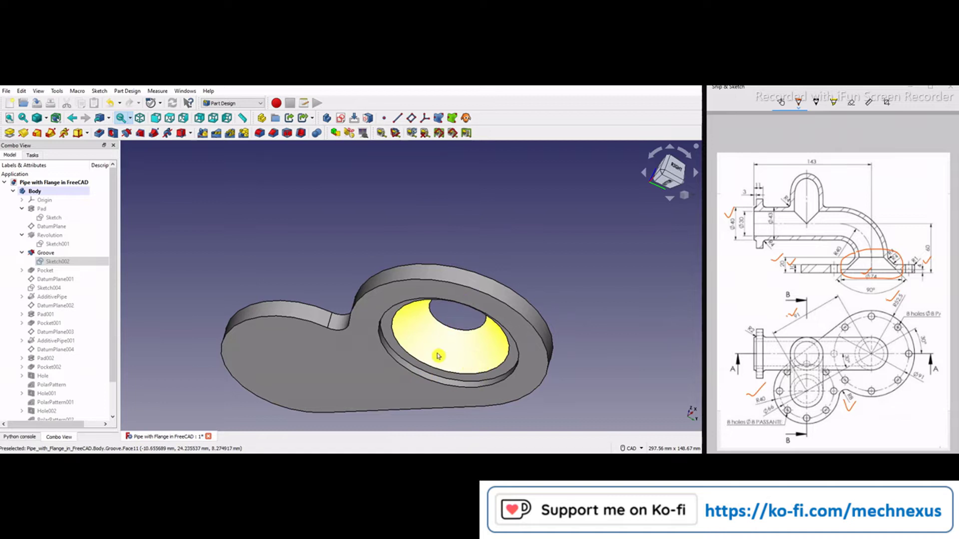
scroll(392, 370, "down", 2)
scroll(497, 226, "up", 1)
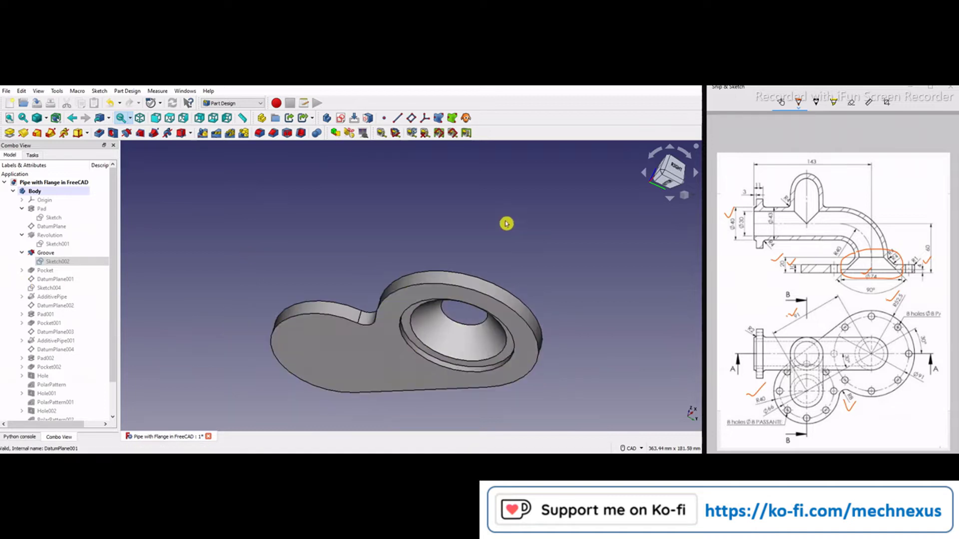
- Set an isometric view and show the model at the Pocket stage
left_click(683, 195)
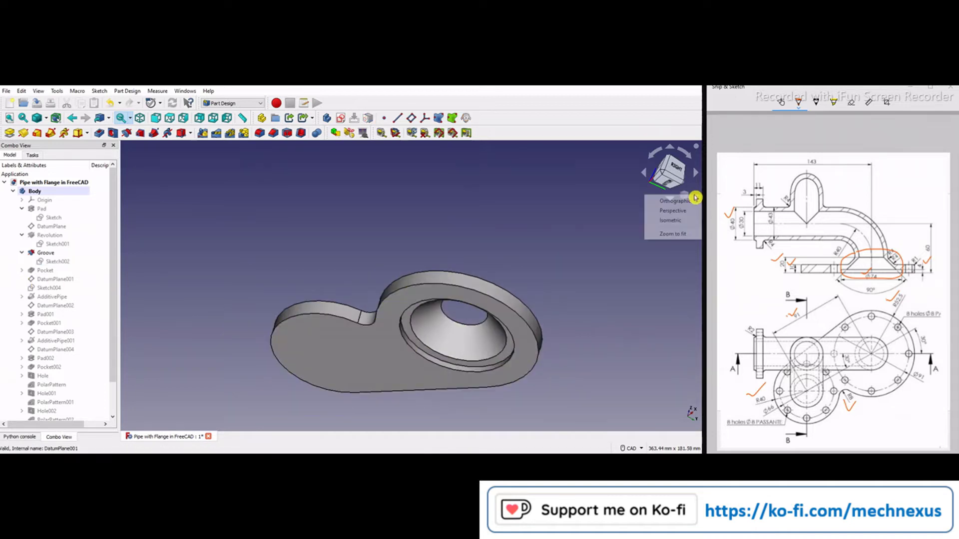
left_click(674, 220)
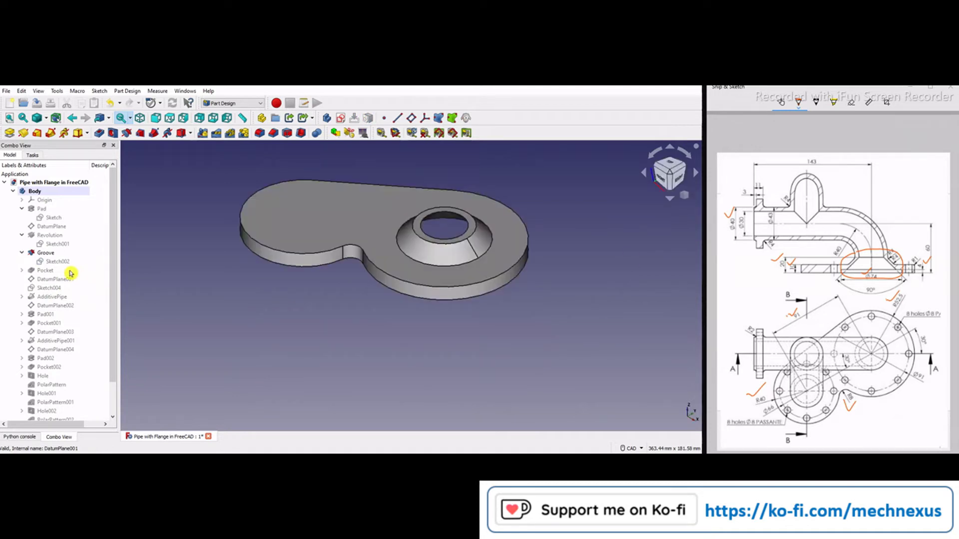
left_click(44, 271)
key("space")
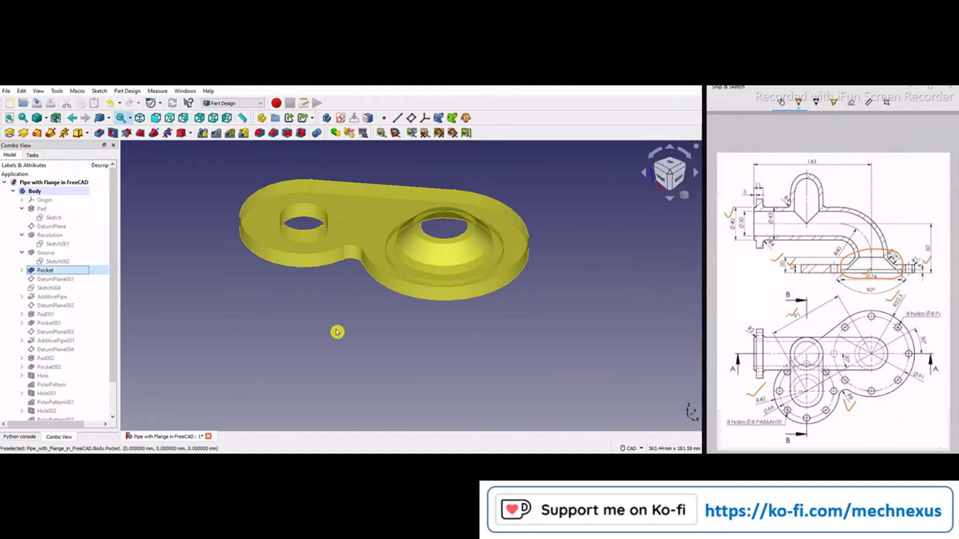
- Open Sketch003 from the left hole, drag its Ø30 mm label clear, and close it
scroll(336, 334, "down", 2)
left_click(296, 350)
scroll(322, 350, "up", 2)
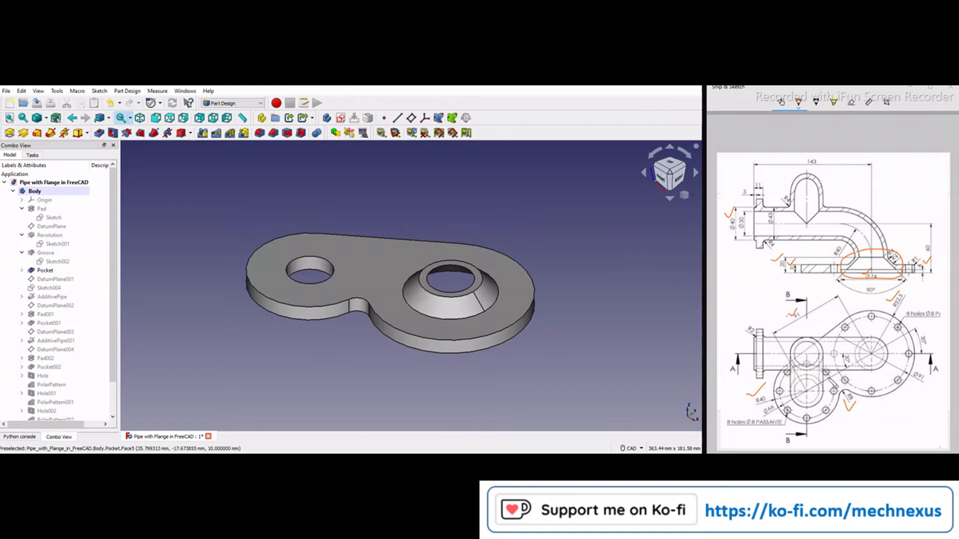
left_click(310, 269)
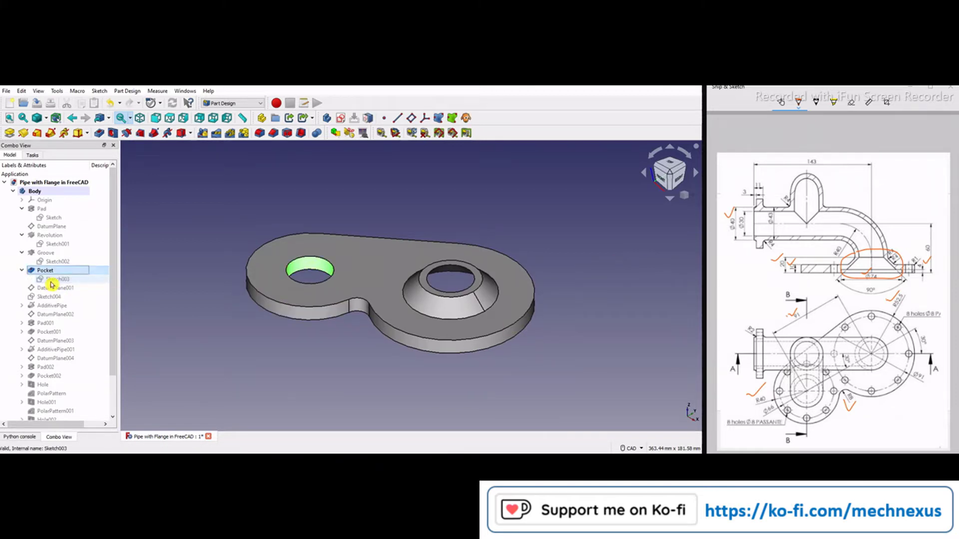
double_click(51, 281)
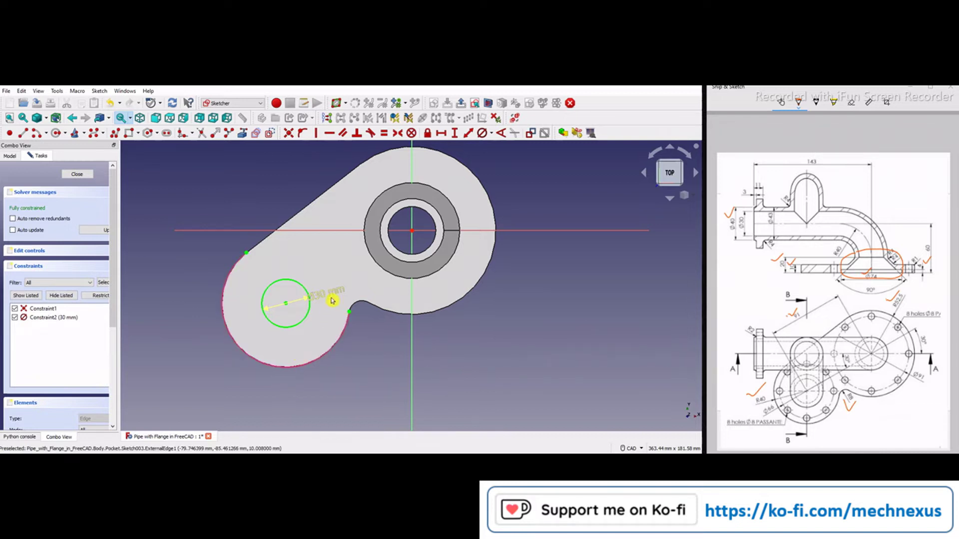
left_click_drag(327, 297, 365, 338)
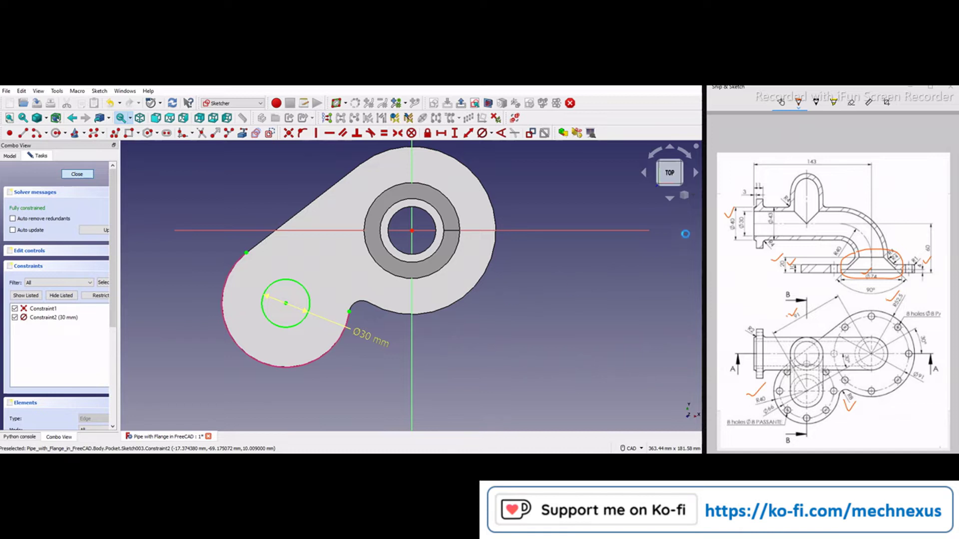
left_click(76, 174)
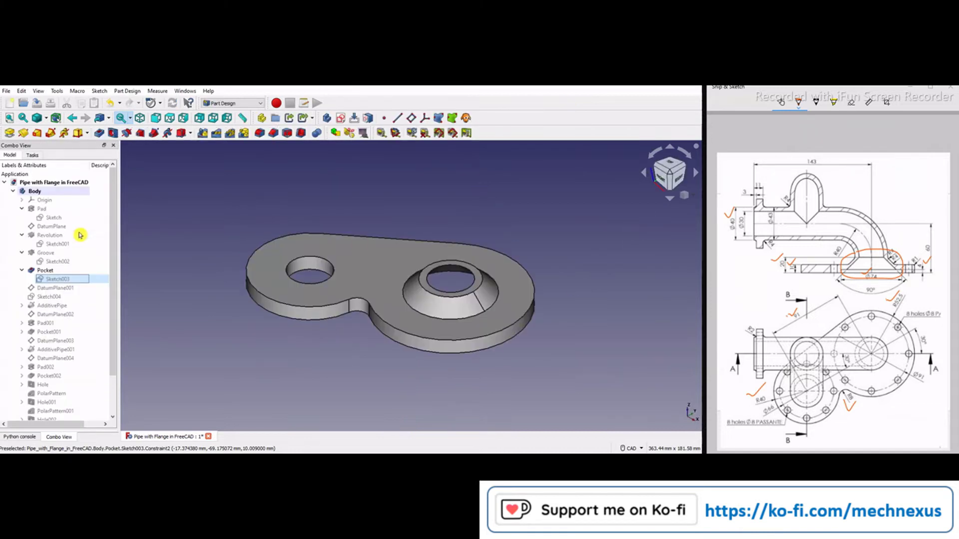
- Show DatumPlane001 from the front and check its YZ_Plane offset without changing it
left_click(56, 289)
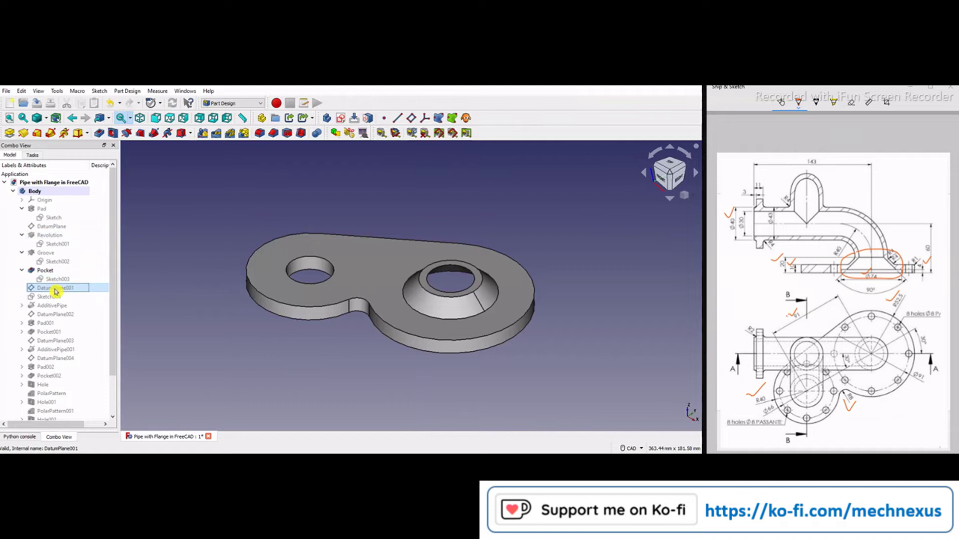
key("space")
scroll(514, 272, "down", 4)
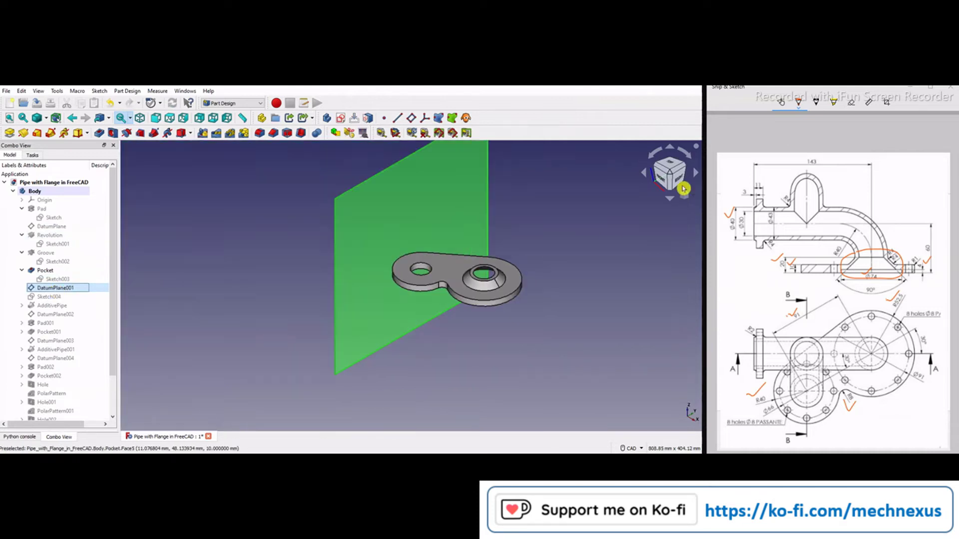
left_click(663, 182)
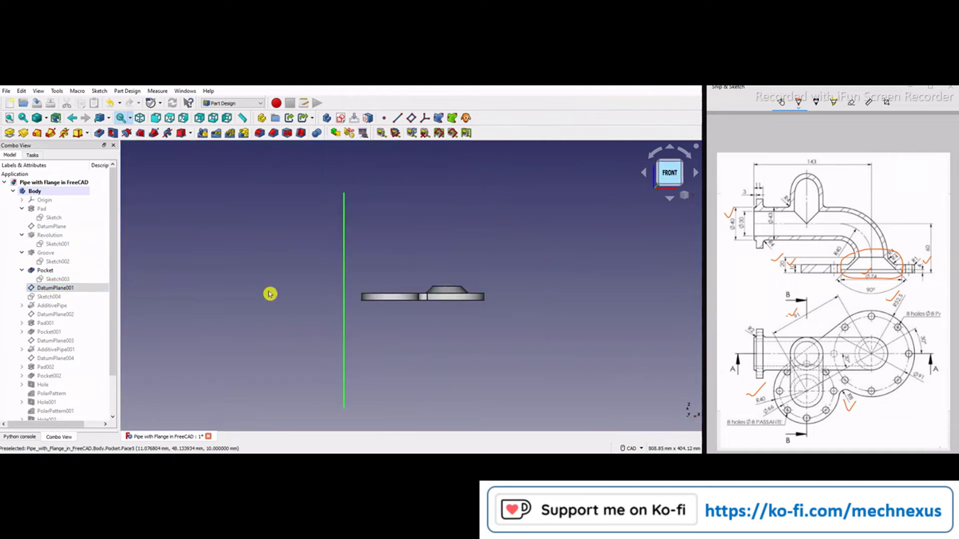
double_click(55, 289)
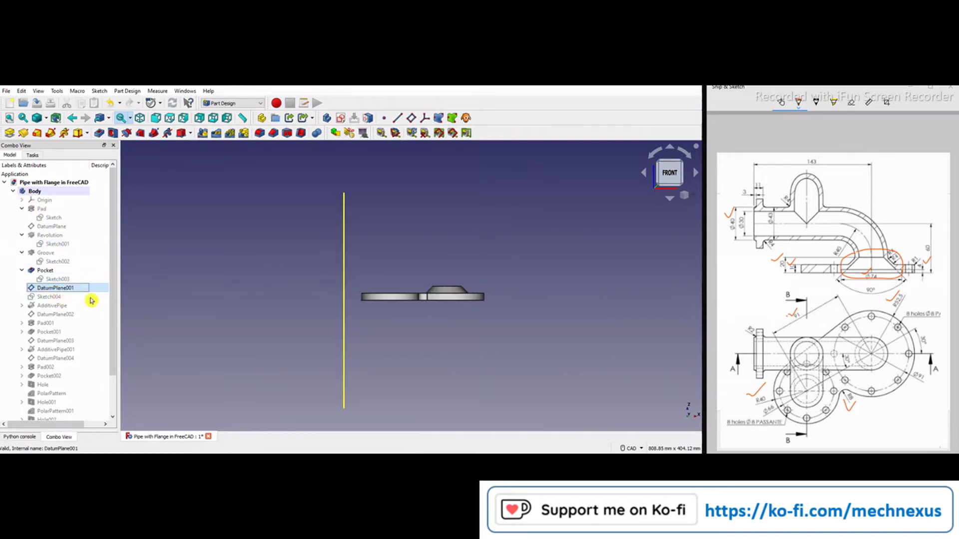
left_click_drag(79, 398, 40, 393)
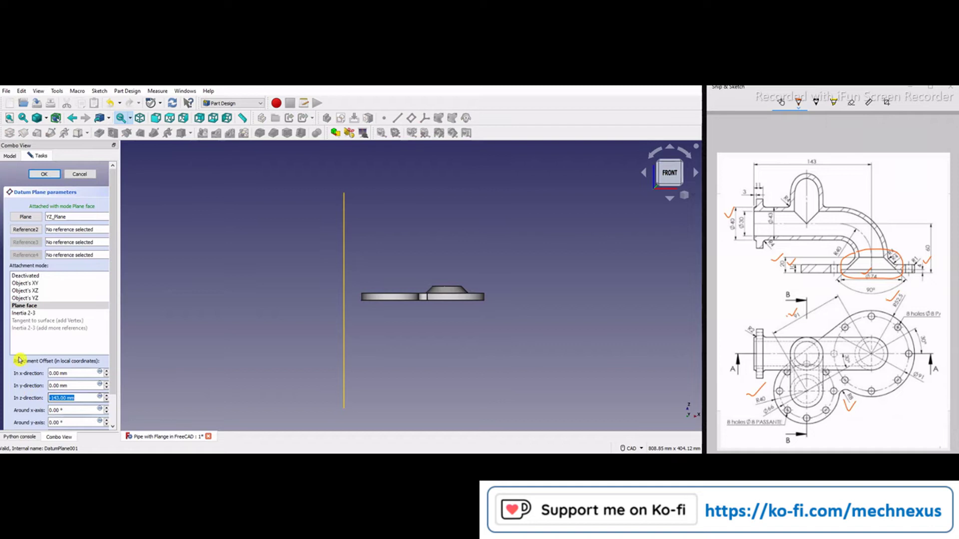
left_click(84, 176)
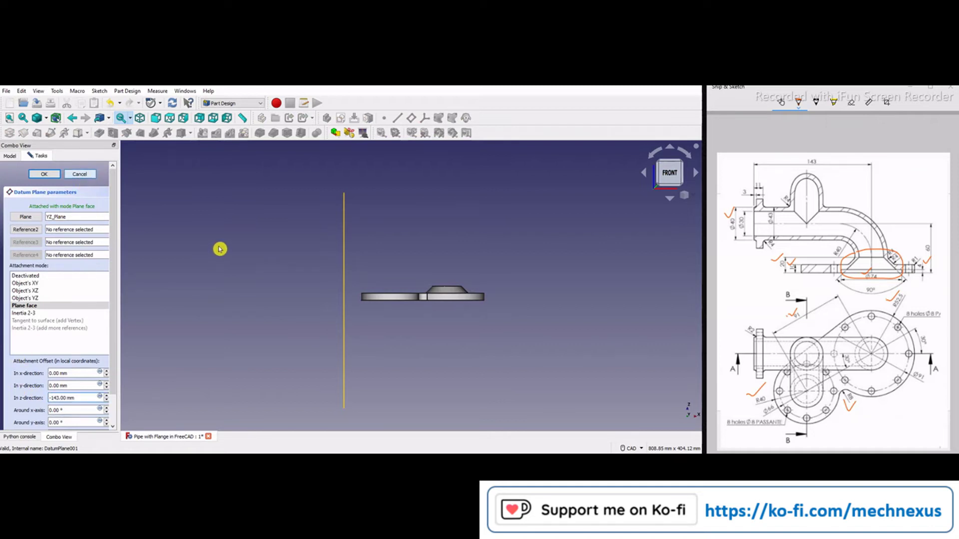
left_click(82, 398)
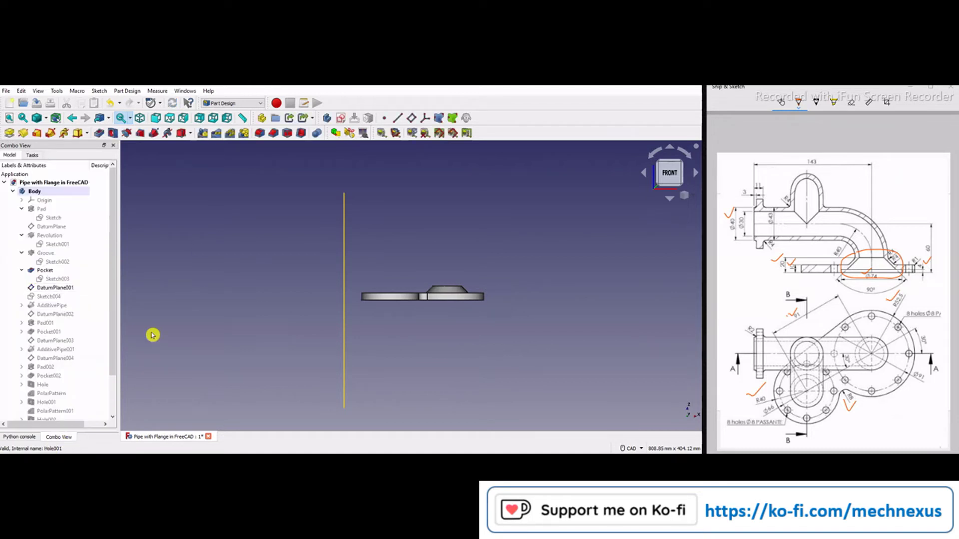
- Show the body's origin planes and axes and orbit to a tilted view
left_click(41, 201)
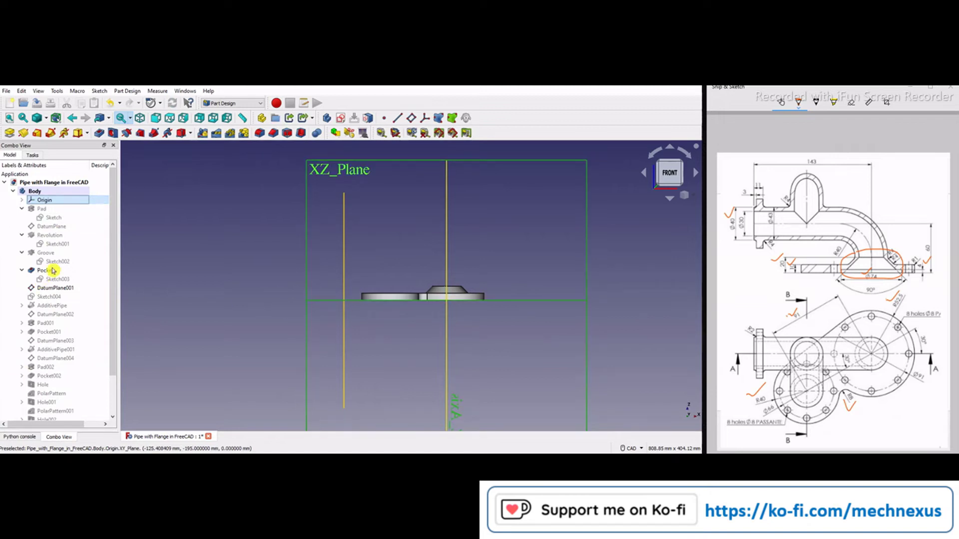
scroll(345, 314, "down", 3)
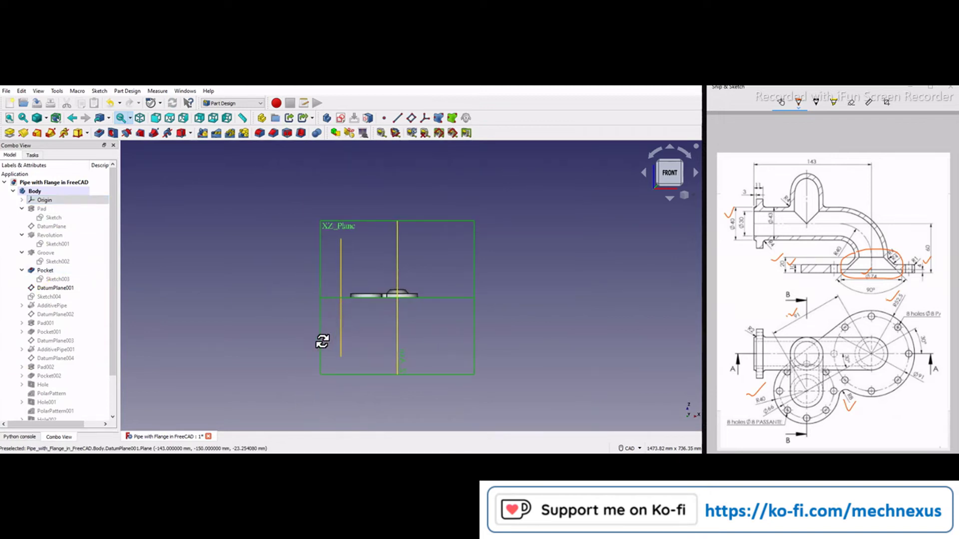
middle_click_drag(322, 341, 403, 210)
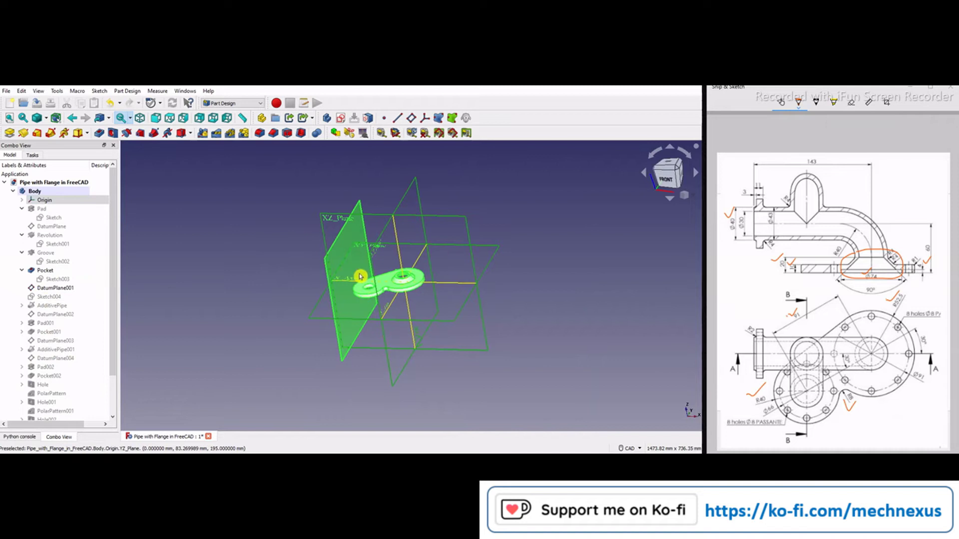
- Orbit toward the YZ plane and hide the body's origin planes and axes
scroll(391, 340, "up", 4)
mouse_move(341, 361)
middle_mouse_down()
mouse_move(375, 336)
mouse_move(300, 305)
middle_mouse_up()
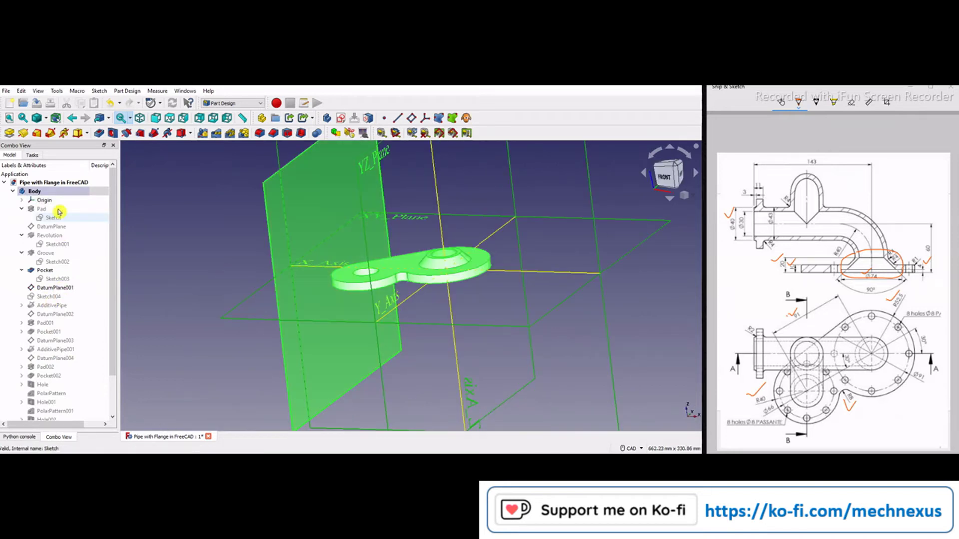
left_click(44, 199)
key("space")
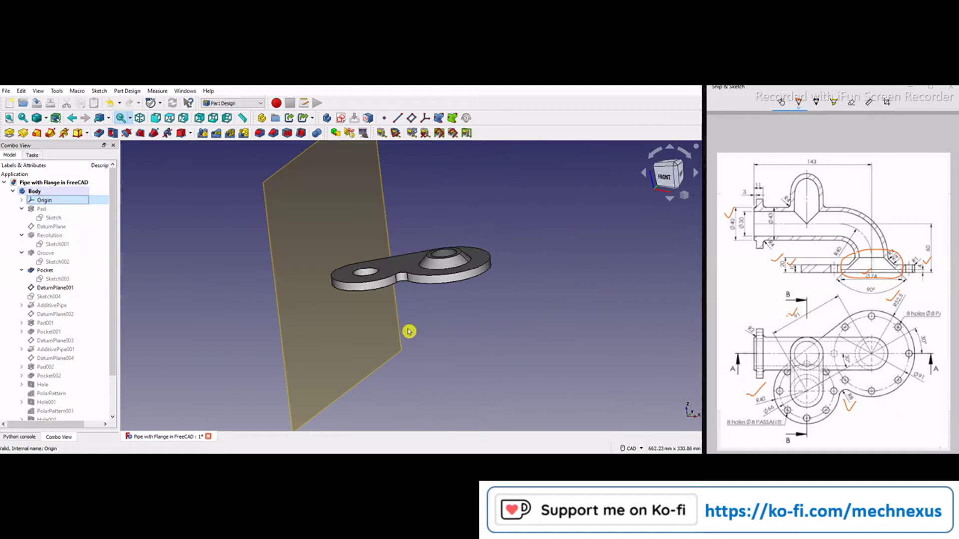
- Show Sketch004's circular profile on the datum plane beside the base plate
scroll(409, 332, "down", 2)
left_click(47, 298)
key("space")
scroll(336, 260, "up", 3)
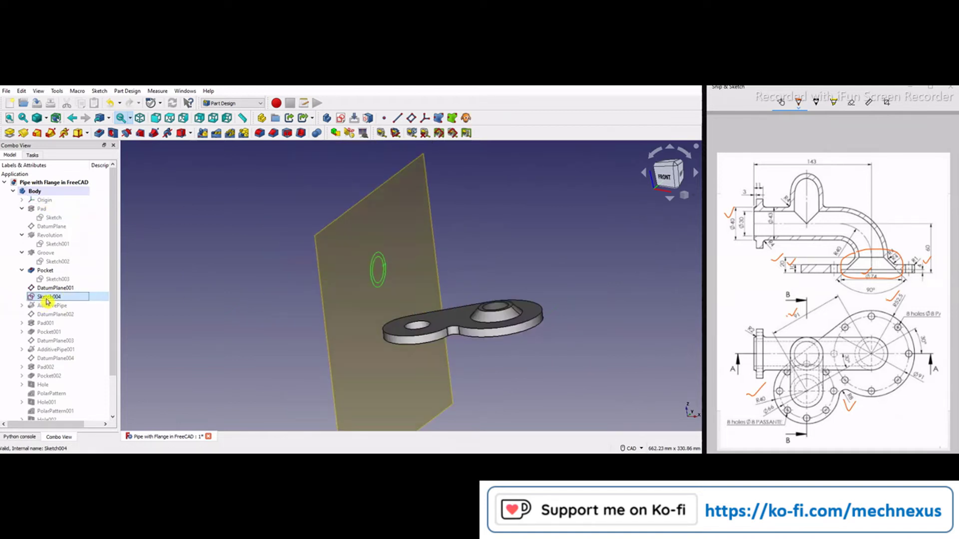
- Open Sketch004 for editing and tick off the 60 dimension on the reference drawing
double_click(46, 298)
scroll(300, 294, "down", 2)
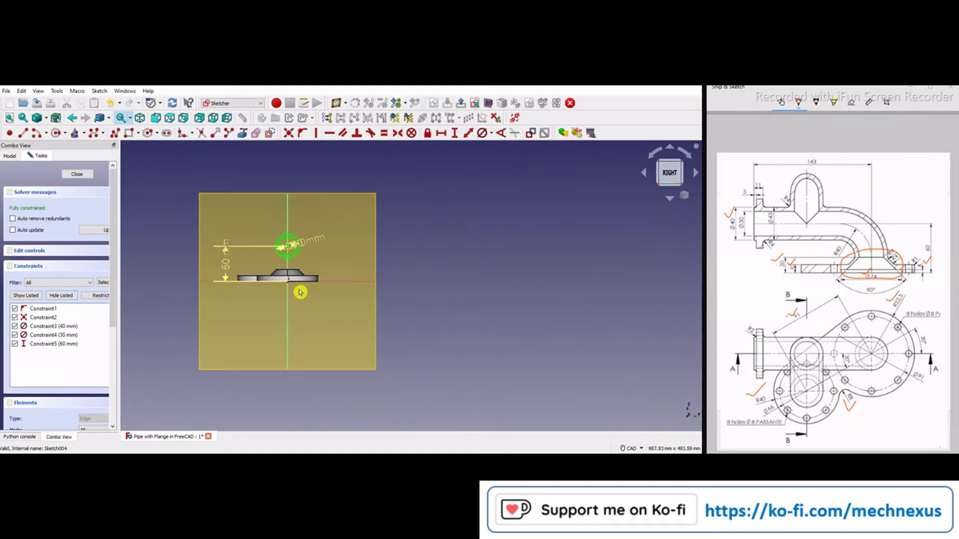
scroll(222, 251, "up", 3)
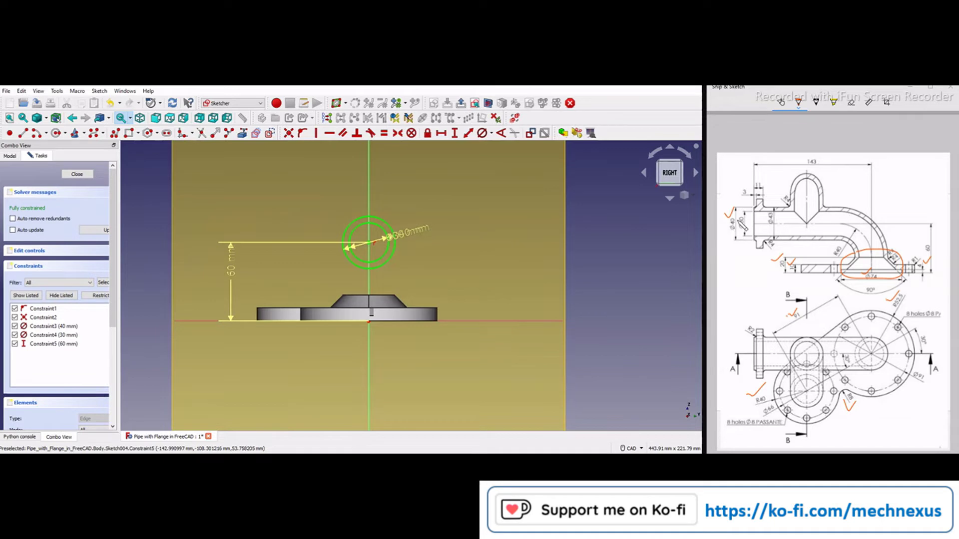
left_click(733, 236)
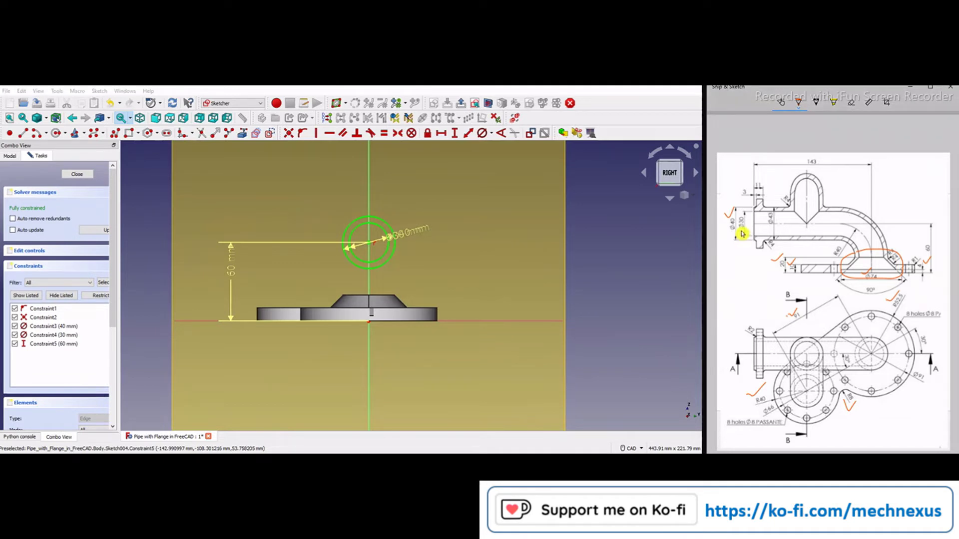
scroll(374, 248, "up", 3)
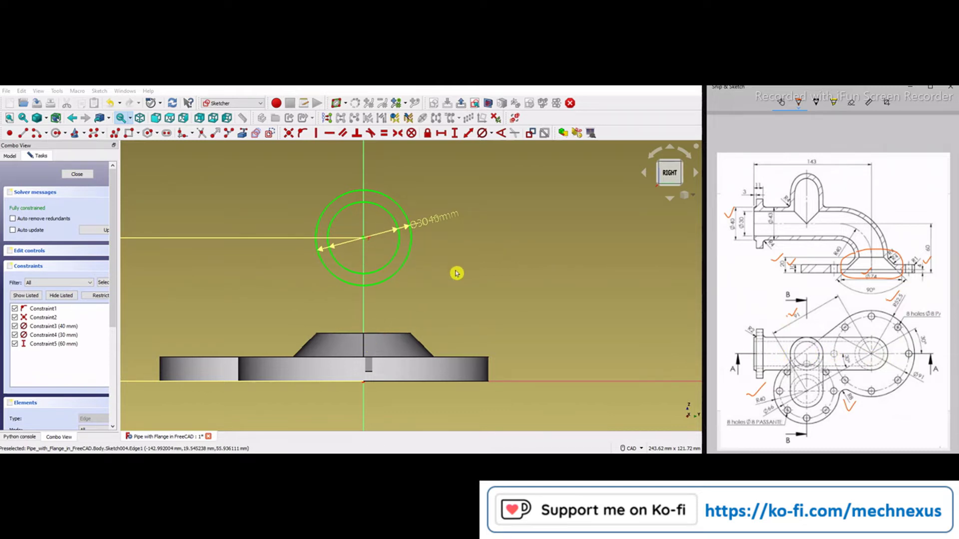
scroll(456, 273, "down", 3)
left_click_drag(924, 245, 934, 238)
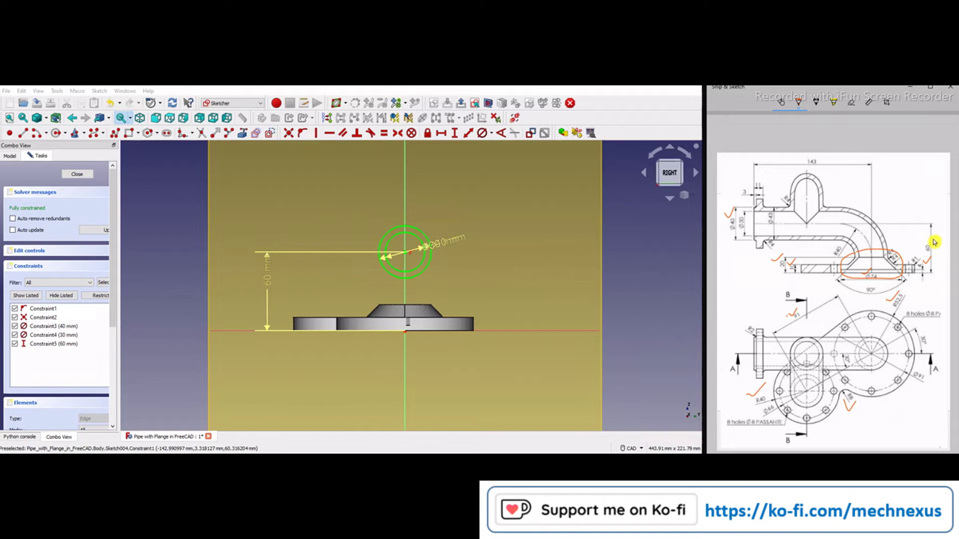
- Move the 60 mm, Ø30 and Ø40 labels apart, then close the sketch
left_click_drag(268, 273, 265, 272)
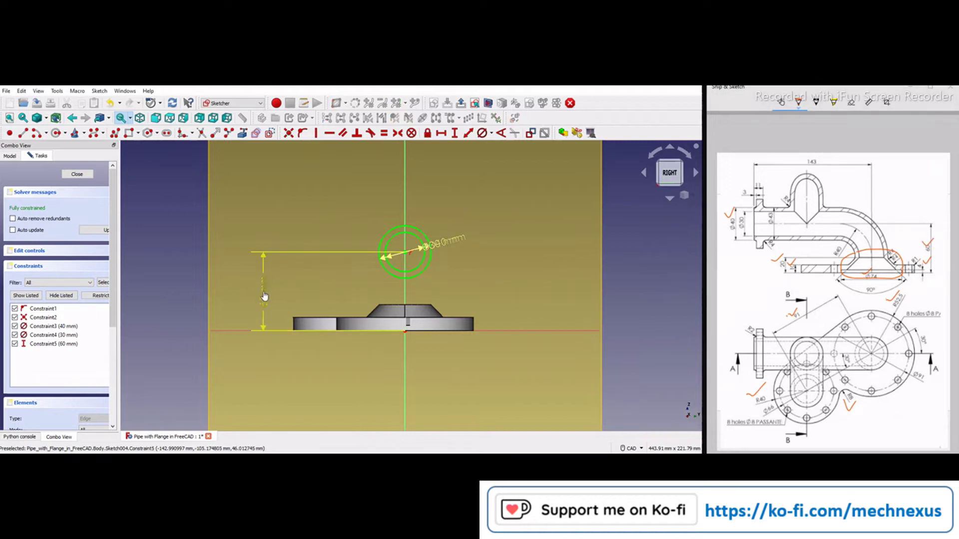
left_click_drag(428, 249, 338, 213)
left_click_drag(444, 247, 464, 230)
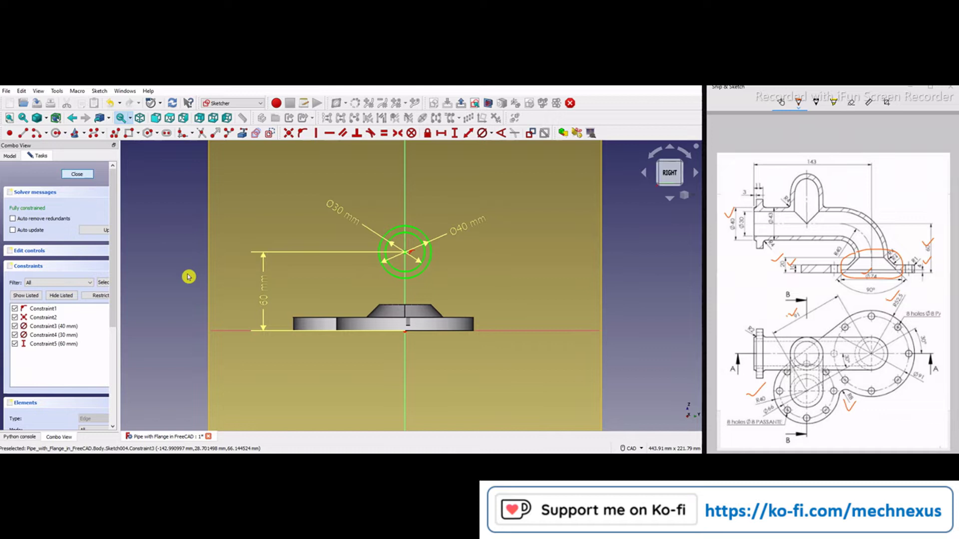
key("Escape")
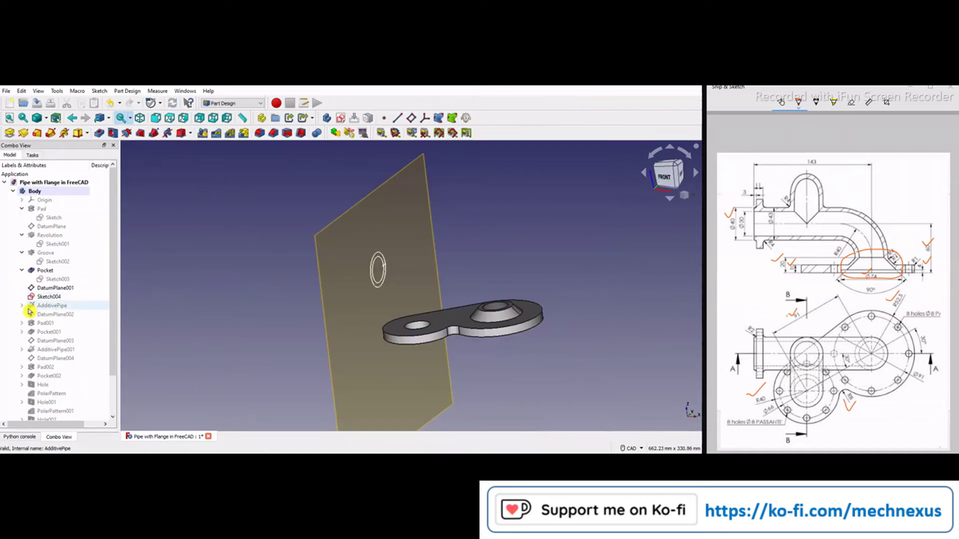
- Expand AdditivePipe and make its curved path sketch Sketch006 visible
left_click(22, 306)
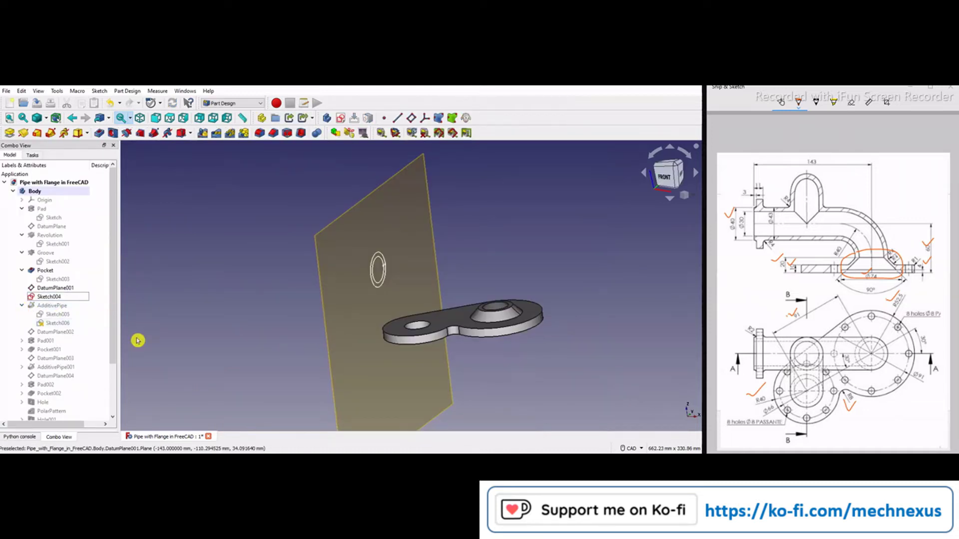
left_click(59, 314)
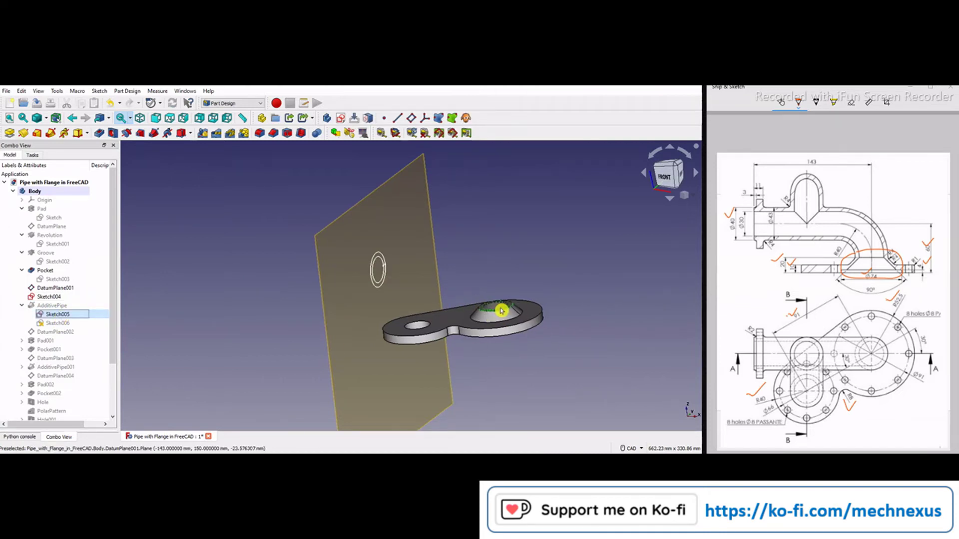
scroll(502, 310, "up", 3)
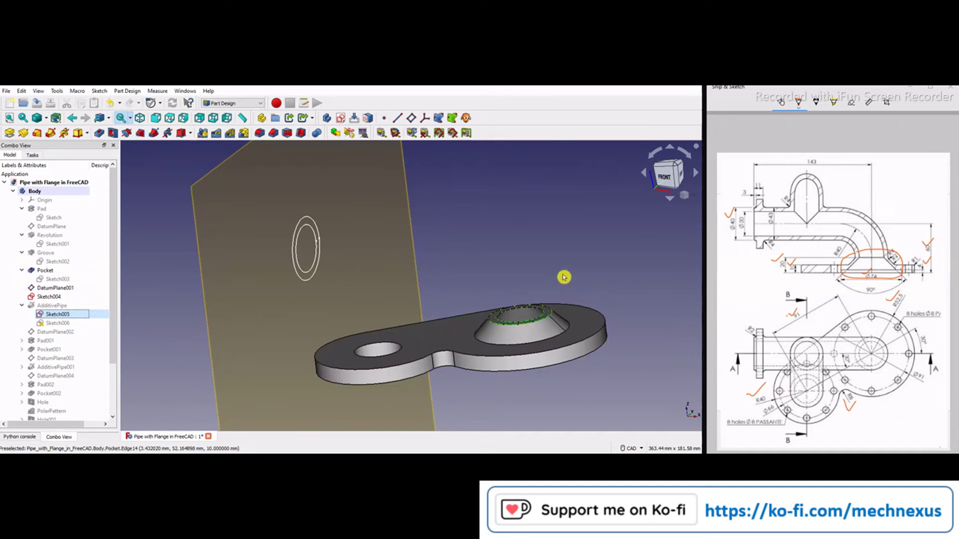
scroll(559, 274, "down", 2)
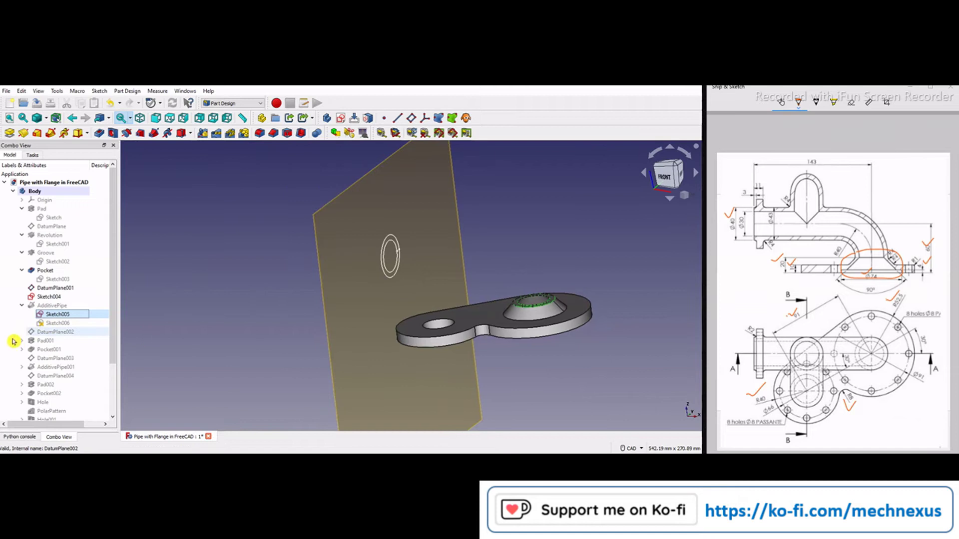
left_click(57, 323)
key("space")
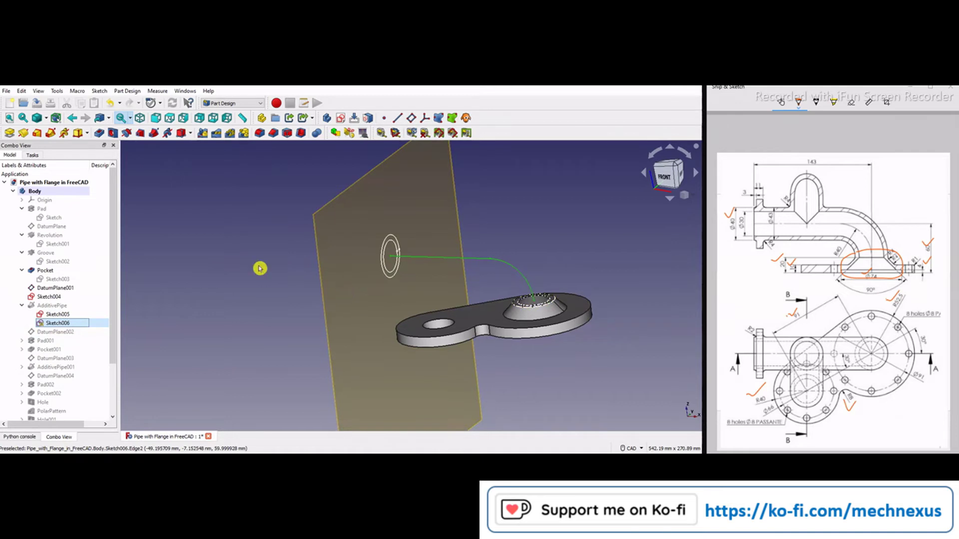
scroll(258, 268, "down", 3)
- Show the body's origin planes and axes and orbit to a tilted angle
left_click(39, 203)
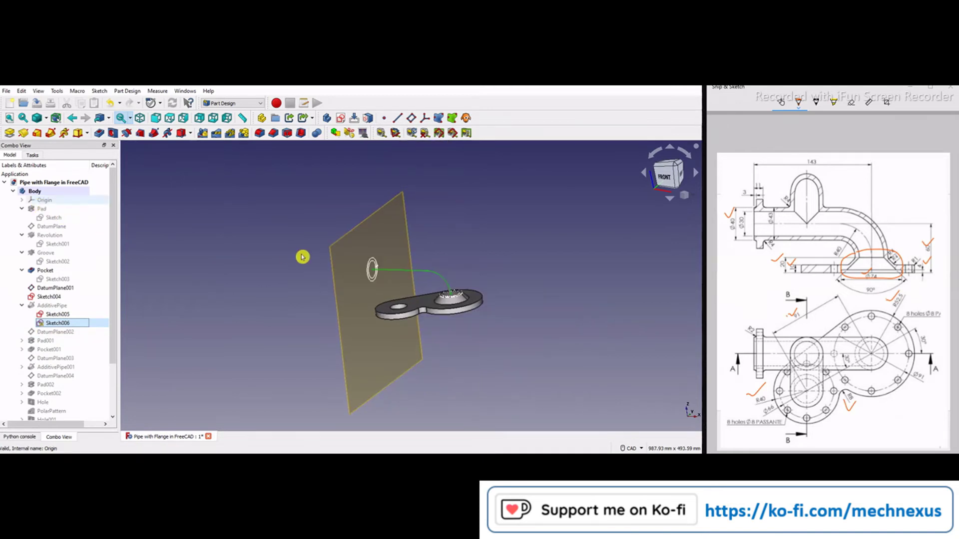
key("space")
middle_click_drag(305, 259, 330, 274)
left_click(319, 246)
scroll(319, 245, "up", 3)
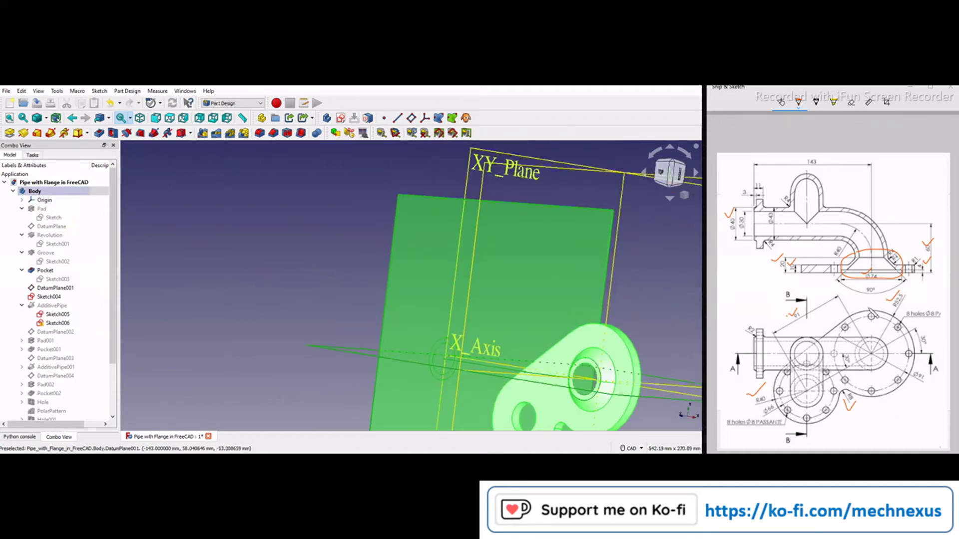
- Draw a horizontal centre line across the reference drawing's plan view
left_click(873, 311)
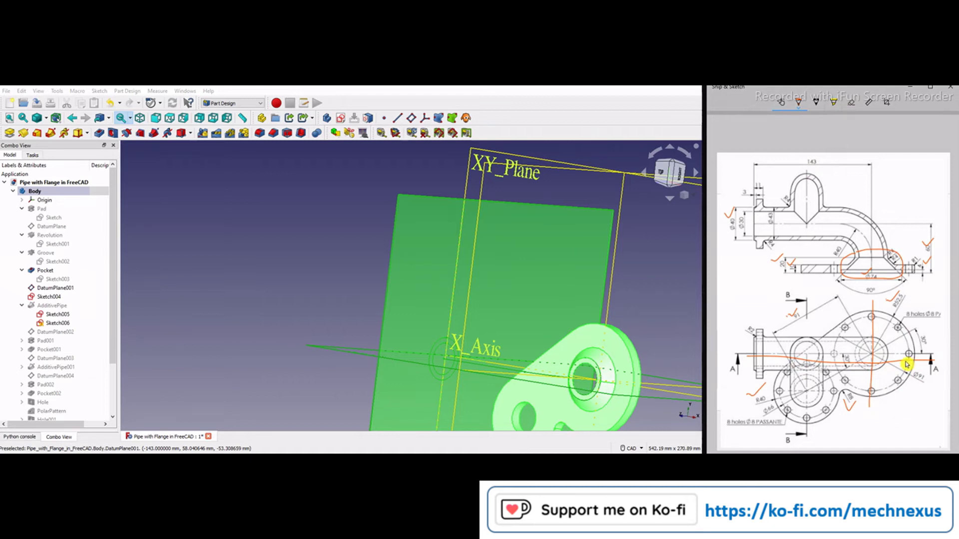
key("ctrl+z")
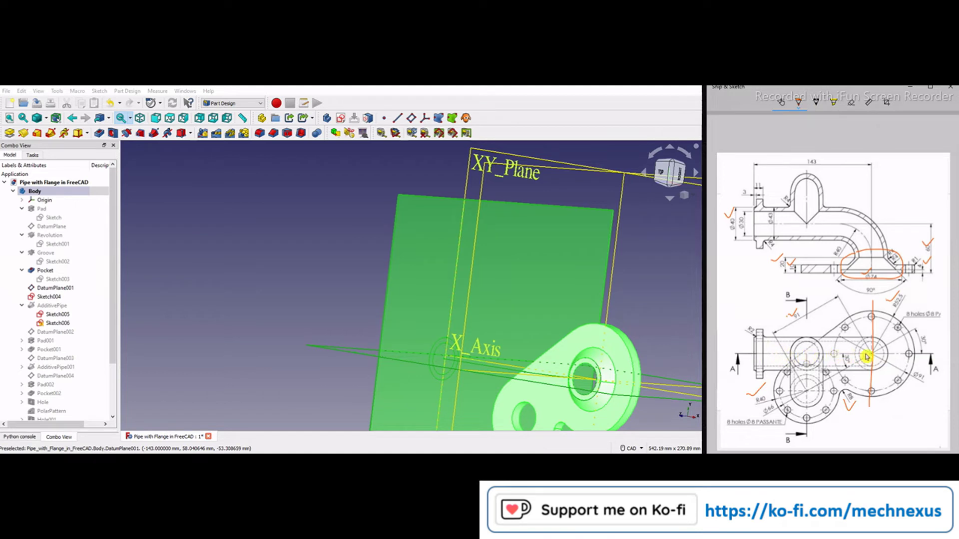
left_click_drag(931, 355, 739, 354)
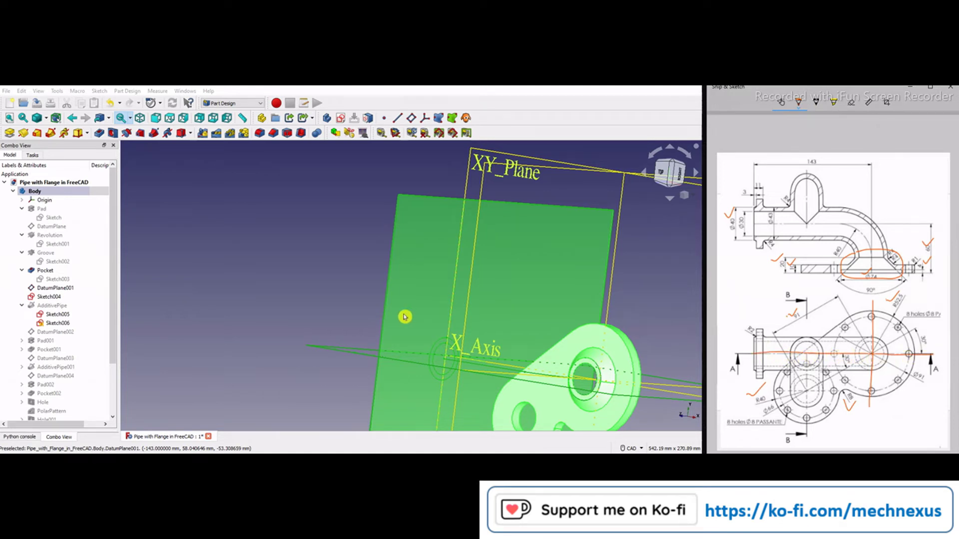
scroll(405, 317, "down", 5)
- Switch the model to the top view, then to isometric, and select AdditivePipe
left_click(661, 173)
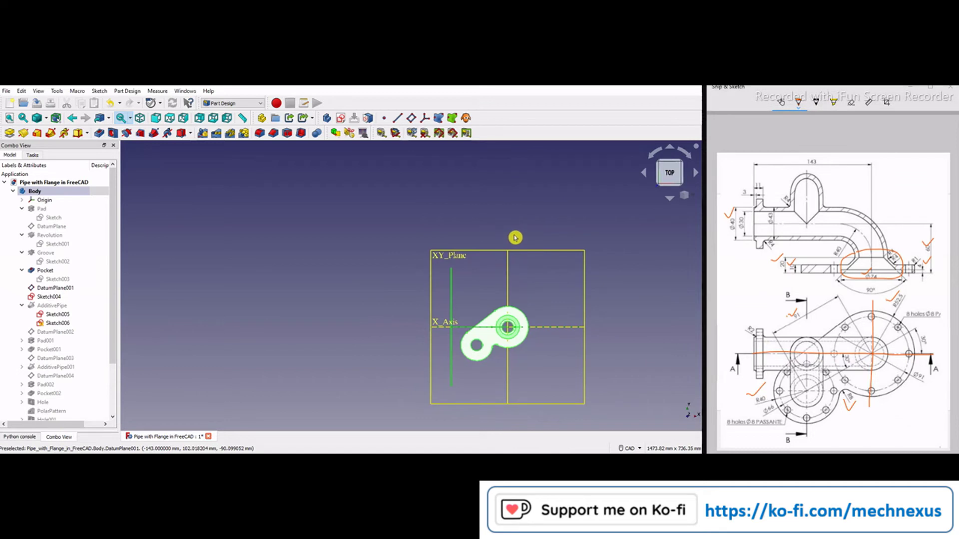
left_click(290, 289)
left_click(692, 198)
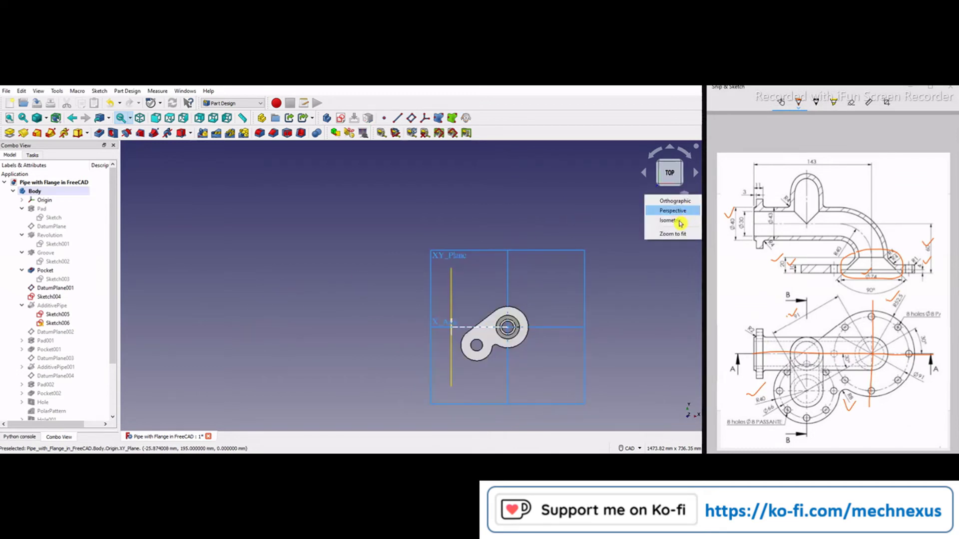
left_click(678, 221)
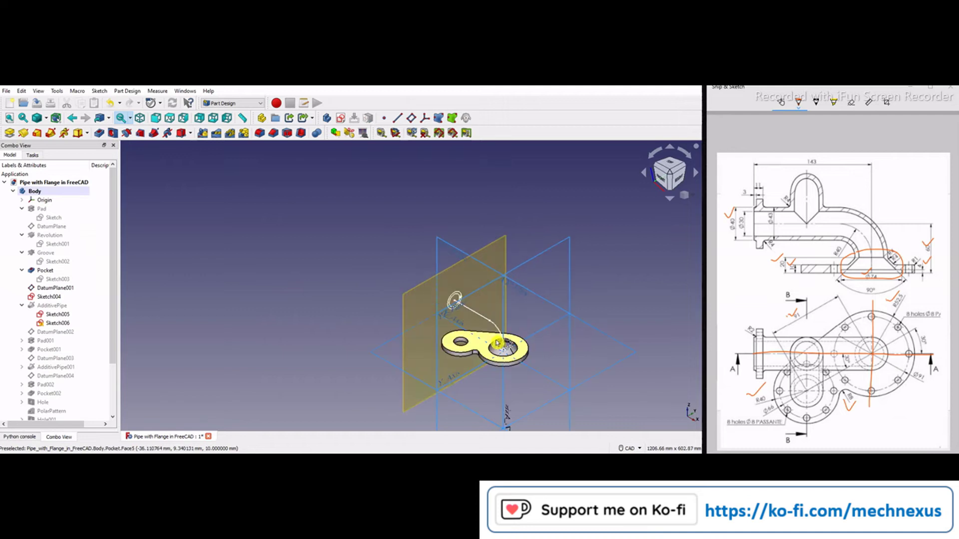
scroll(449, 300, "up", 4)
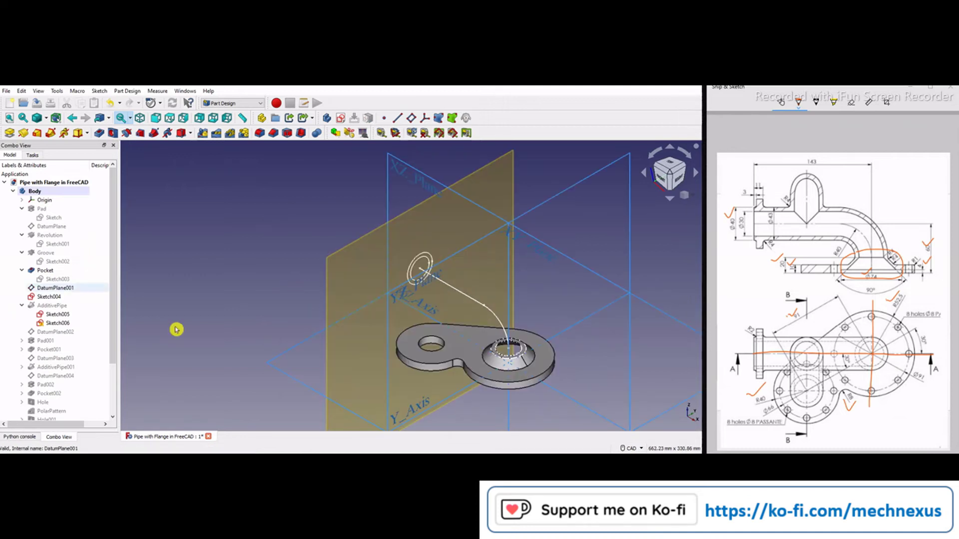
scroll(356, 295, "down", 2)
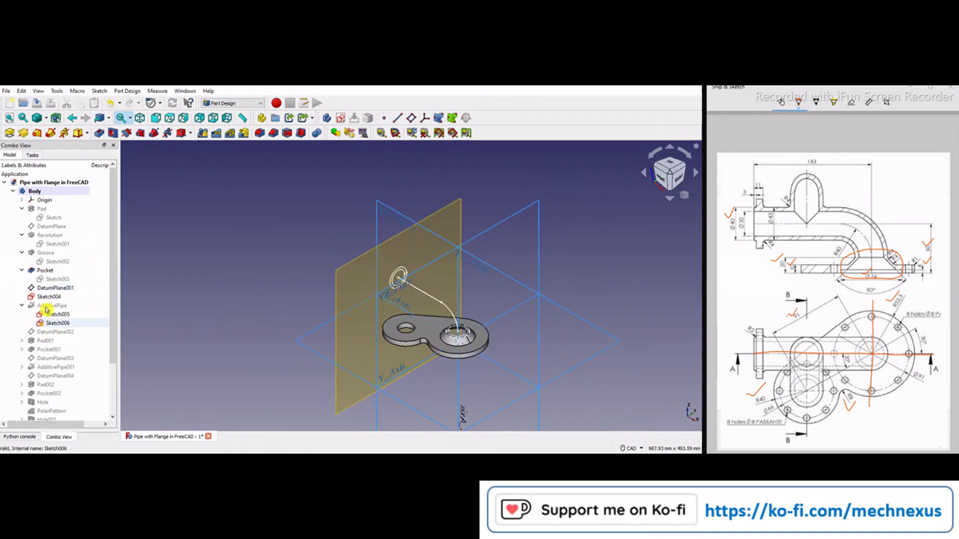
left_click(47, 310)
- Make the swept pipe solid visible and pan slightly to frame it
key("space")
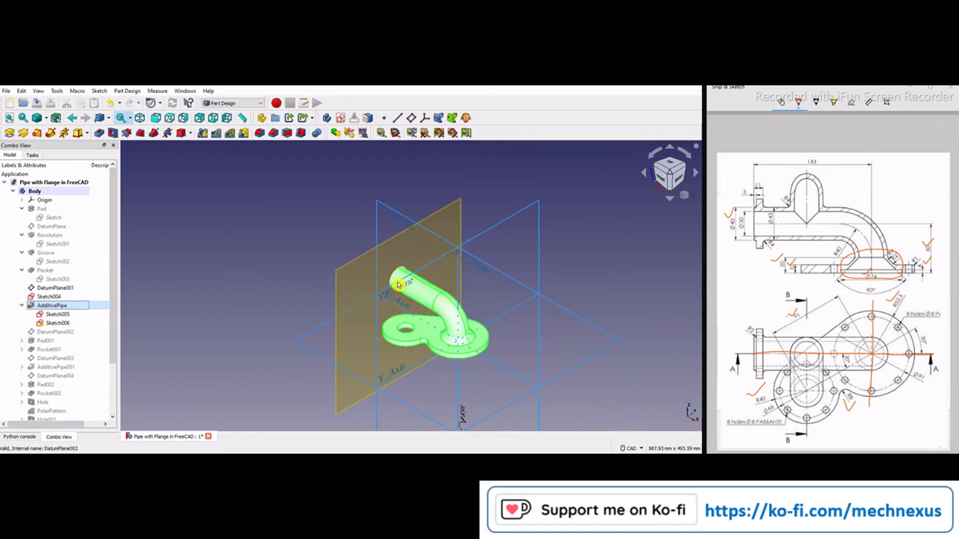
scroll(397, 264, "up", 2)
scroll(394, 267, "up", 2)
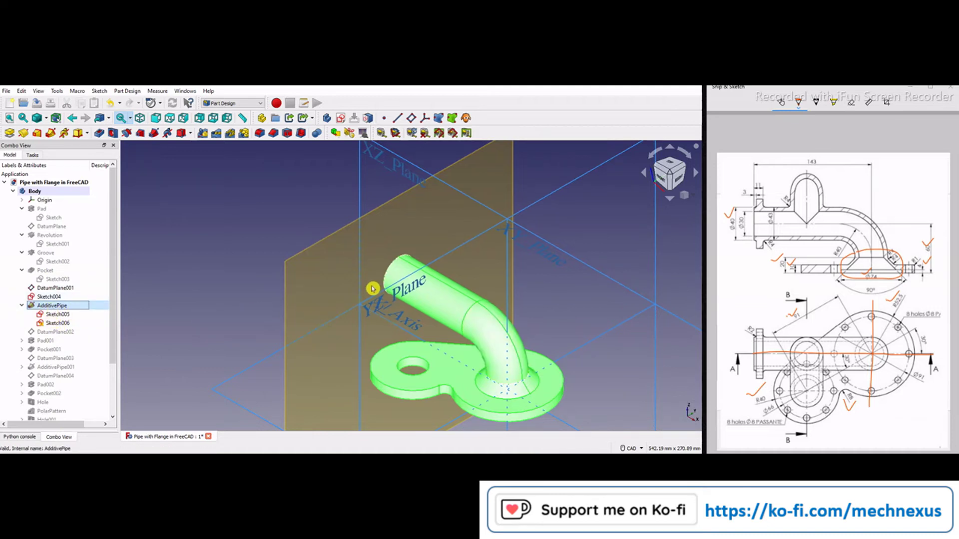
middle_click_drag(311, 304, 323, 299)
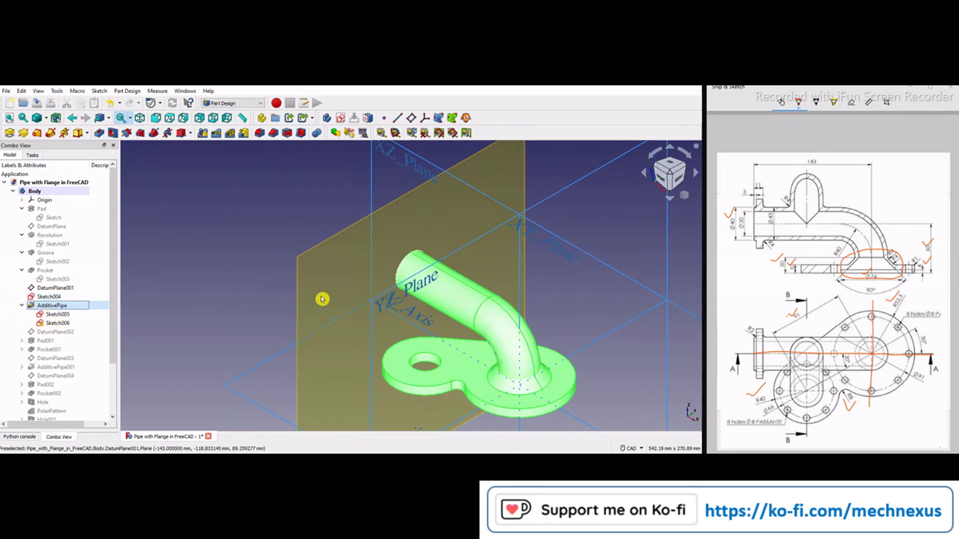
- Hide the Origin and Sketch004, Sketch005 and Sketch006
left_click(52, 289)
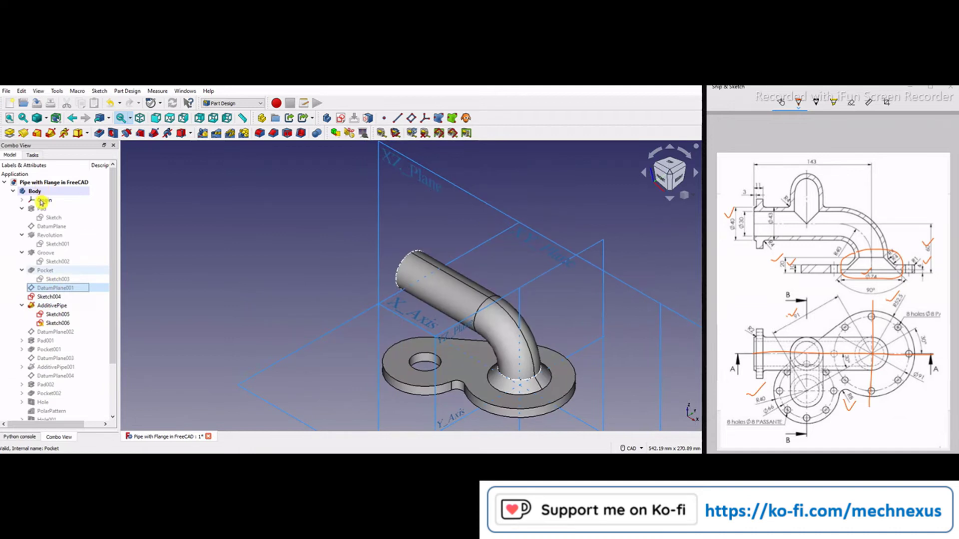
left_click(42, 202)
left_click(225, 234)
left_click(61, 323)
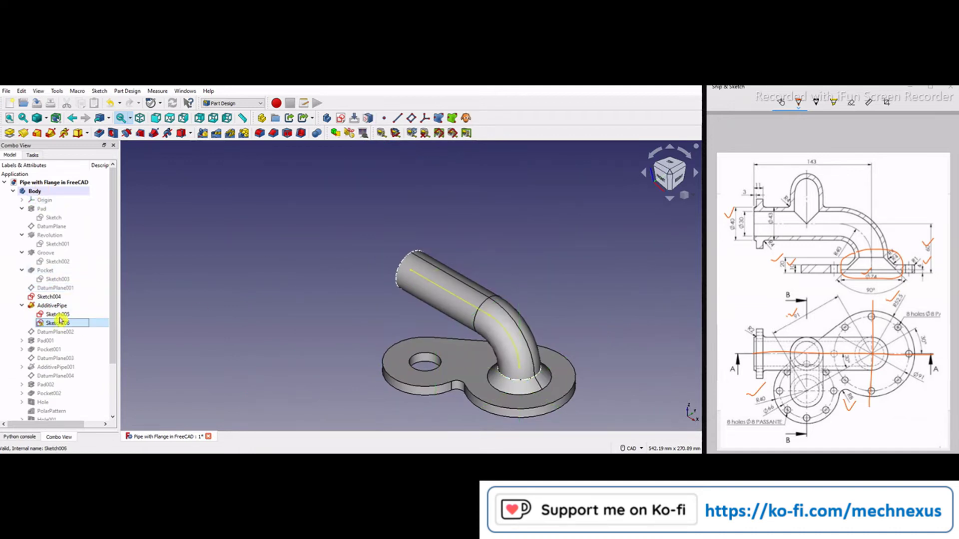
key("space")
left_click(58, 314)
key("space")
left_click(56, 300)
key("space")
left_click(388, 285)
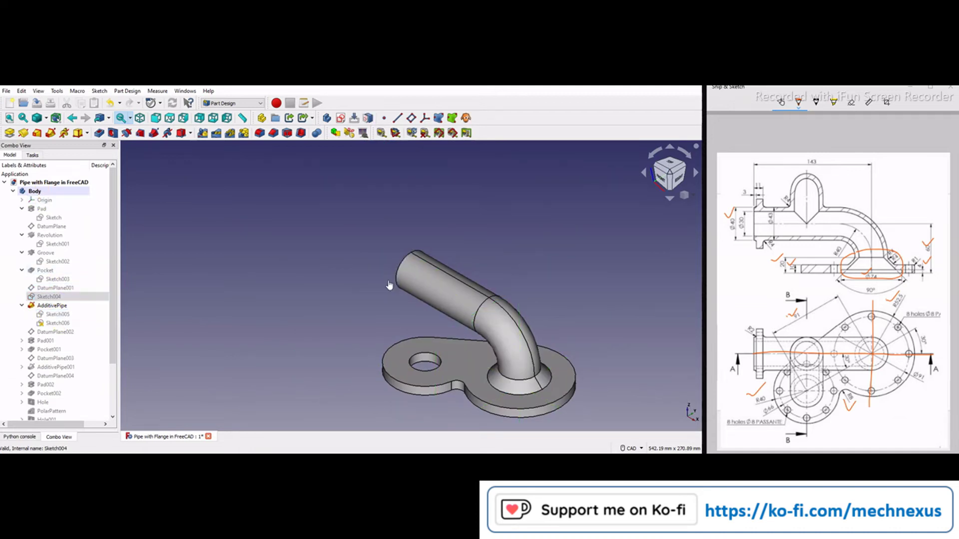
- Return to the isometric view and show DatumPlane002 over the pipe
mouse_move(370, 288)
middle_mouse_down()
mouse_move(522, 335)
mouse_move(507, 354)
mouse_move(412, 311)
mouse_move(396, 276)
middle_mouse_up()
scroll(389, 273, "down", 4)
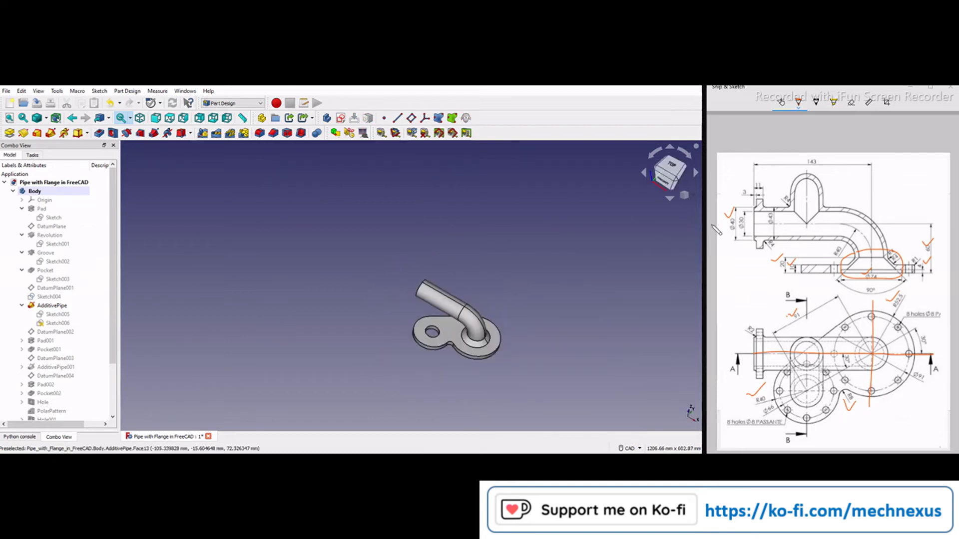
left_click(684, 195)
left_click(670, 228)
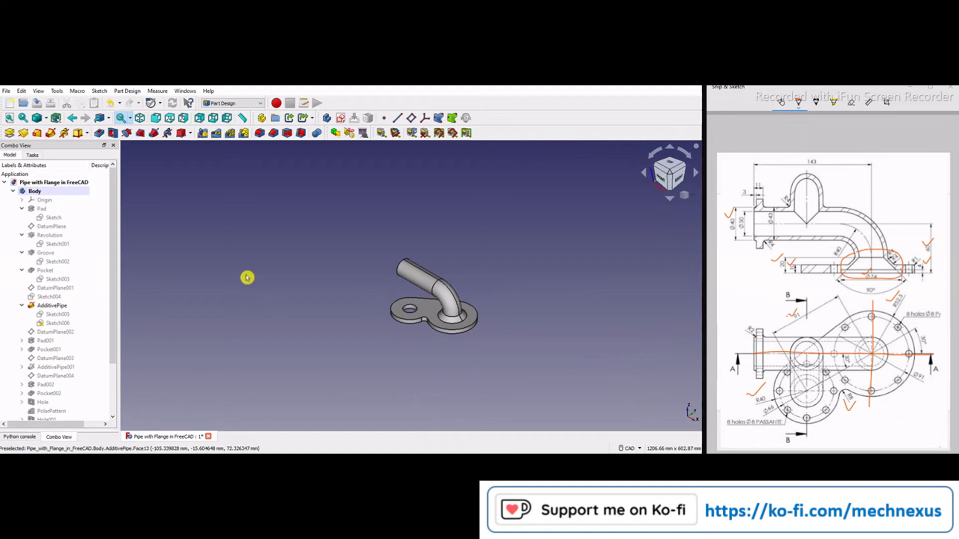
left_click(61, 334)
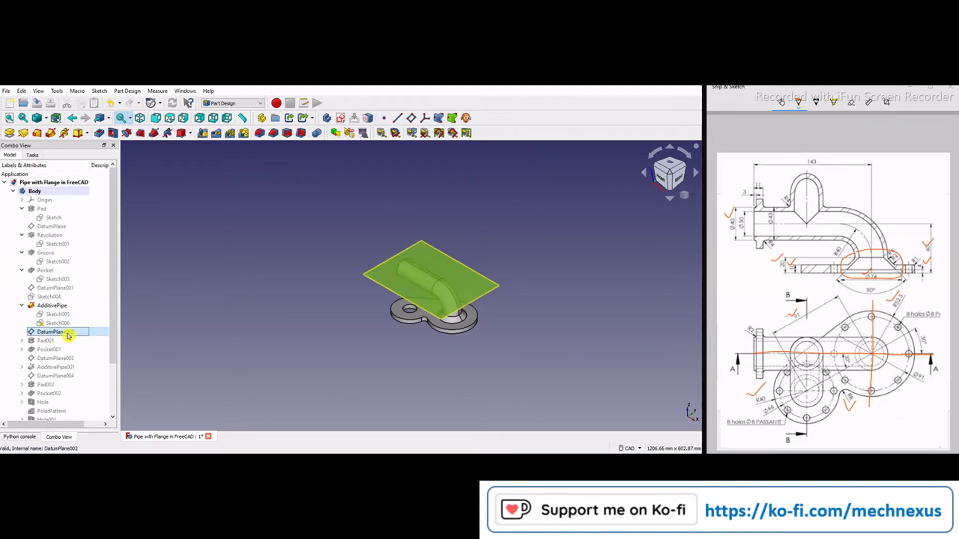
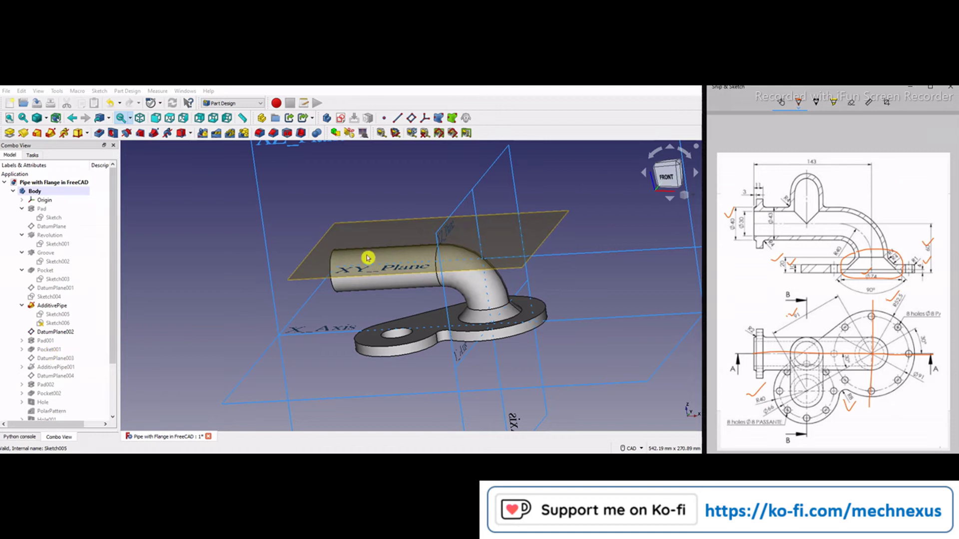
- Select Pad001 in the tree and toggle it visible so the boss appears on the pipe
left_click(55, 332)
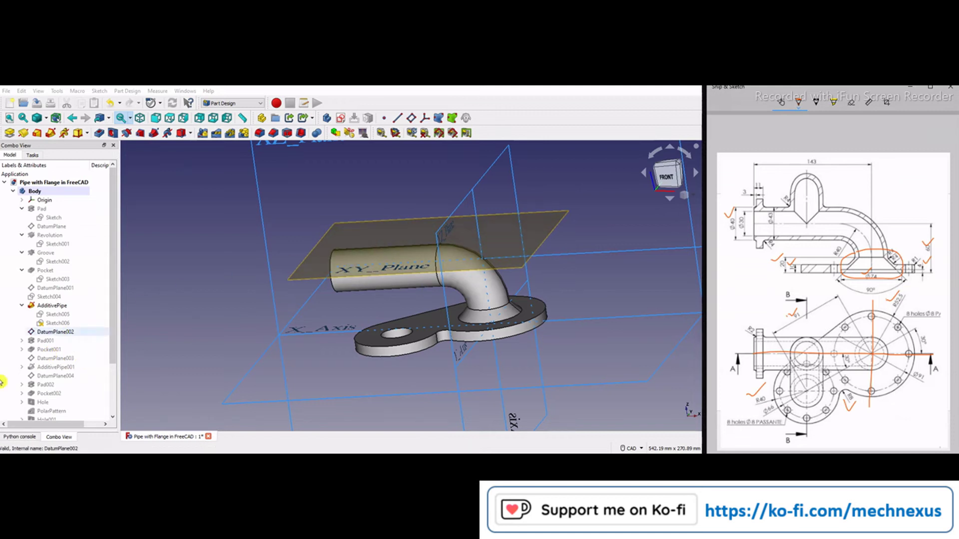
left_click(51, 342)
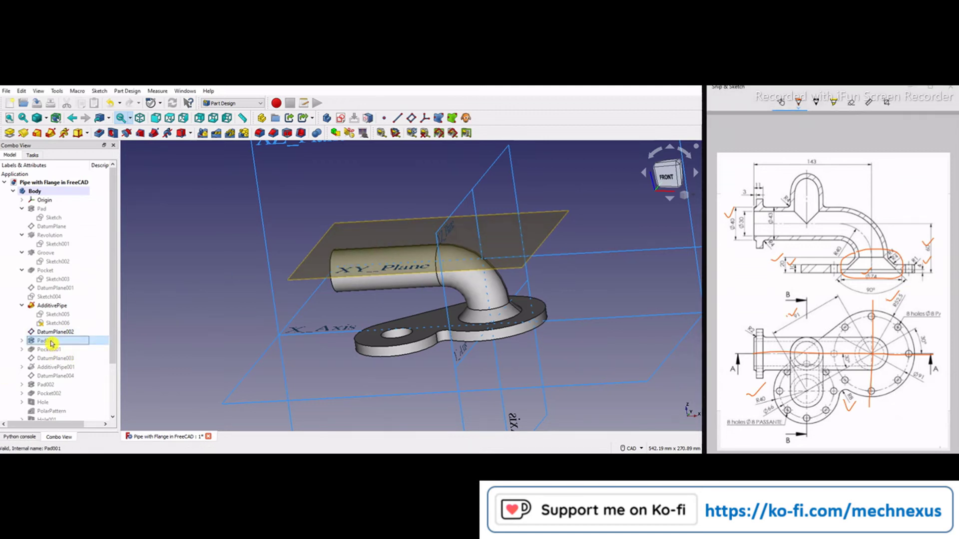
key("space")
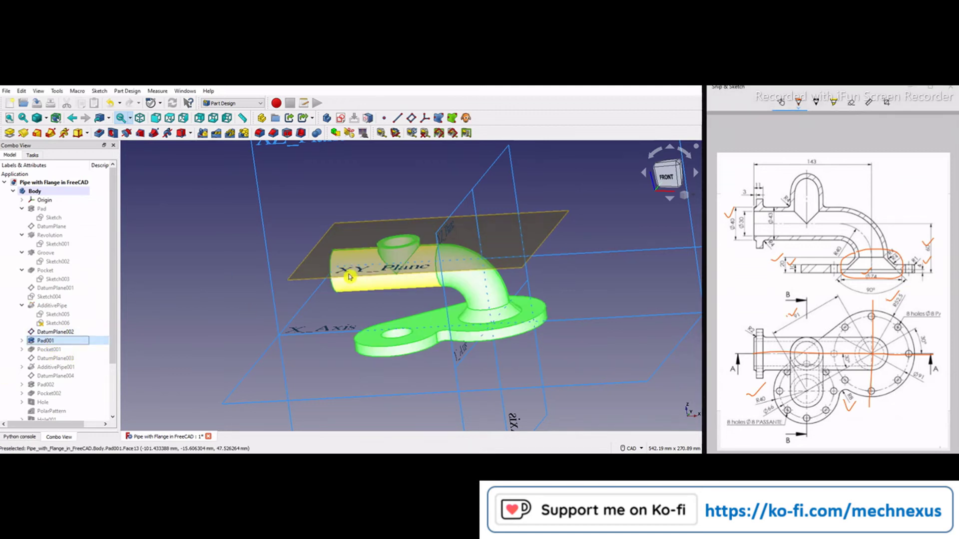
- Expand Pad001 and review its reversed up-to-face pad settings (AdditivePipe Face13), cancelling unchanged
left_click(22, 341)
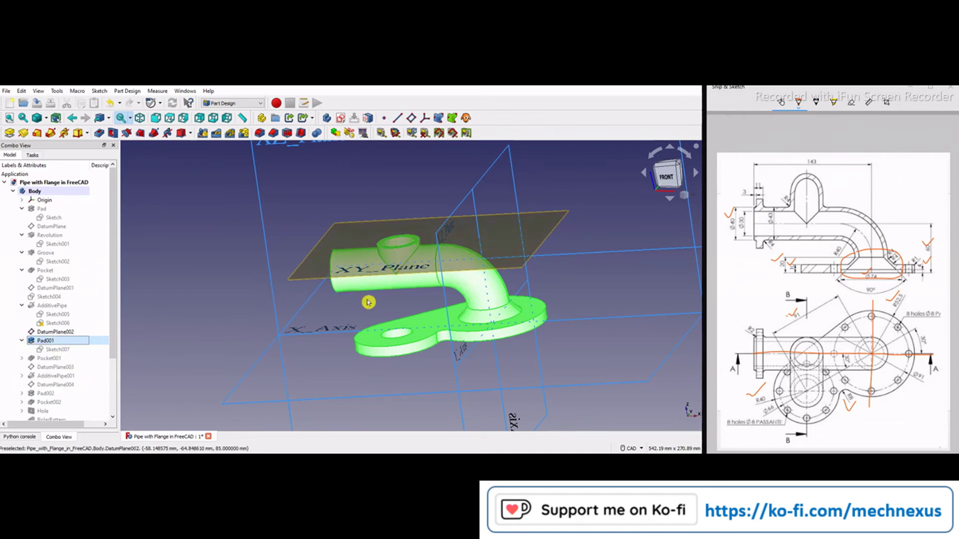
middle_click_drag(368, 302, 392, 272)
right_click(44, 342)
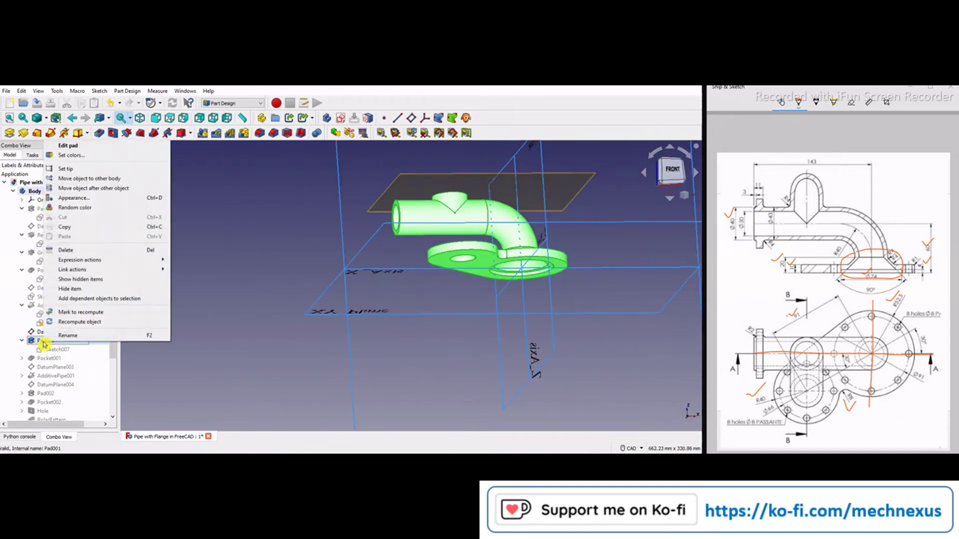
left_click(70, 146)
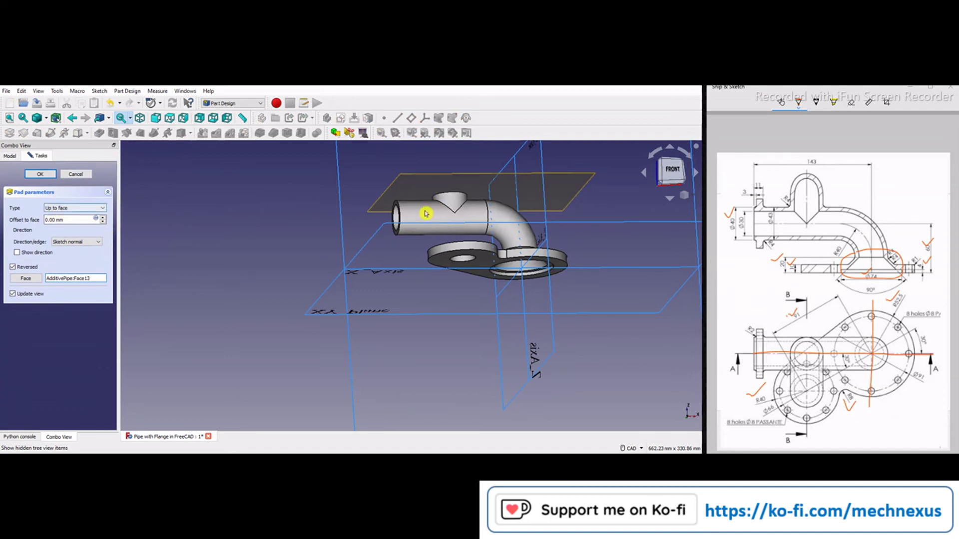
scroll(434, 208, "up", 4)
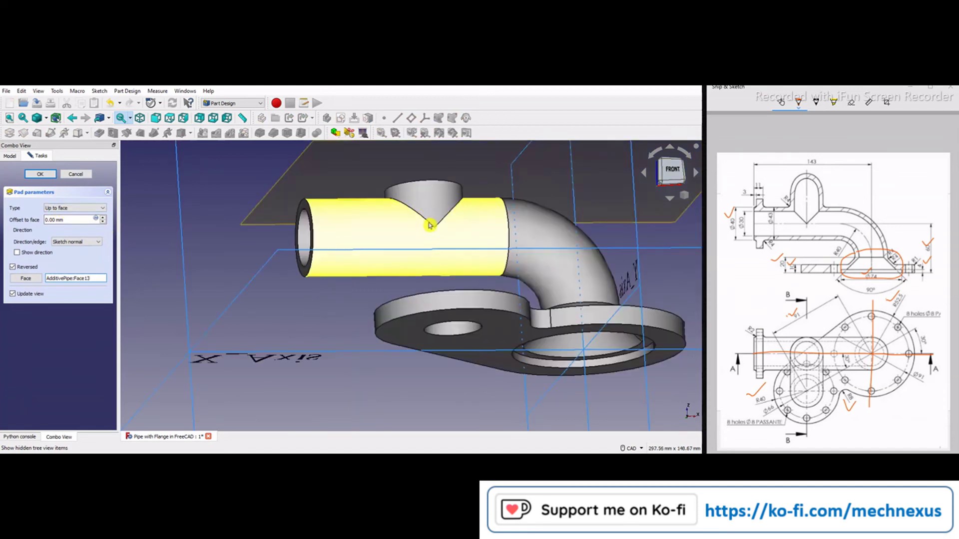
left_click(78, 174)
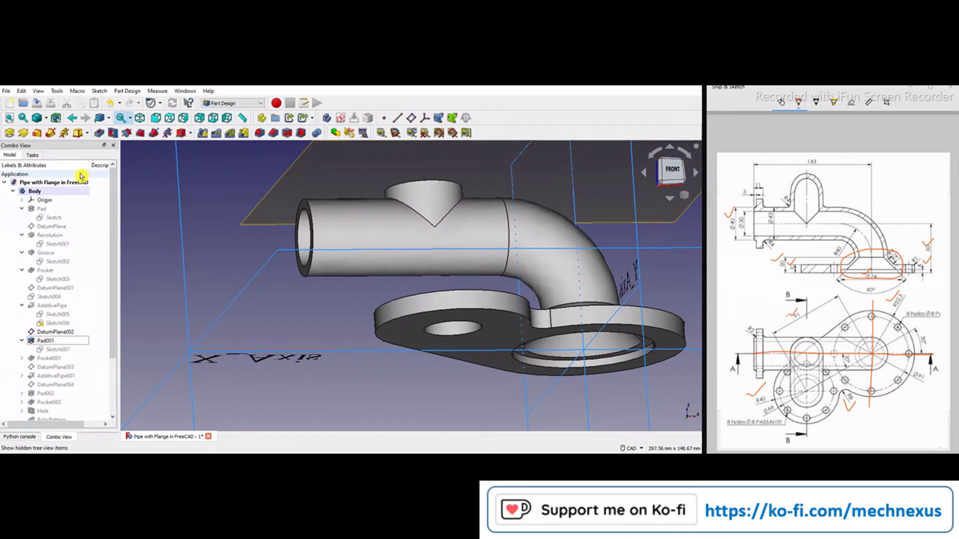
- Select Pocket001, orbit to a flatter angle, then select Origin
left_click(50, 358)
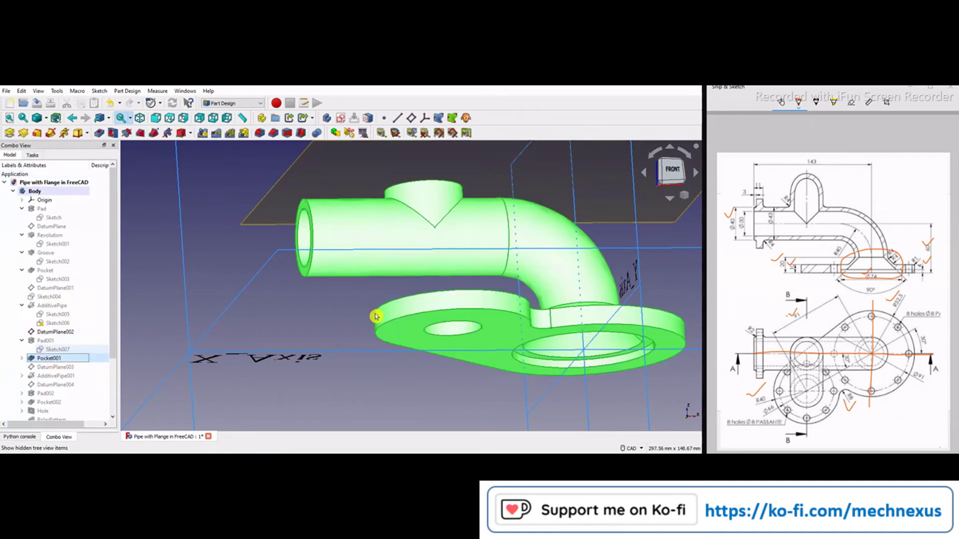
scroll(372, 291, "down", 2)
middle_click_drag(366, 300, 357, 318)
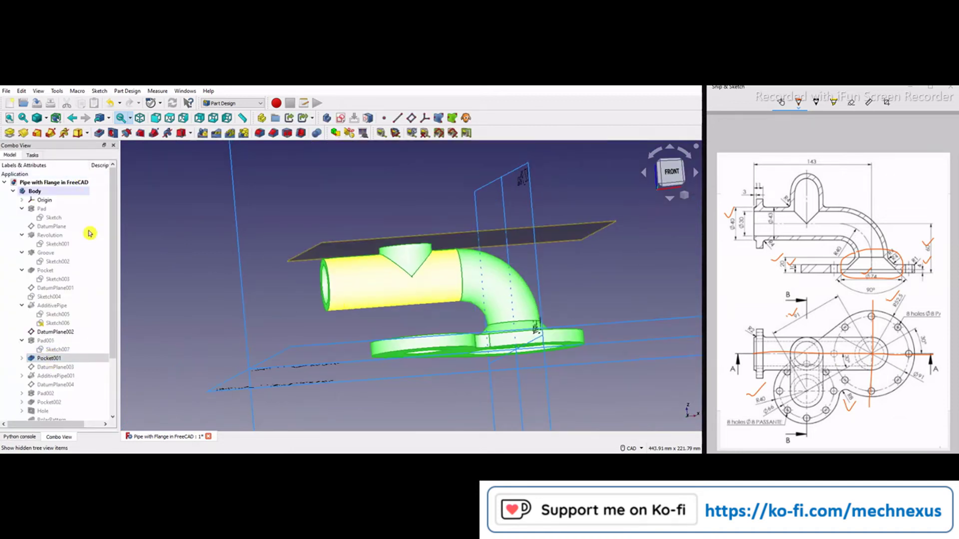
left_click(40, 201)
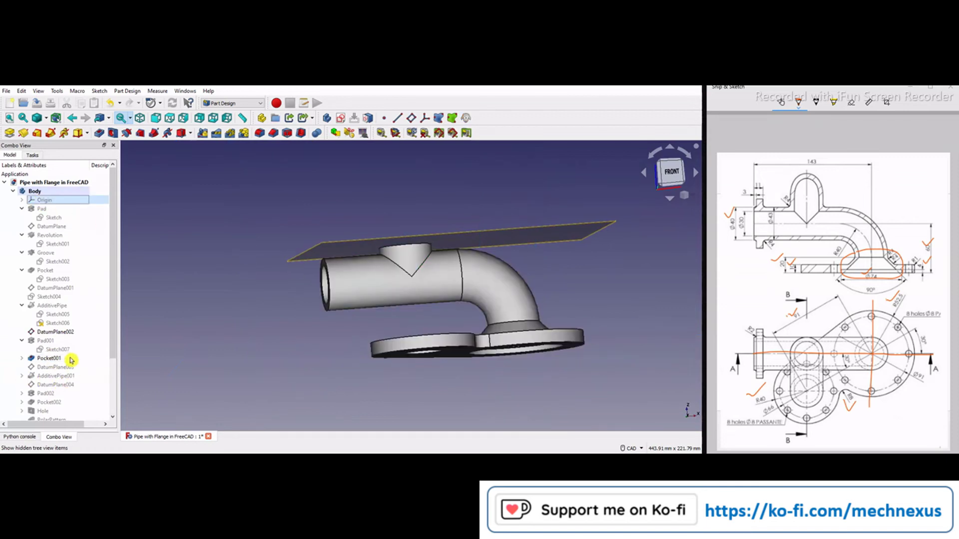
- Hide DatumPlane002 and inspect the boss and Pocket001 from above and the pipe's open end
left_click(68, 332)
key("space")
middle_click_drag(385, 279, 421, 244)
scroll(421, 244, "up", 4)
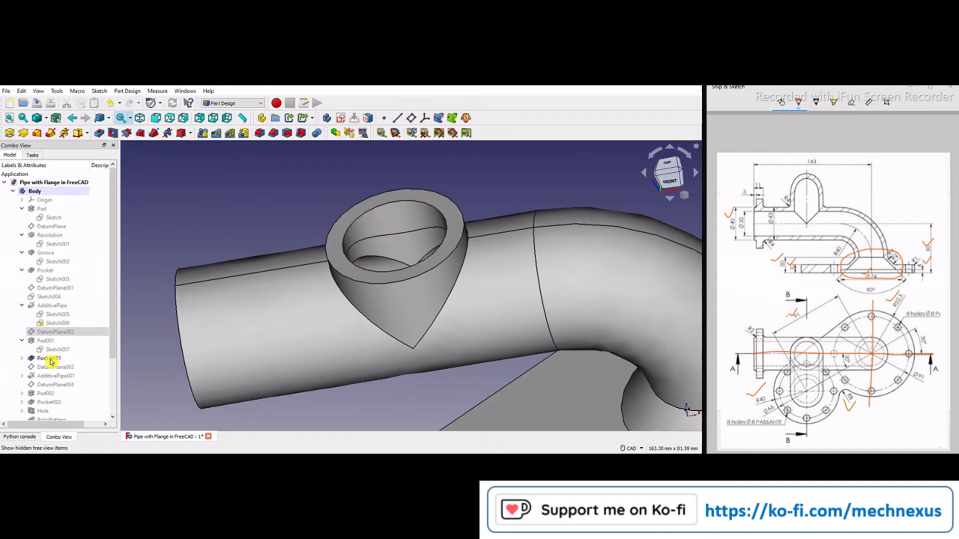
left_click(33, 359)
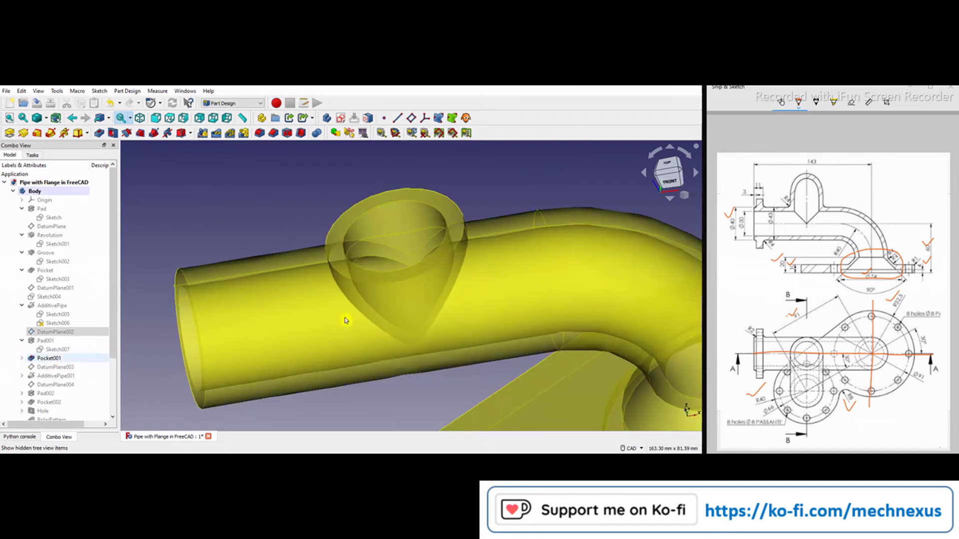
middle_click_drag(346, 321, 203, 393)
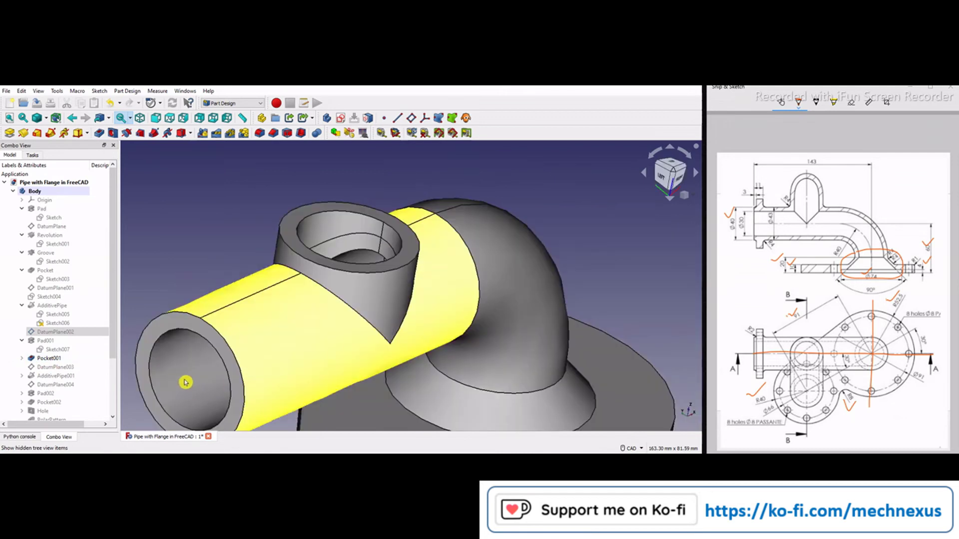
scroll(294, 312, "down", 3)
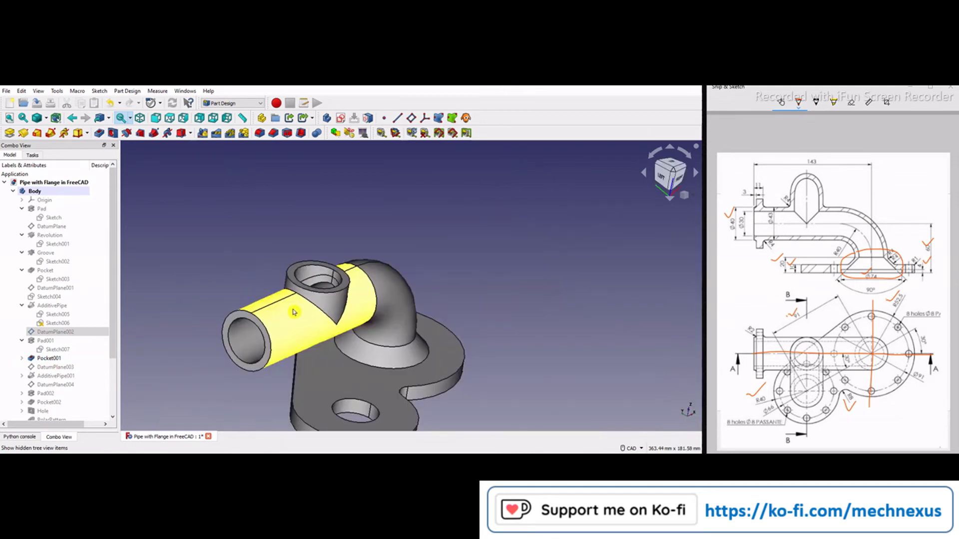
- Show DatumPlane003 and view it from a top-front angle
left_click(67, 368)
key("space")
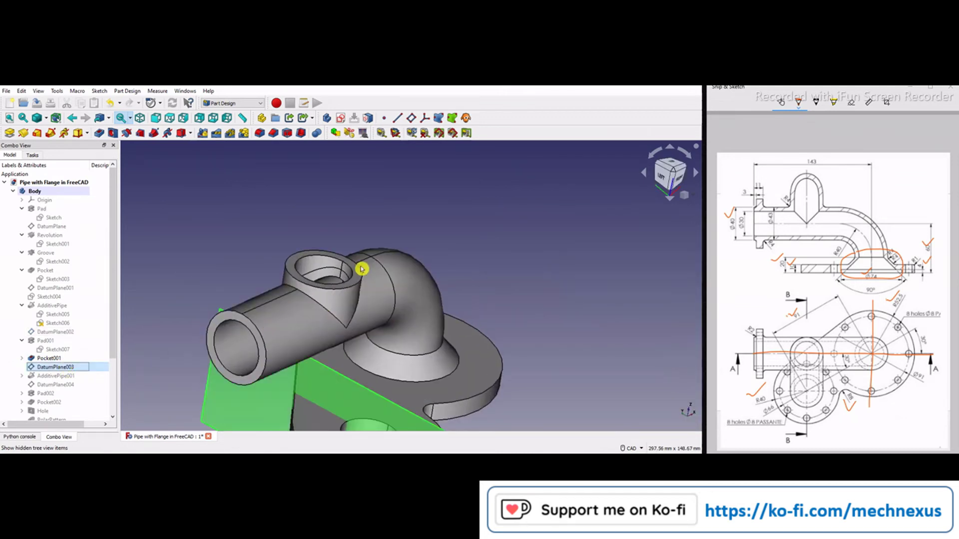
scroll(362, 271, "down", 4)
scroll(322, 366, "up", 1)
middle_click_drag(321, 367, 175, 360)
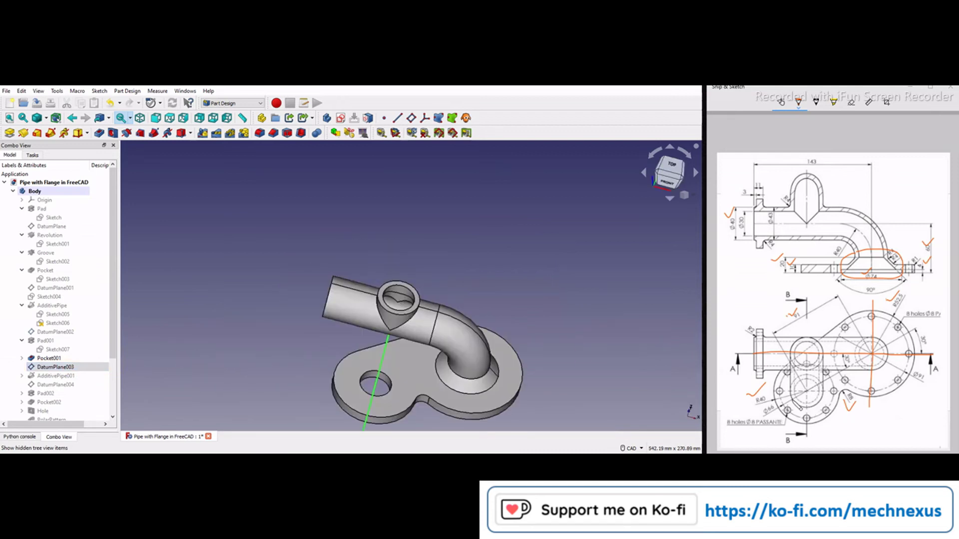
scroll(331, 313, "down", 3)
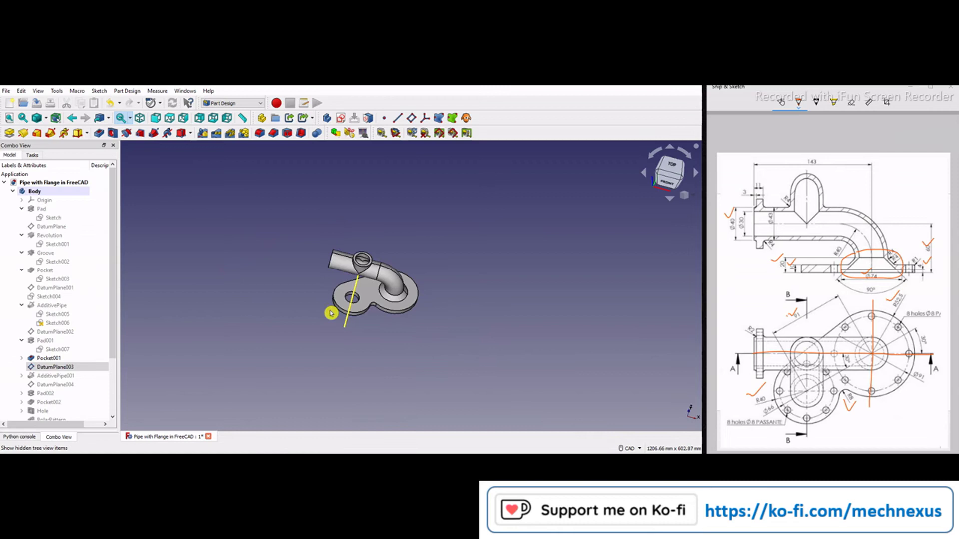
left_click(65, 370)
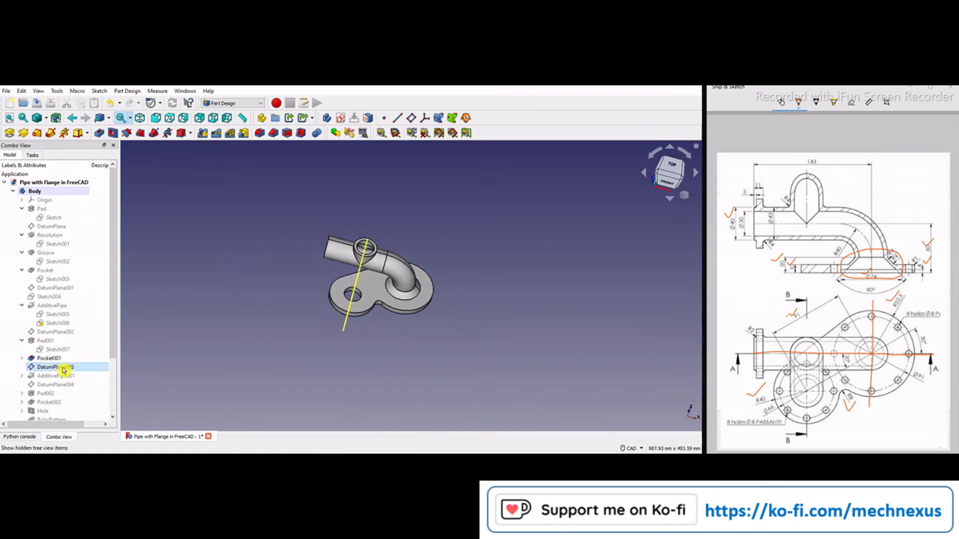
right_click(64, 370)
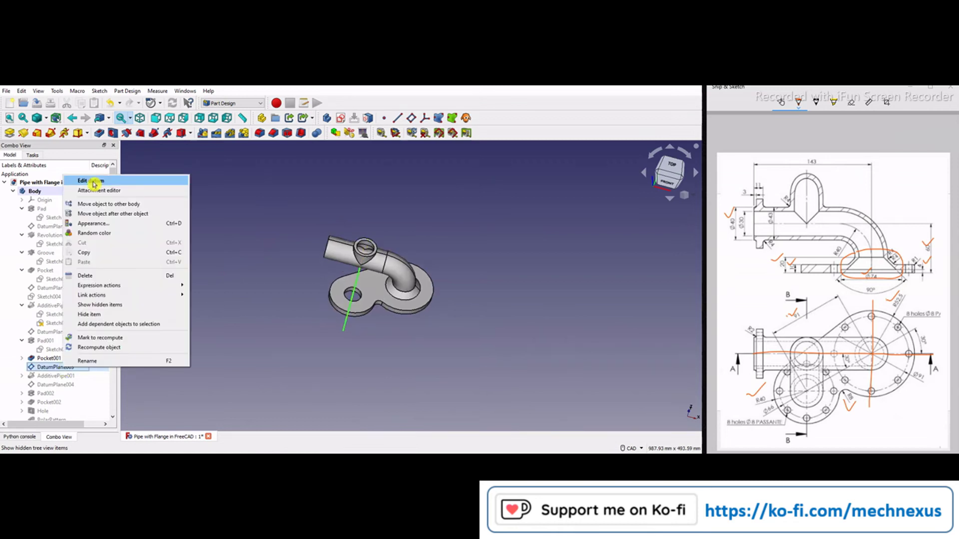
left_click(95, 182)
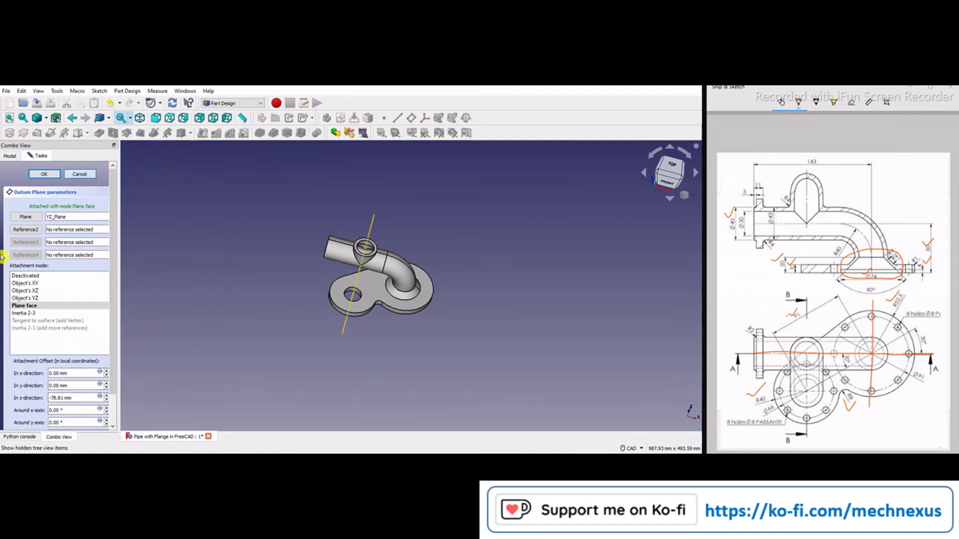
key("Escape")
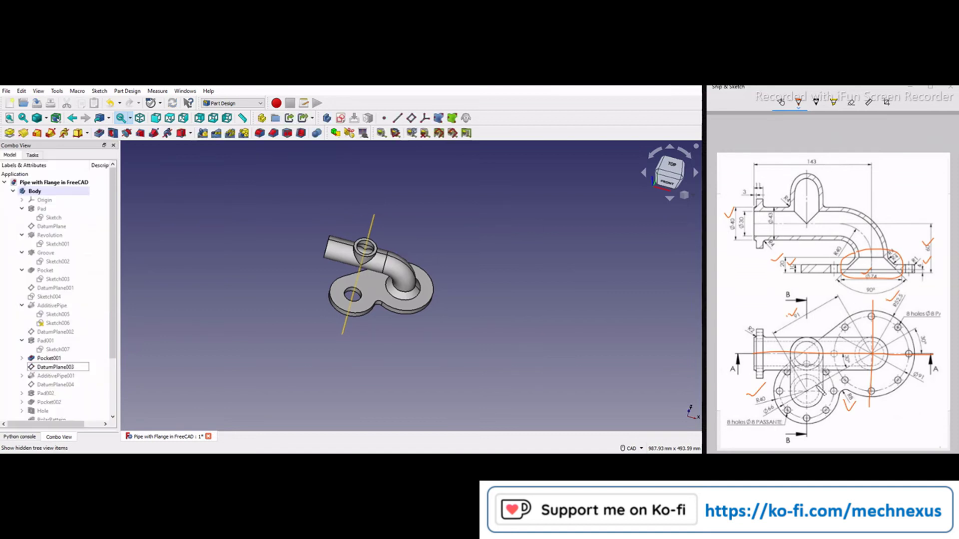
left_click(60, 219)
double_click(60, 220)
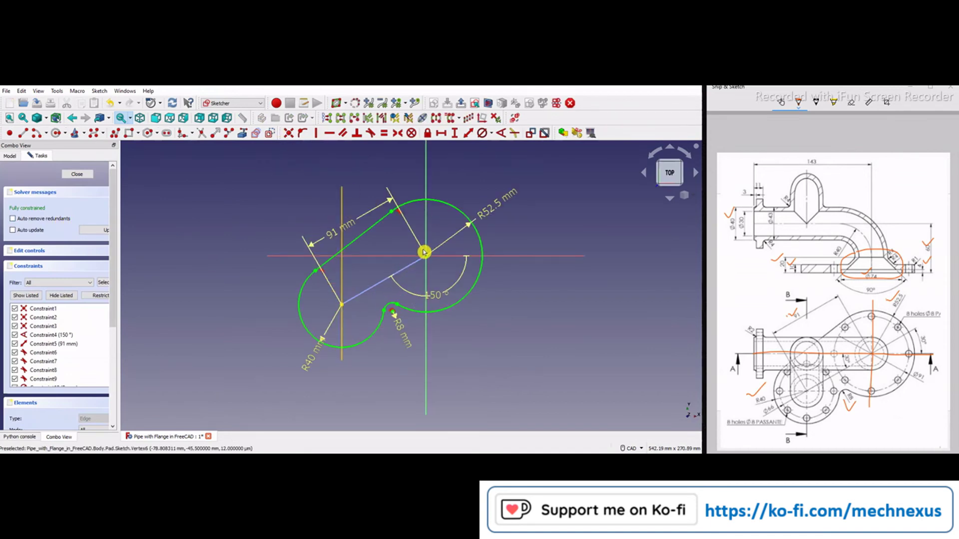
left_click(441, 133)
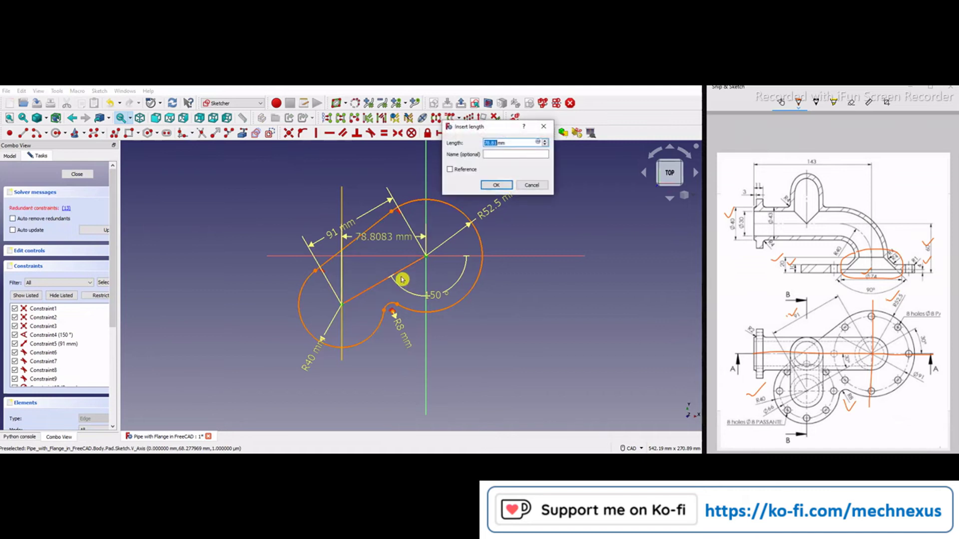
left_click(528, 186)
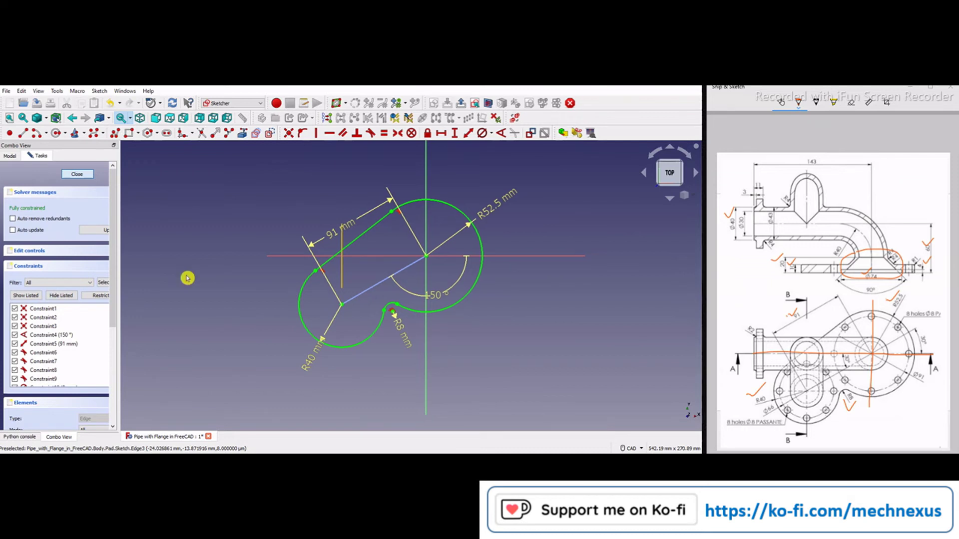
key("Escape")
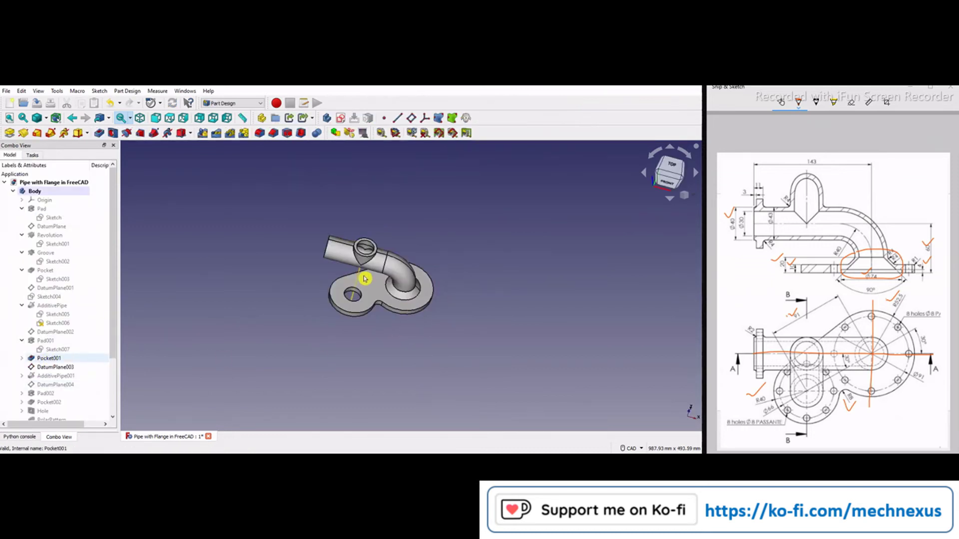
- Expand AdditivePipe001 and show its Sketch009 profile circles and Sketch010 curved path
scroll(365, 279, "up", 3)
left_click(42, 367)
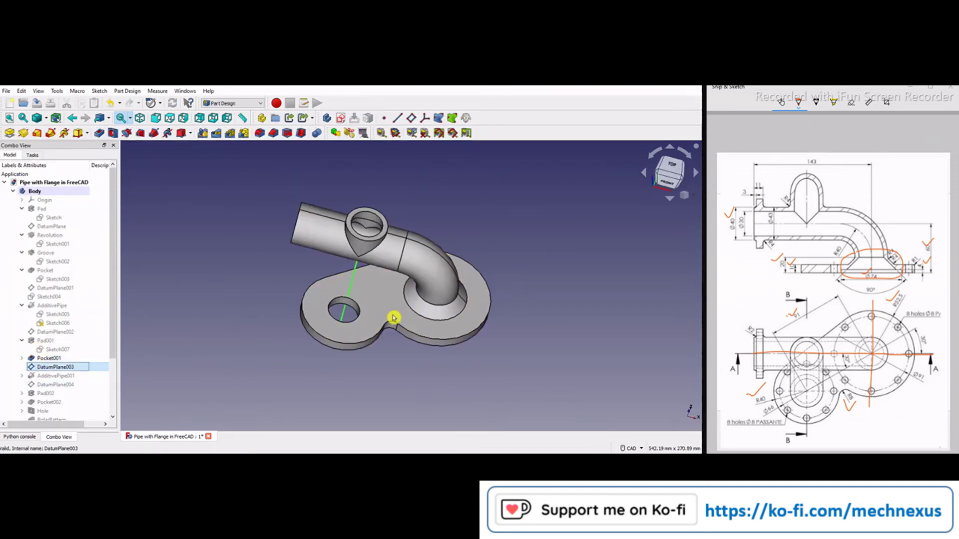
scroll(334, 337, "down", 2)
middle_click_drag(334, 338, 265, 304)
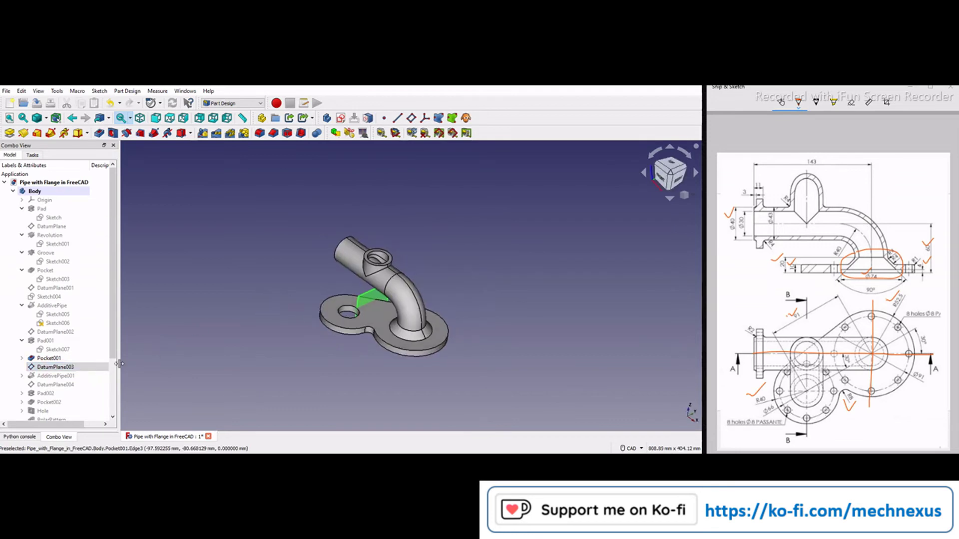
left_click(23, 377)
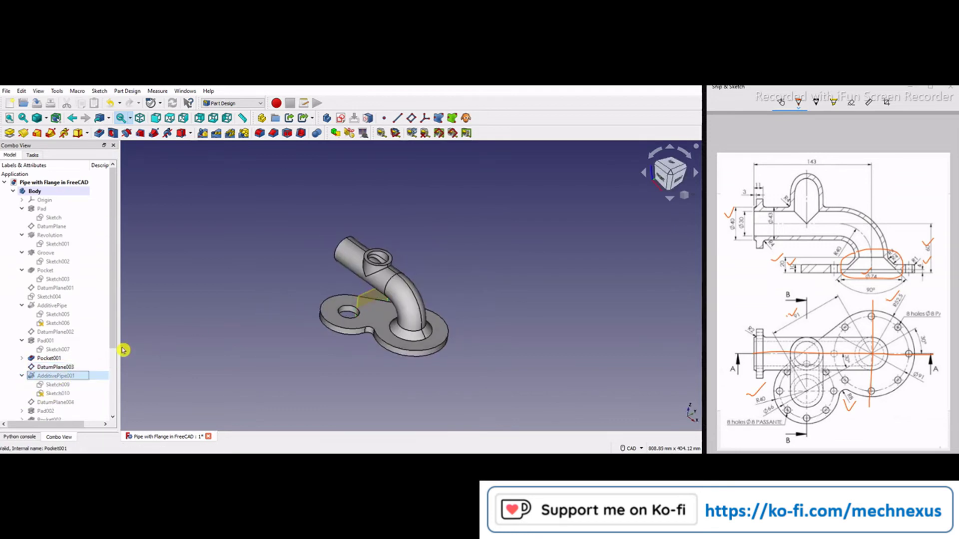
scroll(124, 349, "down", 3)
left_click(67, 387)
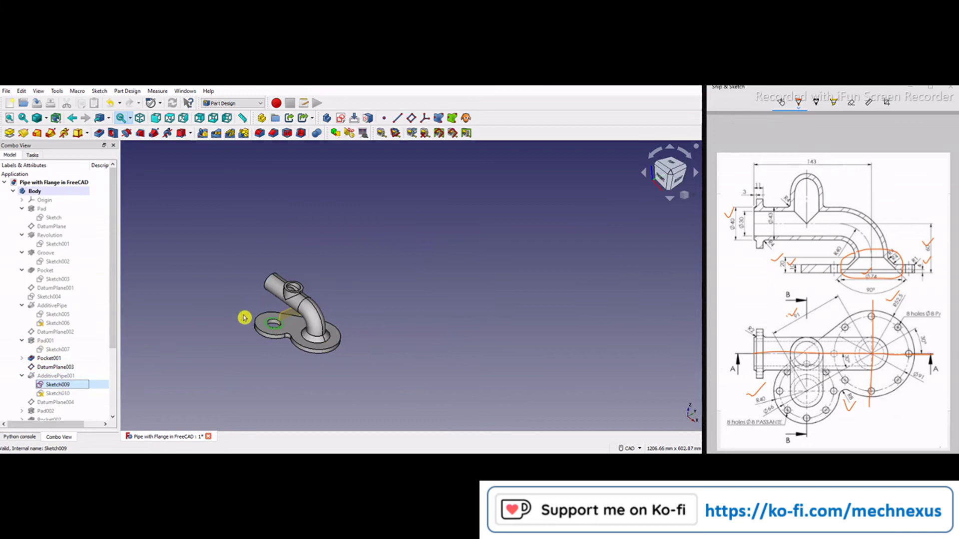
scroll(244, 318, "up", 5)
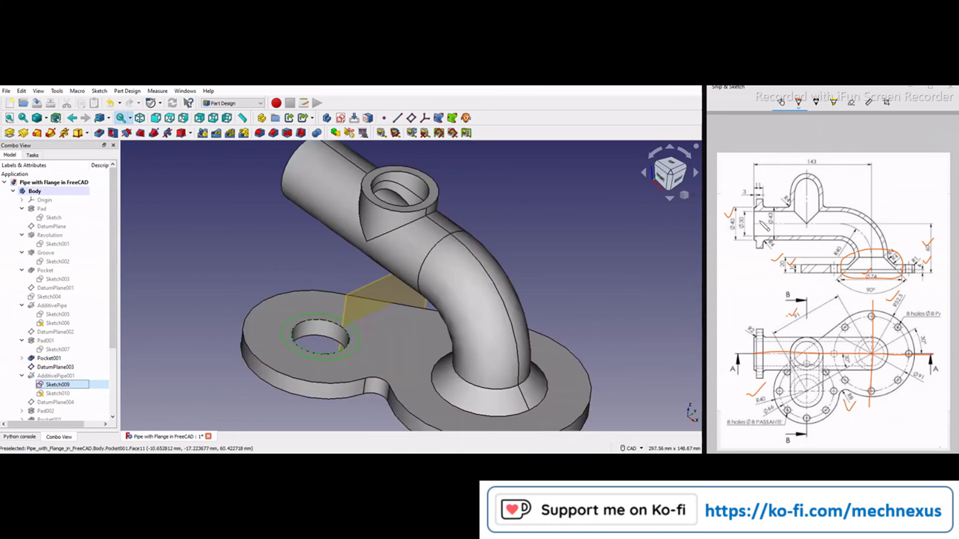
left_click(58, 393)
key("space")
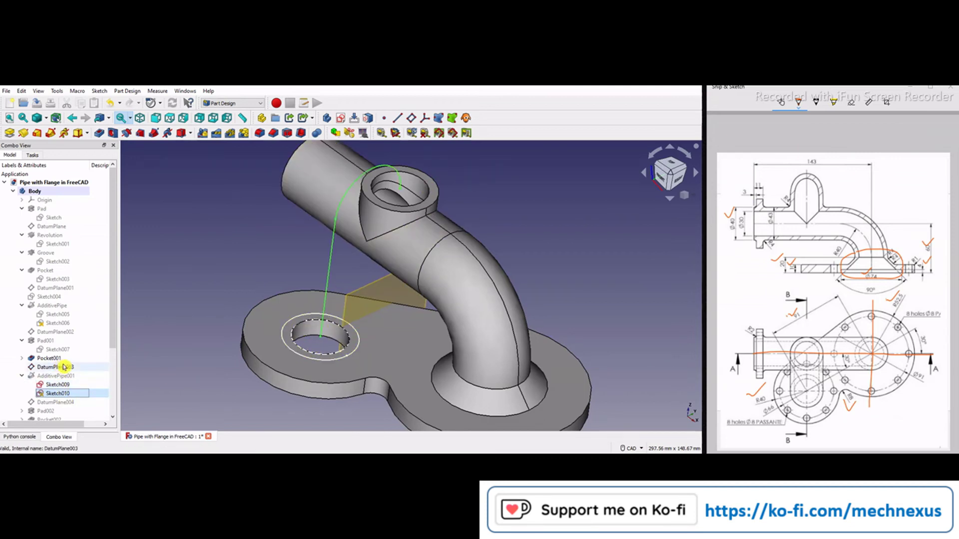
- Make the looping AdditivePipe001 pipe visible again
scroll(508, 297, "down", 1)
scroll(349, 318, "up", 2)
middle_click_drag(327, 317, 398, 265)
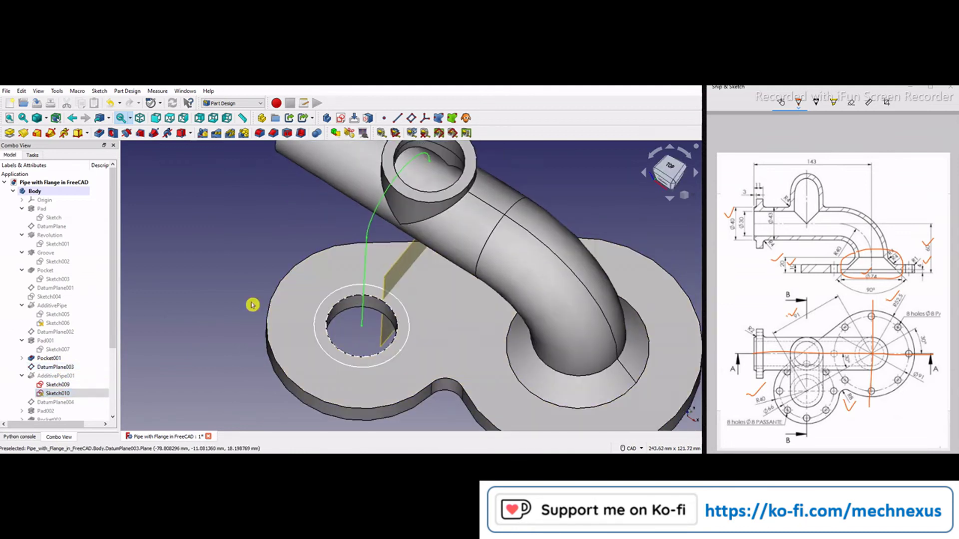
left_click(39, 368)
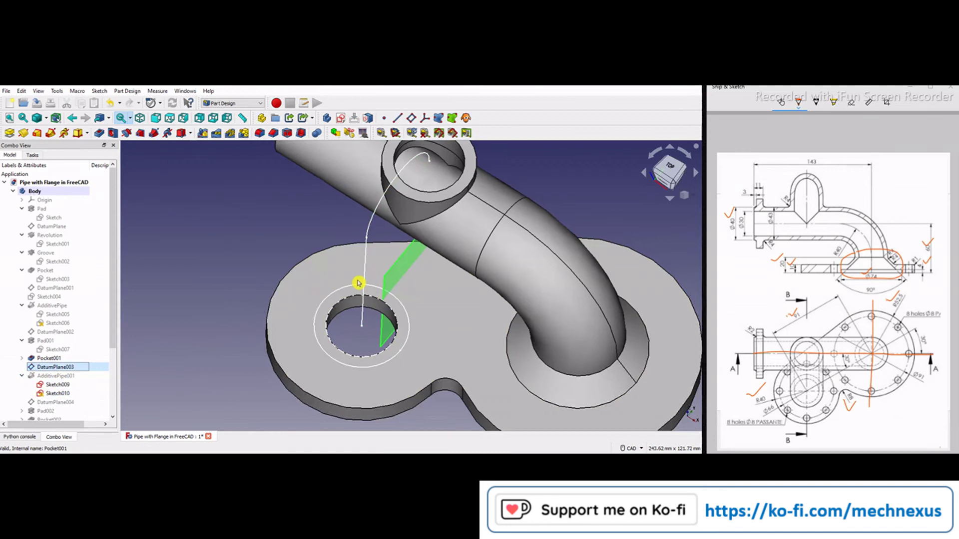
scroll(360, 281, "down", 3)
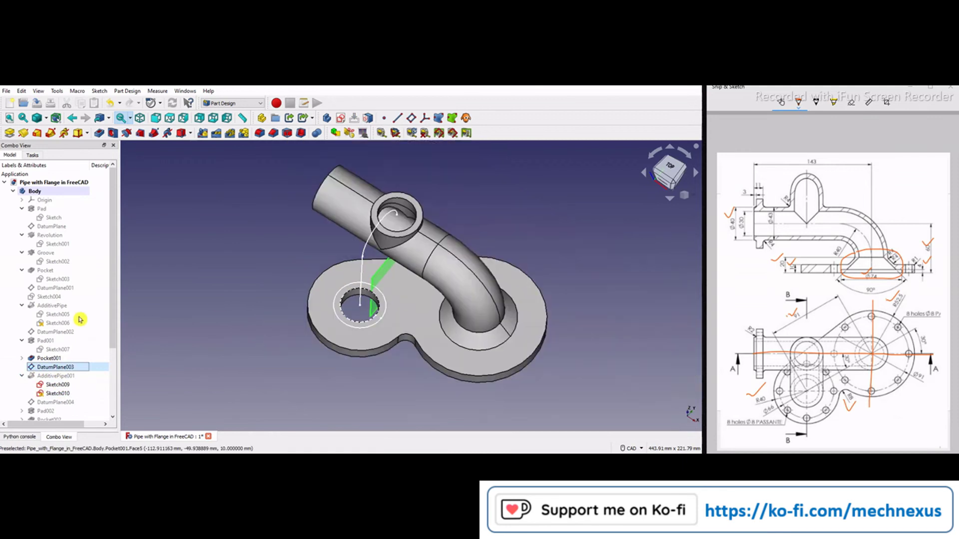
left_click(70, 376)
key("space")
left_click(239, 290)
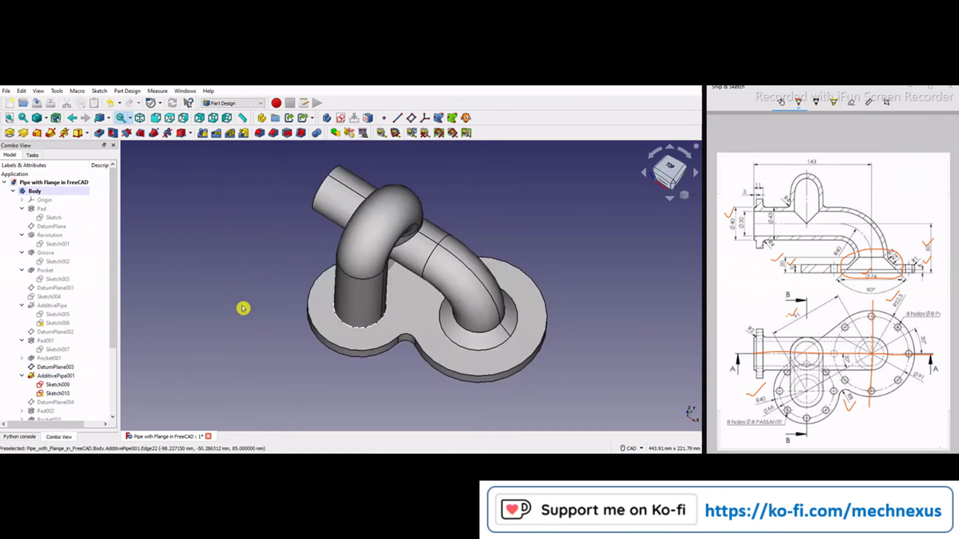
scroll(242, 307, "down", 2)
middle_click_drag(204, 267, 321, 284)
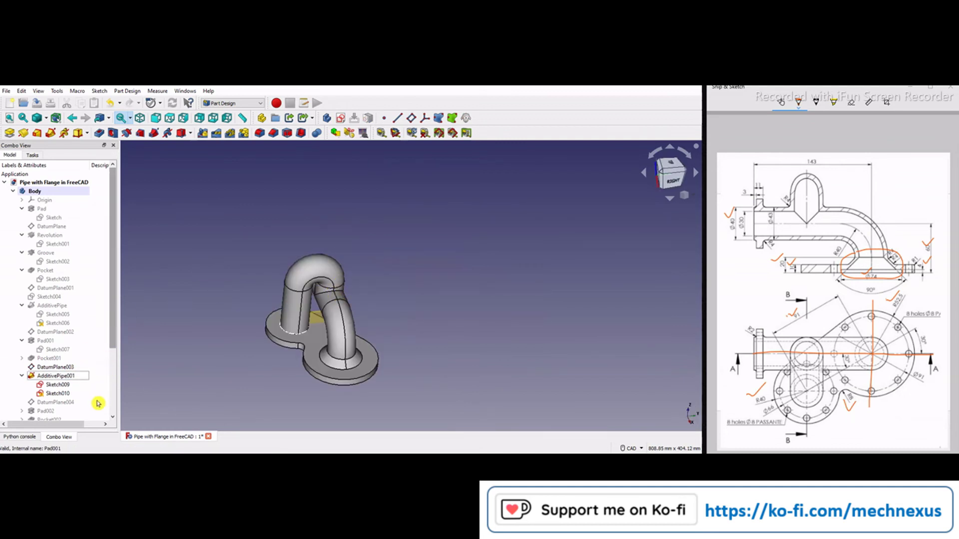
scroll(98, 404, "down", 3)
middle_click_drag(199, 358, 292, 351)
scroll(271, 351, "up", 1)
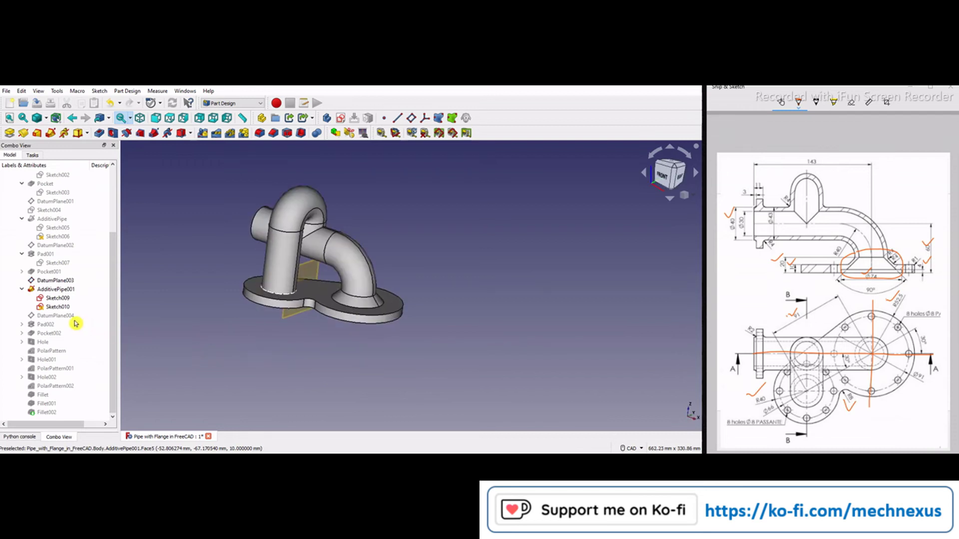
left_click(73, 316)
- Show DatumPlane004 and view it from the front beside the pipe end
key("space")
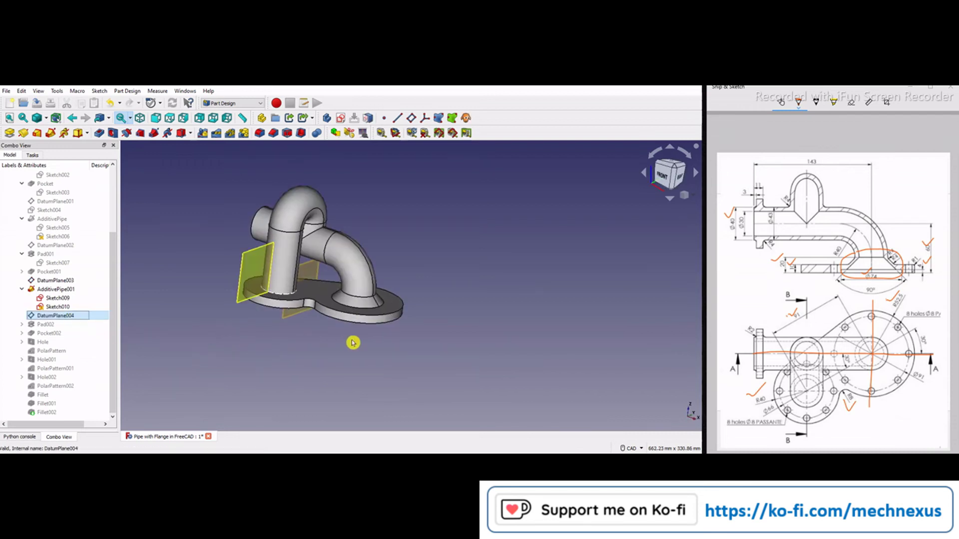
scroll(353, 338, "down", 2)
left_click(664, 178)
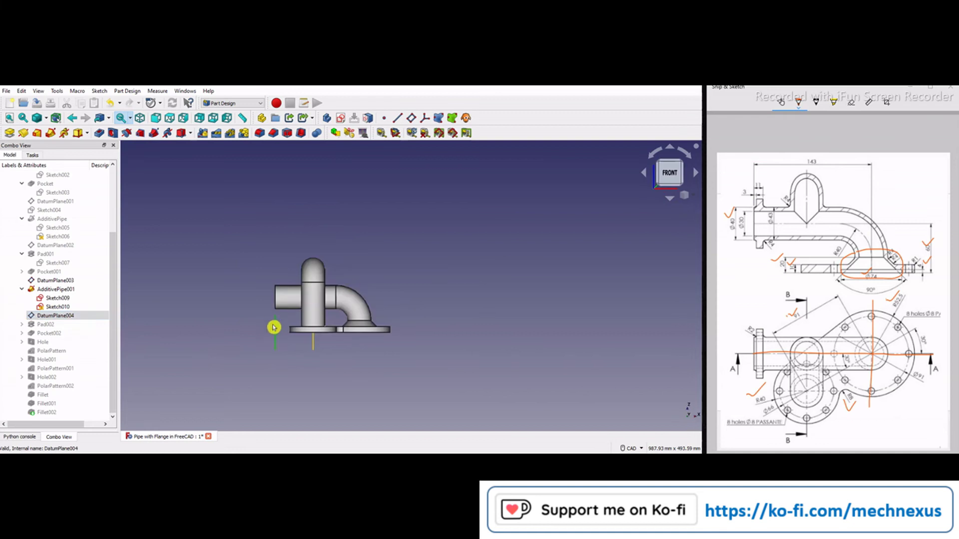
scroll(274, 327, "up", 2)
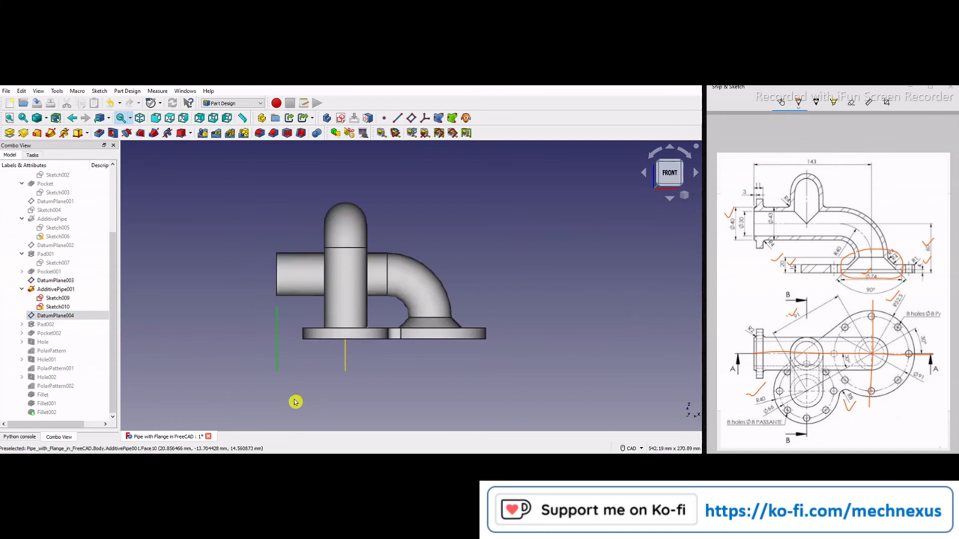
scroll(78, 204, "up", 3)
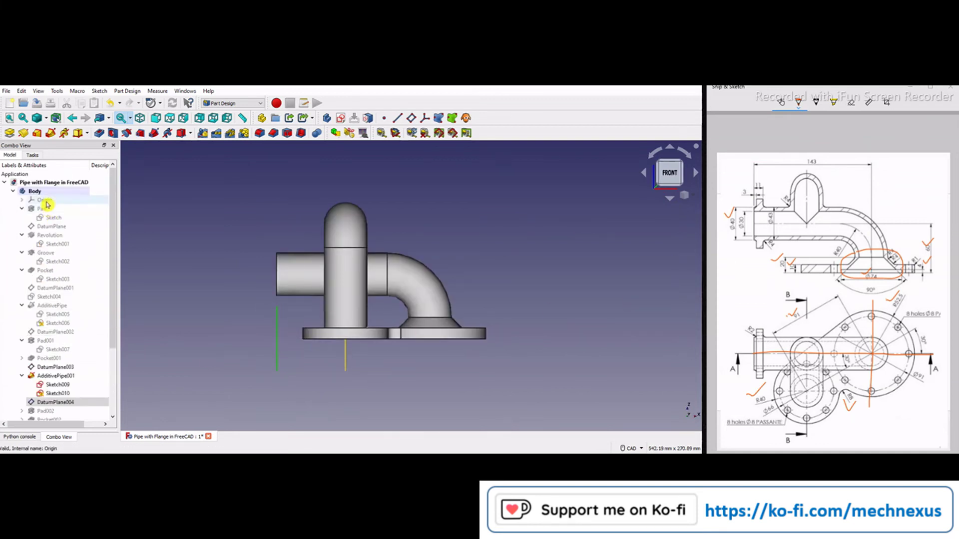
- Briefly show and hide the Origin planes, then open DatumPlane004's attachment settings
left_click(46, 200)
key("space")
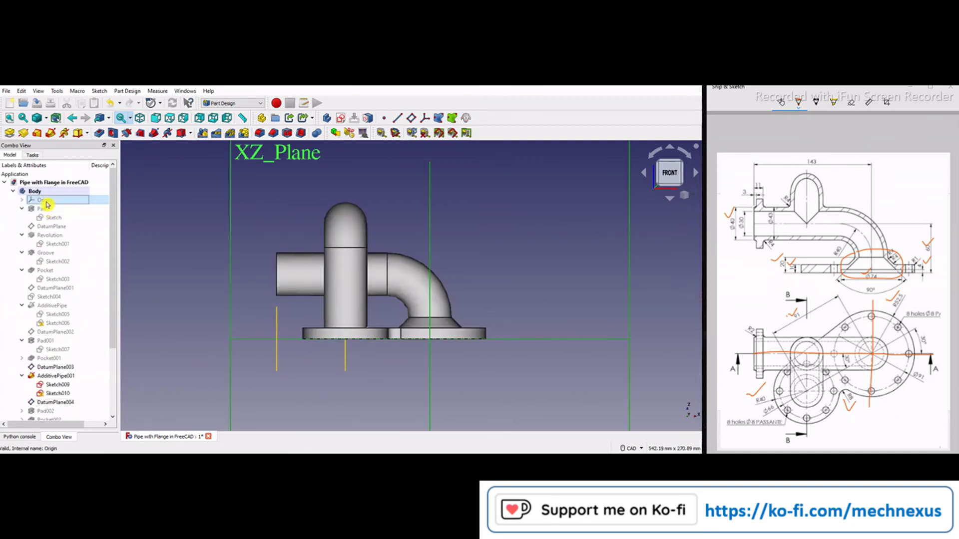
left_click(431, 229)
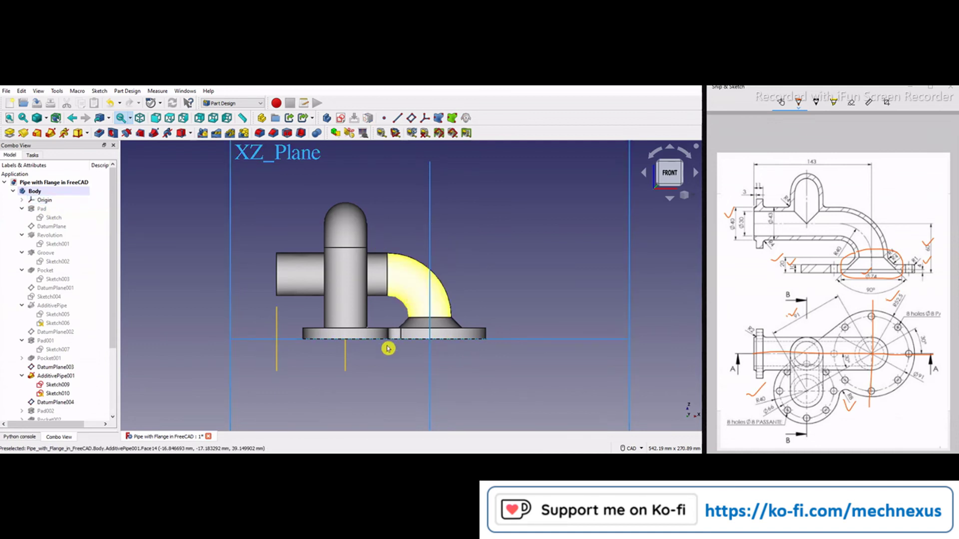
scroll(388, 350, "down", 3)
middle_click_drag(341, 370, 397, 415)
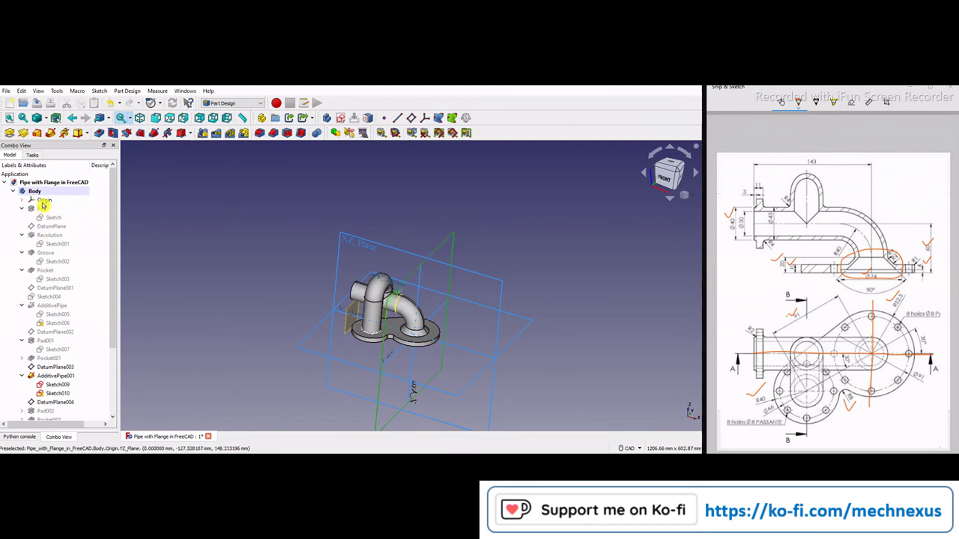
left_click(67, 202)
key("space")
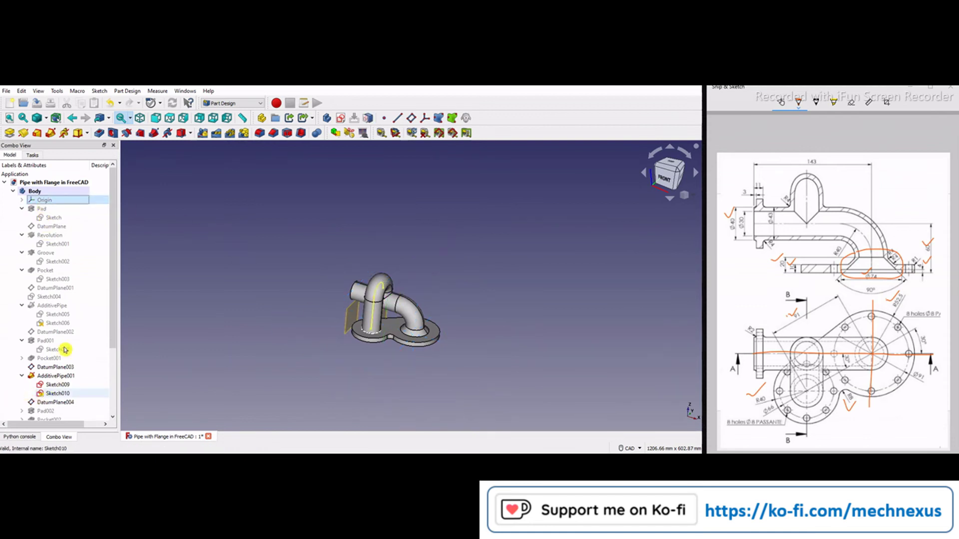
double_click(55, 330)
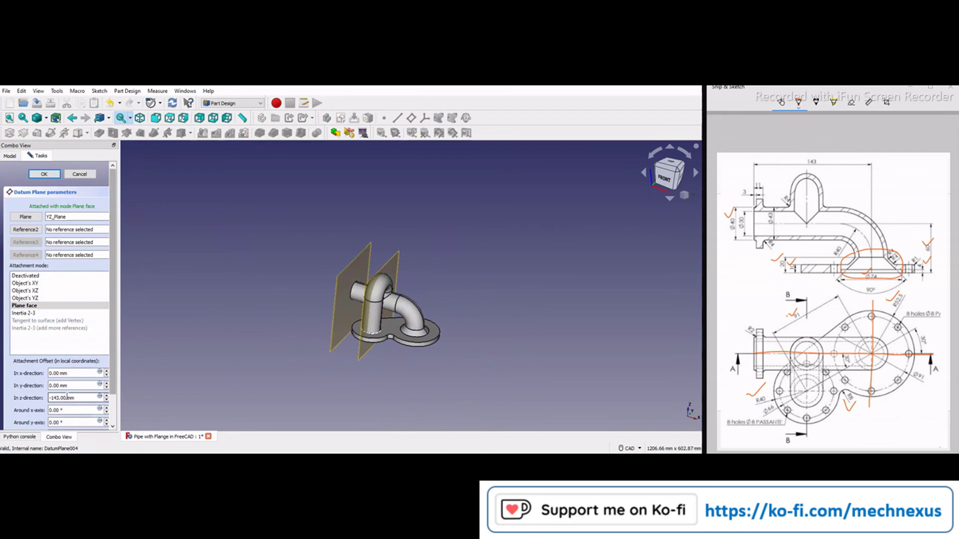
- Tick off the 143 dimension on the drawing, then cancel the datum plane settings unchanged
left_click(808, 167)
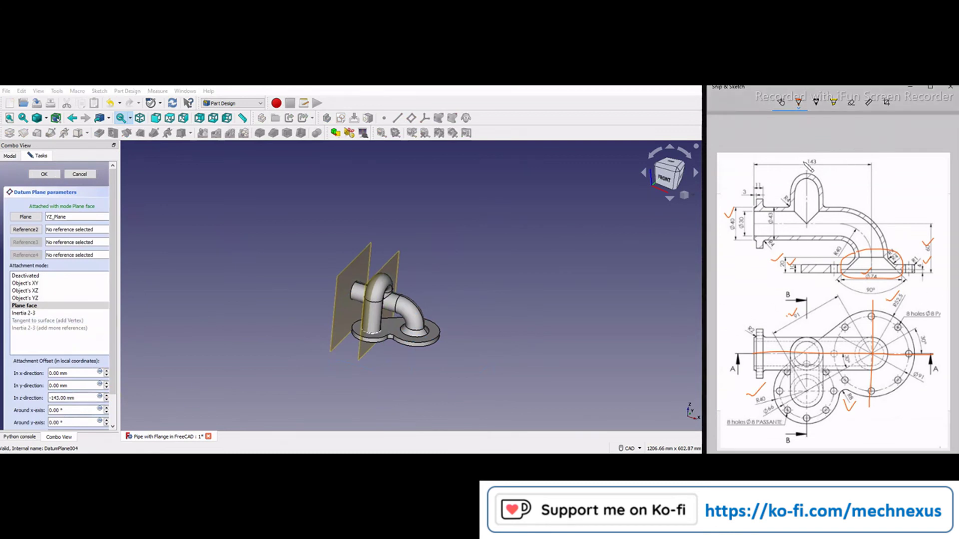
left_click_drag(800, 159, 818, 150)
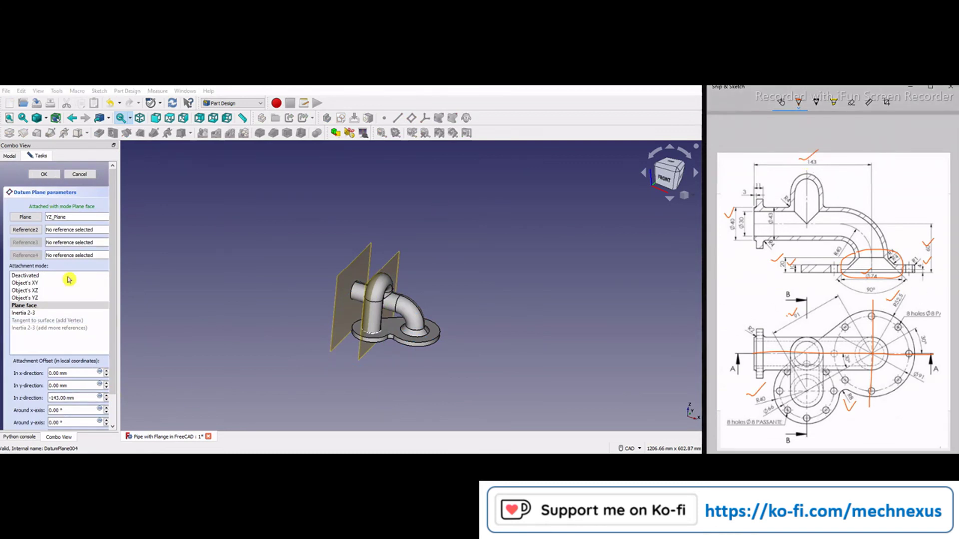
left_click(86, 178)
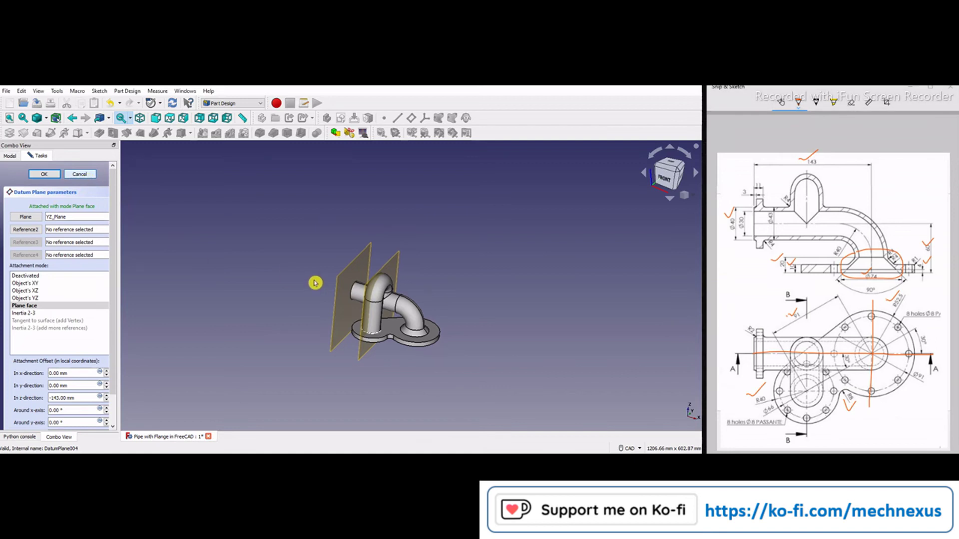
left_click(45, 335)
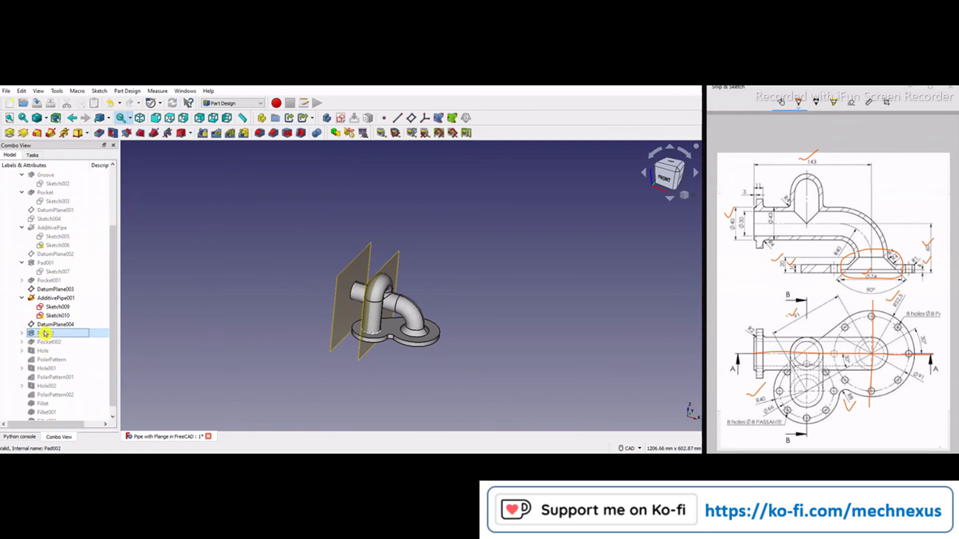
- Show the Pad002 end flange, hide DatumPlane003, and tick its dimension on the drawing
key("space")
scroll(347, 298, "up", 4)
left_click(281, 339)
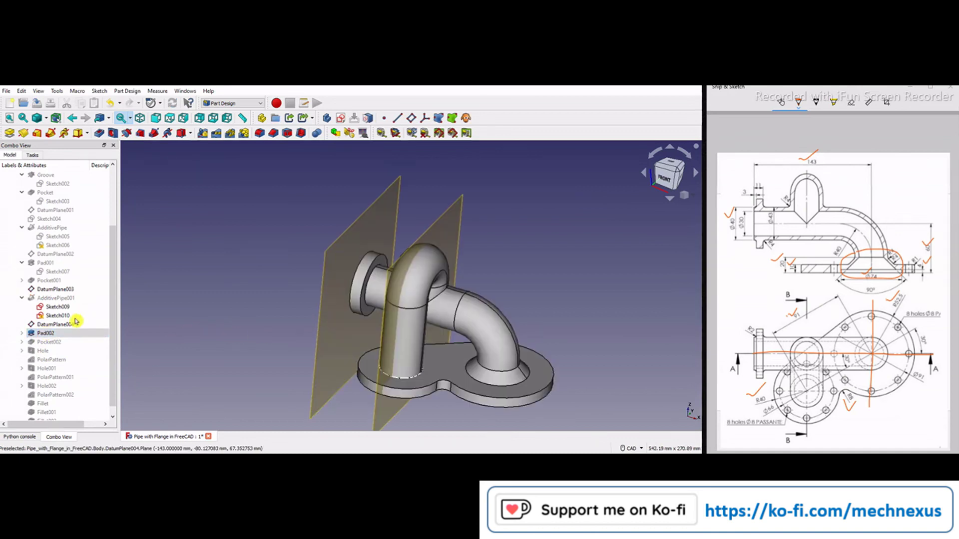
left_click(52, 290)
key("space")
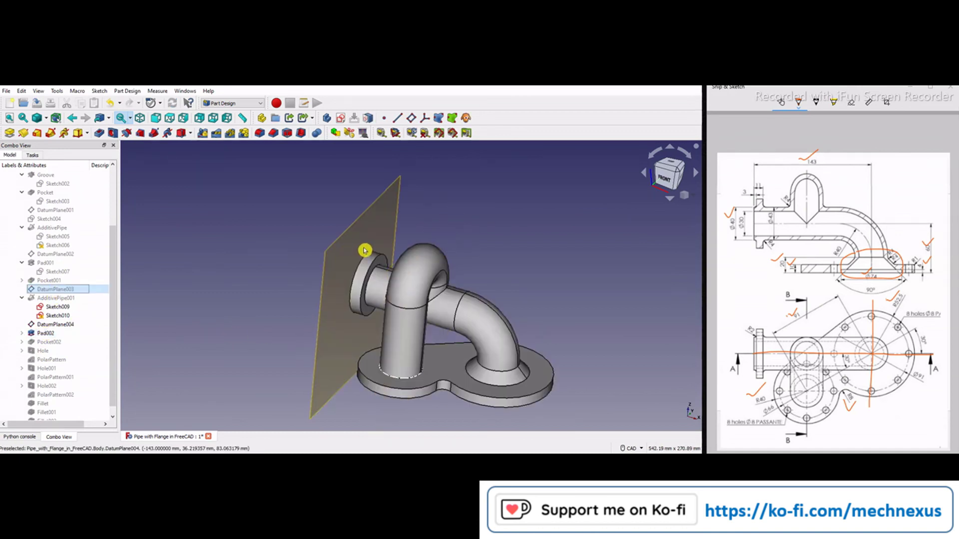
scroll(364, 250, "up", 2)
left_click(373, 282)
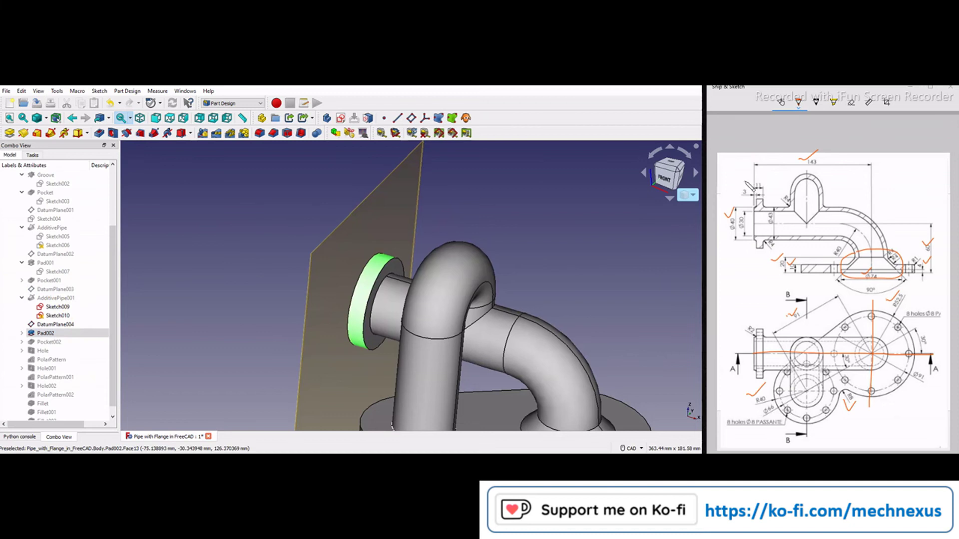
left_click(763, 185)
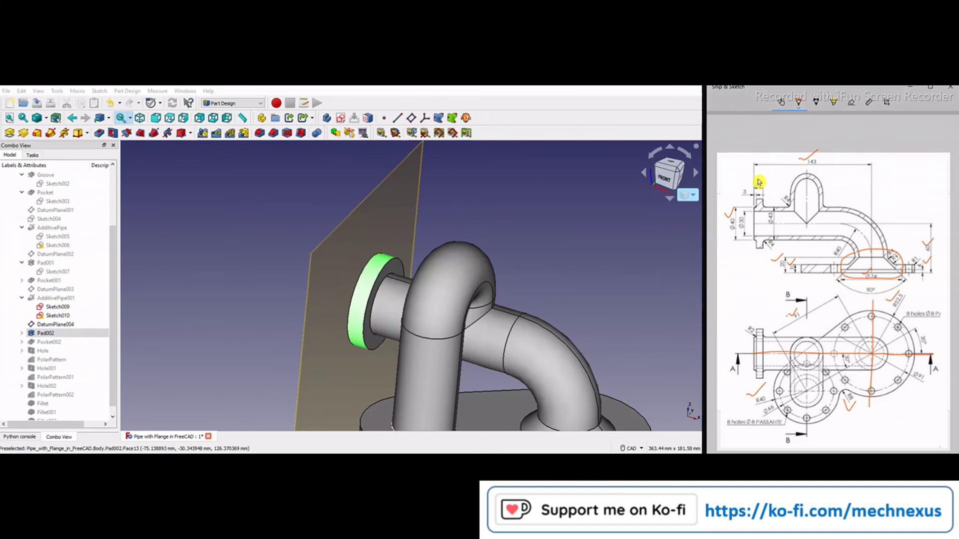
left_click_drag(759, 176, 771, 172)
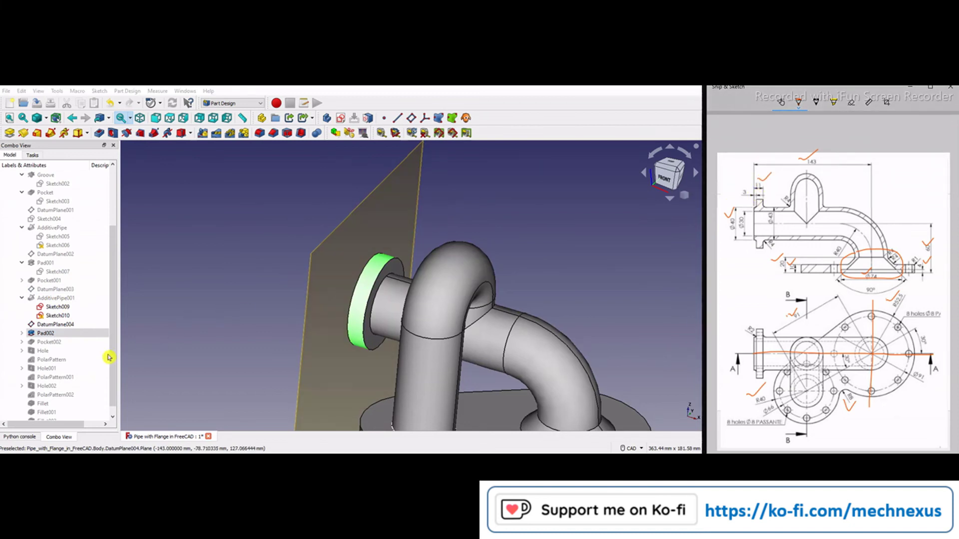
- Show the model at the Pocket002 stage from the front, then select the Hole feature
left_click(53, 346)
key("space")
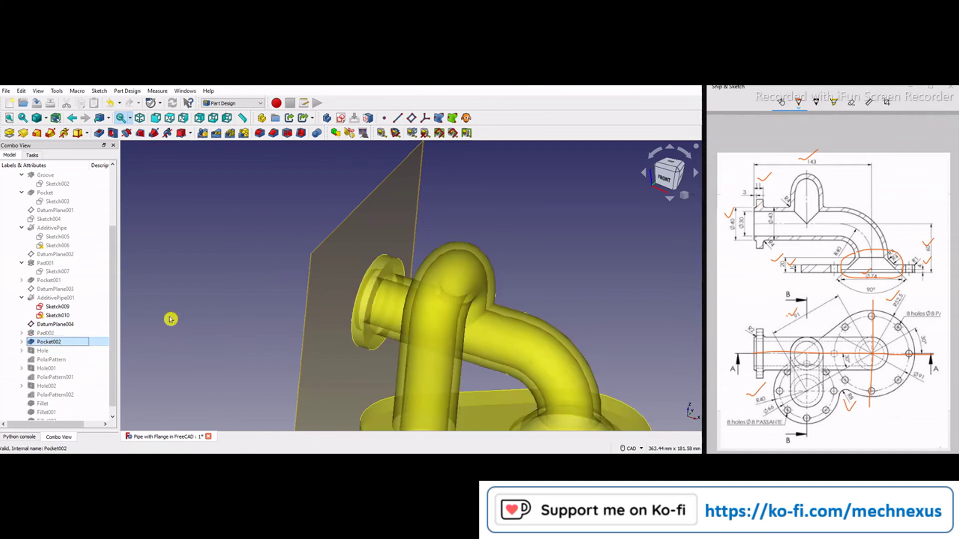
left_click(637, 215)
left_click(664, 185)
scroll(415, 235, "up", 3)
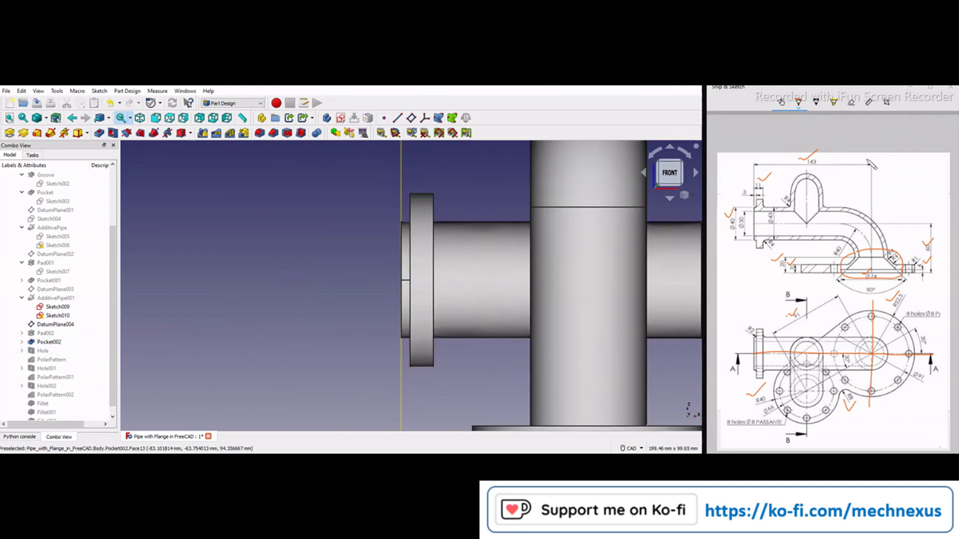
left_click(743, 192)
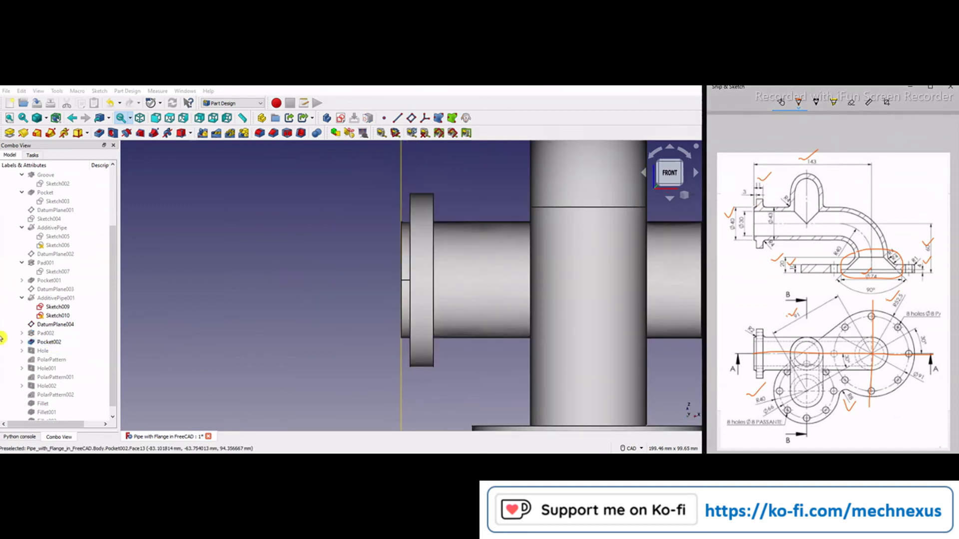
left_click(43, 350)
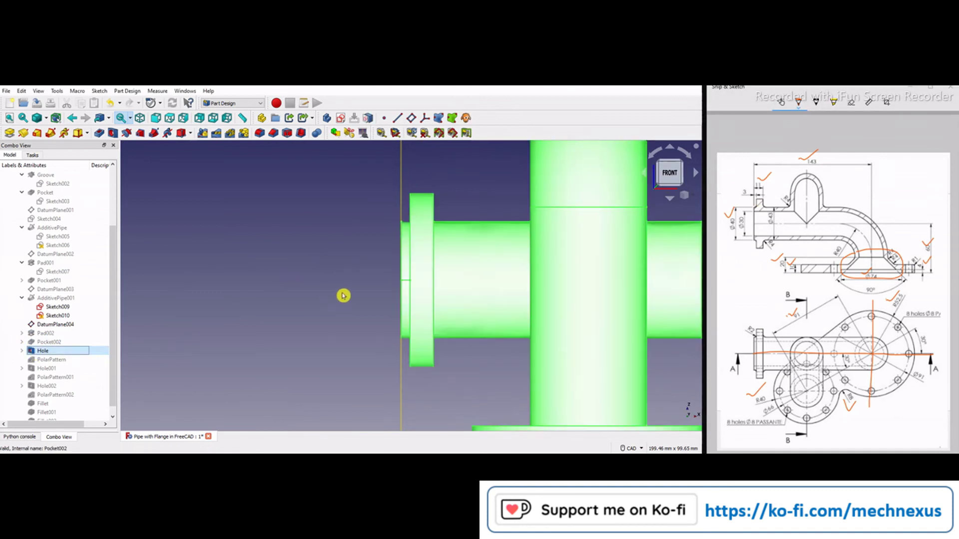
scroll(343, 295, "down", 5)
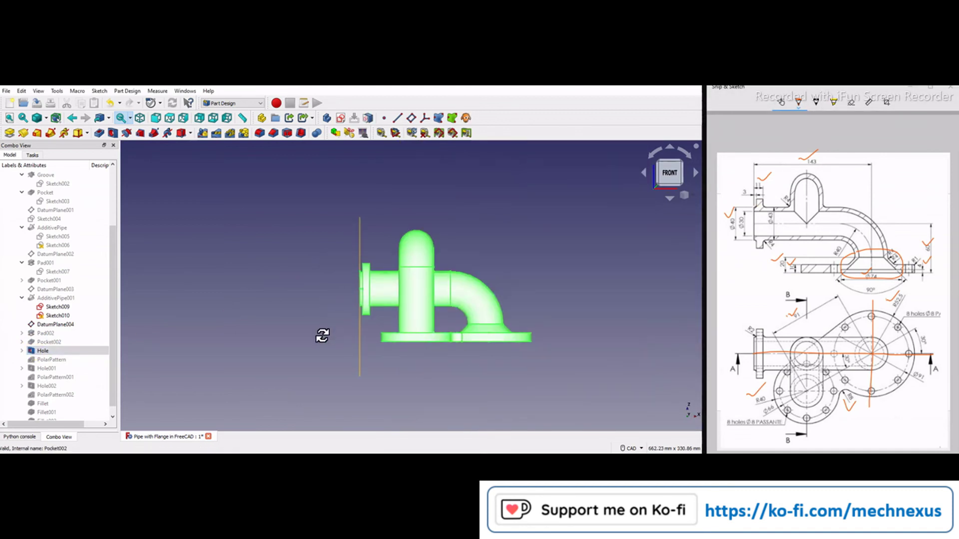
middle_click_drag(322, 335, 301, 380)
- Show the base plate's PolarPattern and PolarPattern001 bolt-hole rings
left_click(578, 391)
scroll(481, 387, "up", 4)
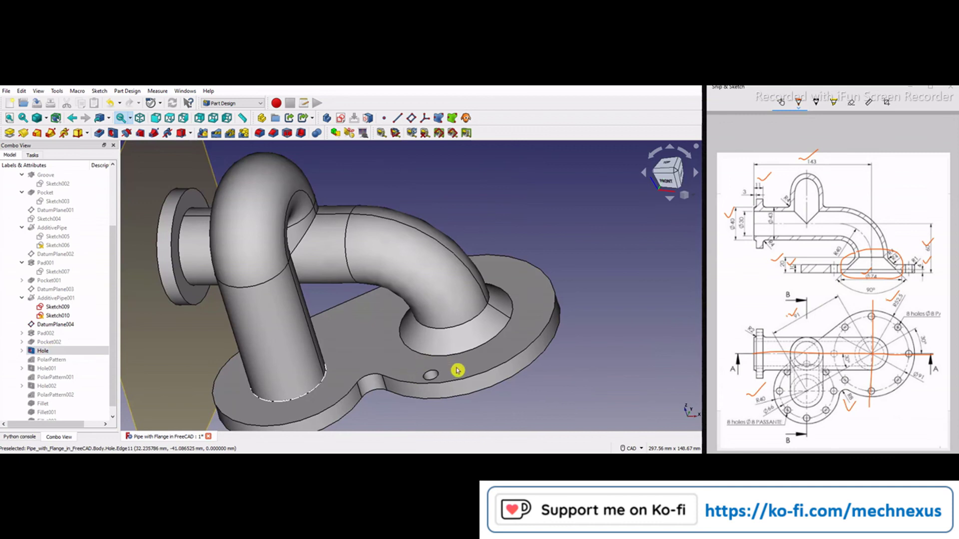
left_click(50, 359)
key("space")
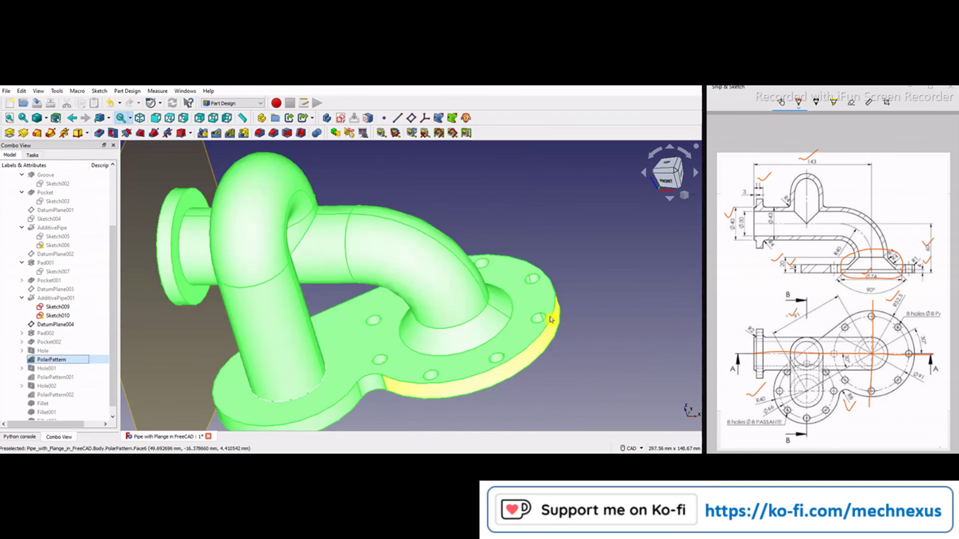
left_click(592, 298)
scroll(590, 302, "down", 3)
scroll(487, 321, "up", 2)
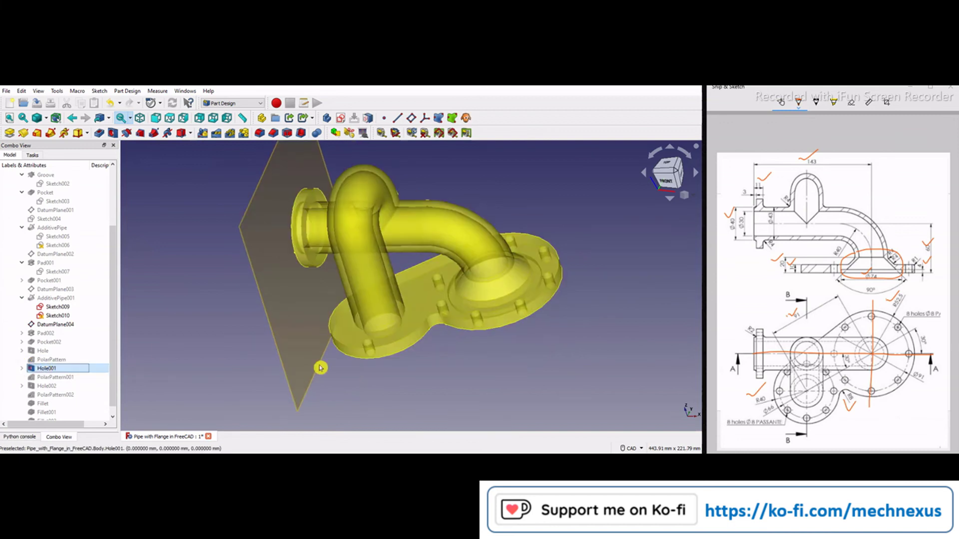
scroll(375, 344, "up", 2)
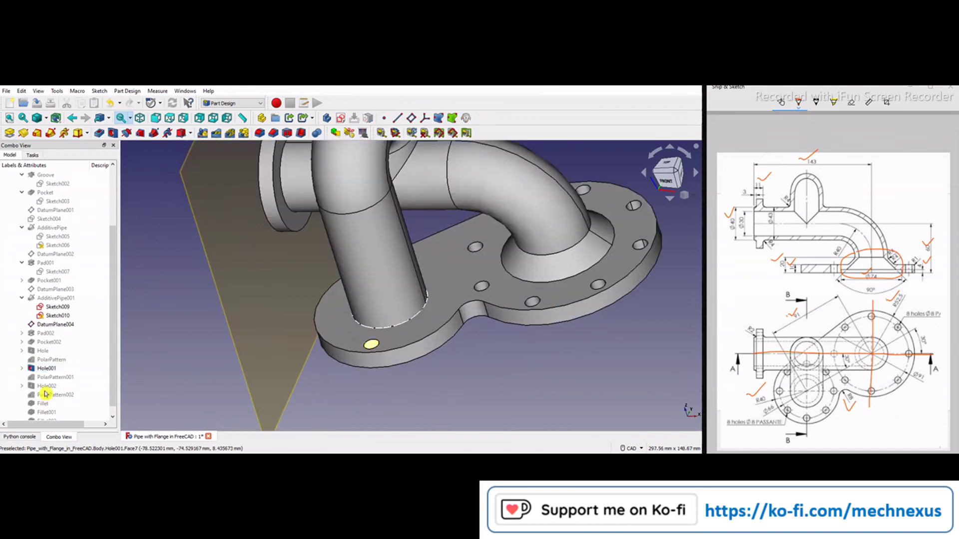
left_click(89, 378)
key("space")
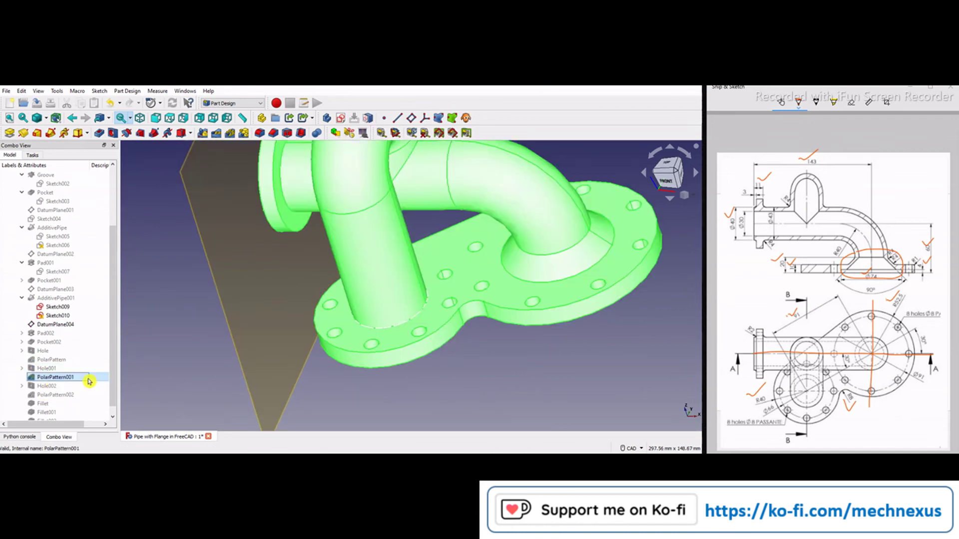
scroll(428, 380, "down", 2)
- Select DatumPlane004, Sketch010, Sketch009 and Hole002, orbiting to face the end flange
left_click(394, 350)
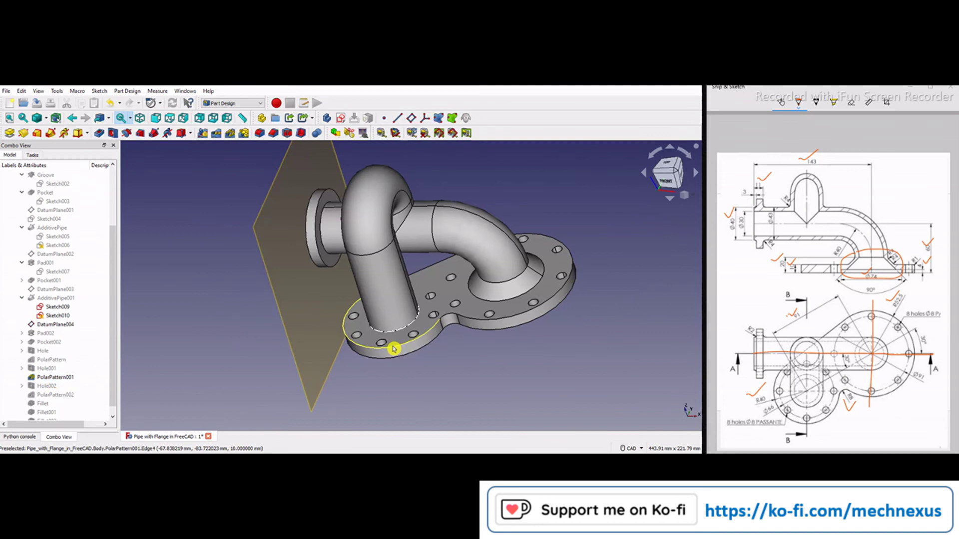
left_click(51, 325)
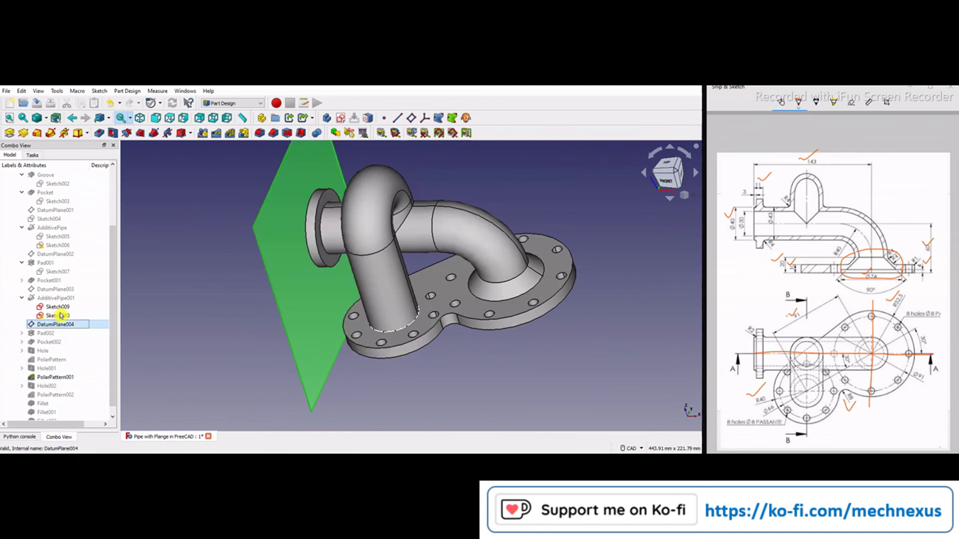
left_click(59, 315)
left_click(60, 307)
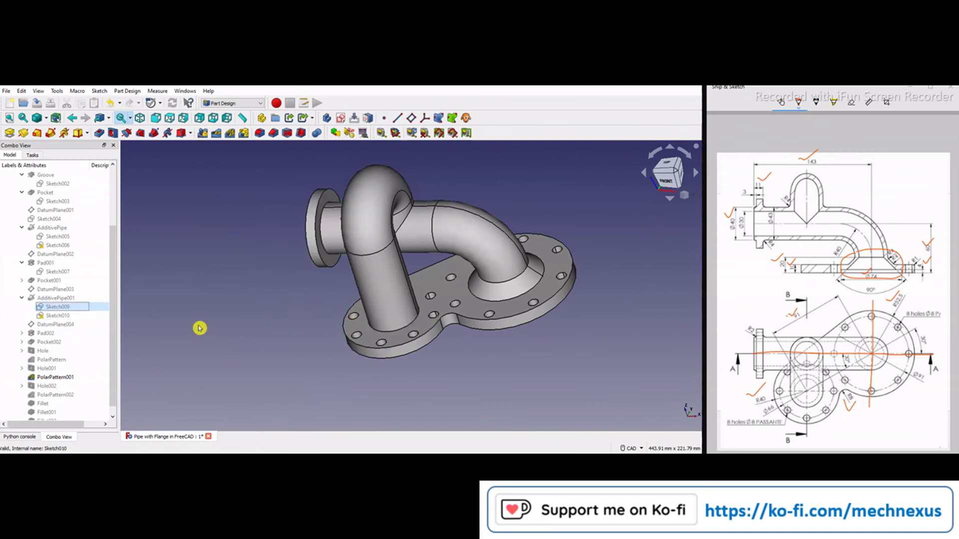
left_click(45, 387)
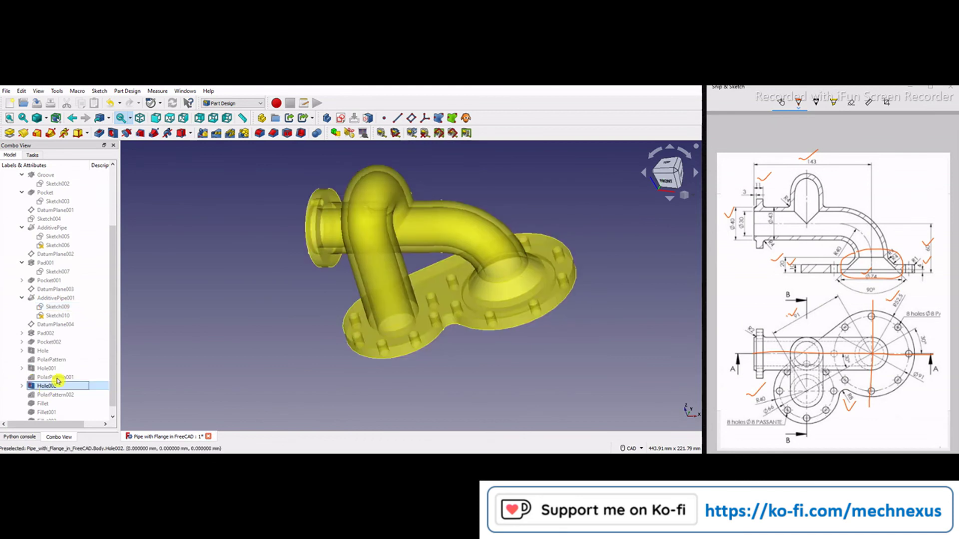
scroll(340, 272, "down", 2)
middle_click_drag(266, 325, 394, 312)
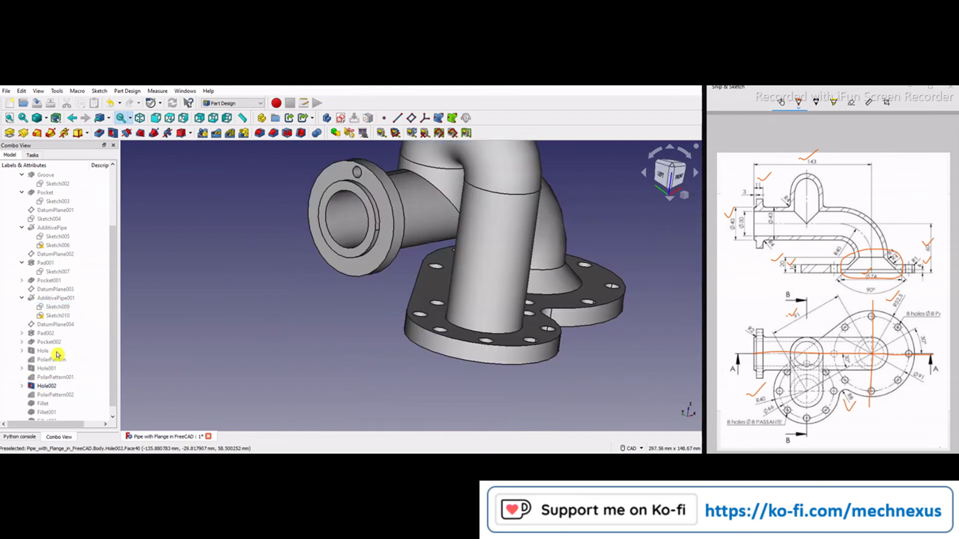
- Show PolarPattern002's full bolt-hole ring on the end flange and orbit closer
left_click(53, 396)
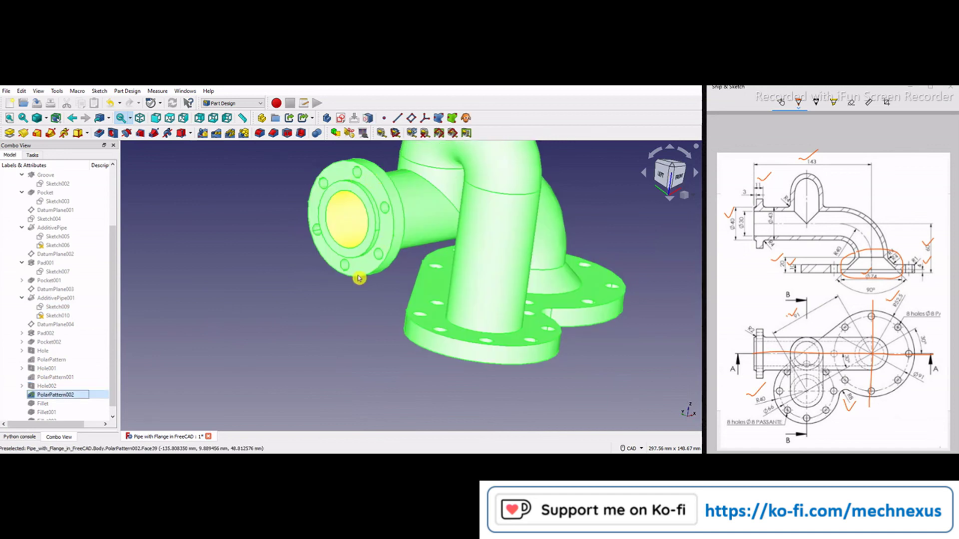
left_click(122, 384)
left_click_drag(111, 392, 110, 400)
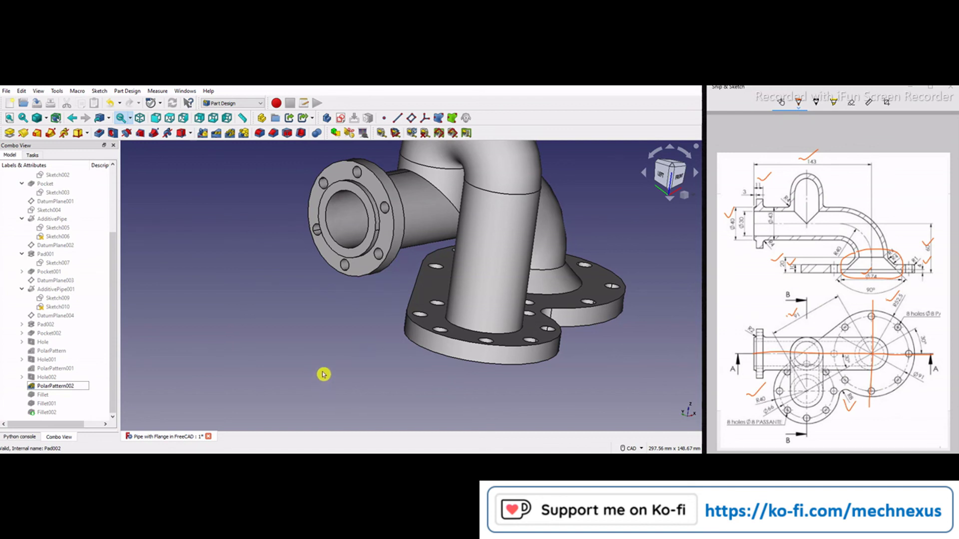
scroll(322, 375, "down", 3)
middle_click_drag(285, 343, 300, 373)
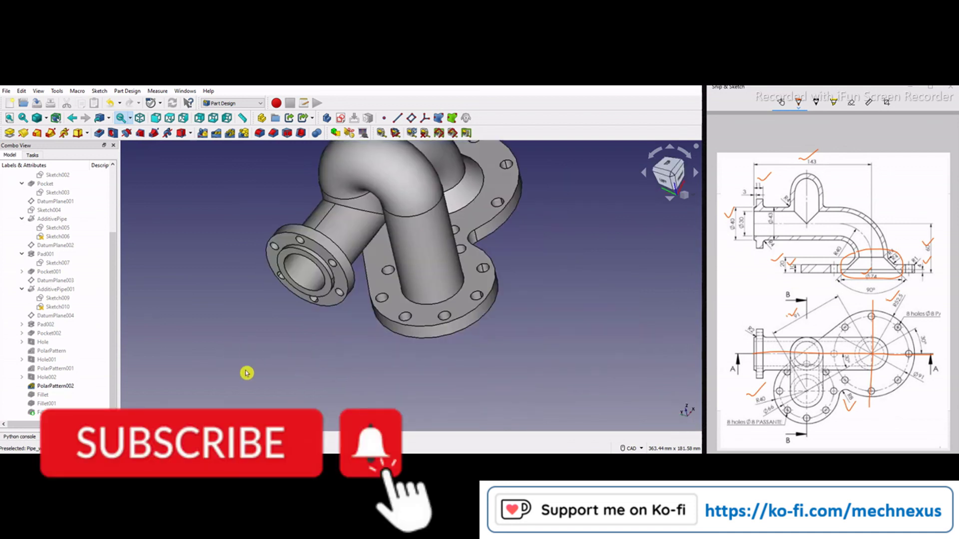
- Show the finished model at the Fillet stage with its filleted joints
left_click(46, 395)
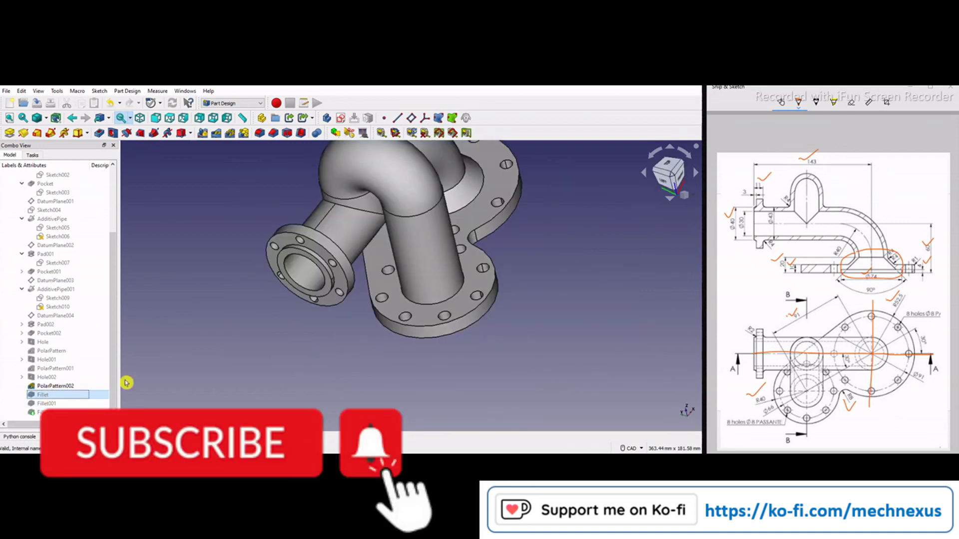
key("space")
scroll(428, 349, "down", 3)
scroll(483, 233, "up", 3)
left_click(516, 279)
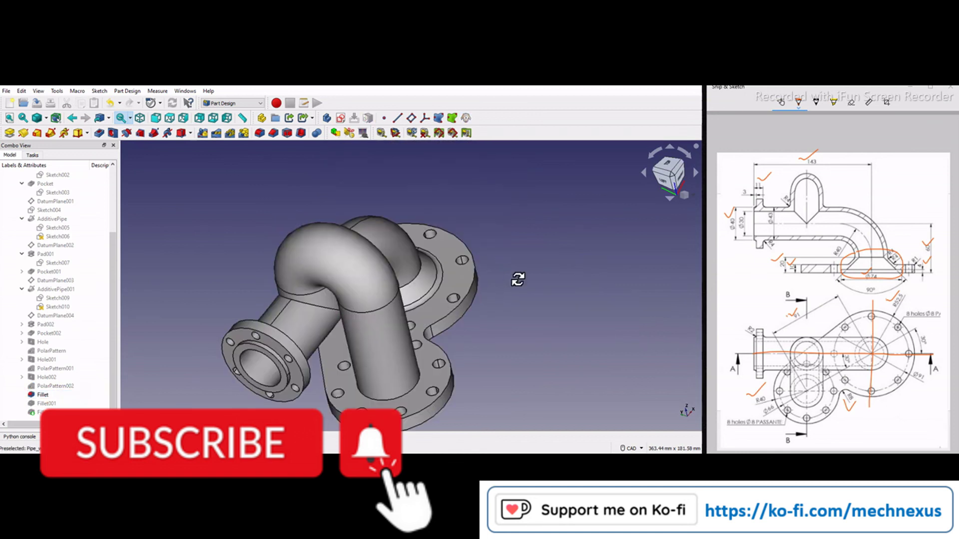